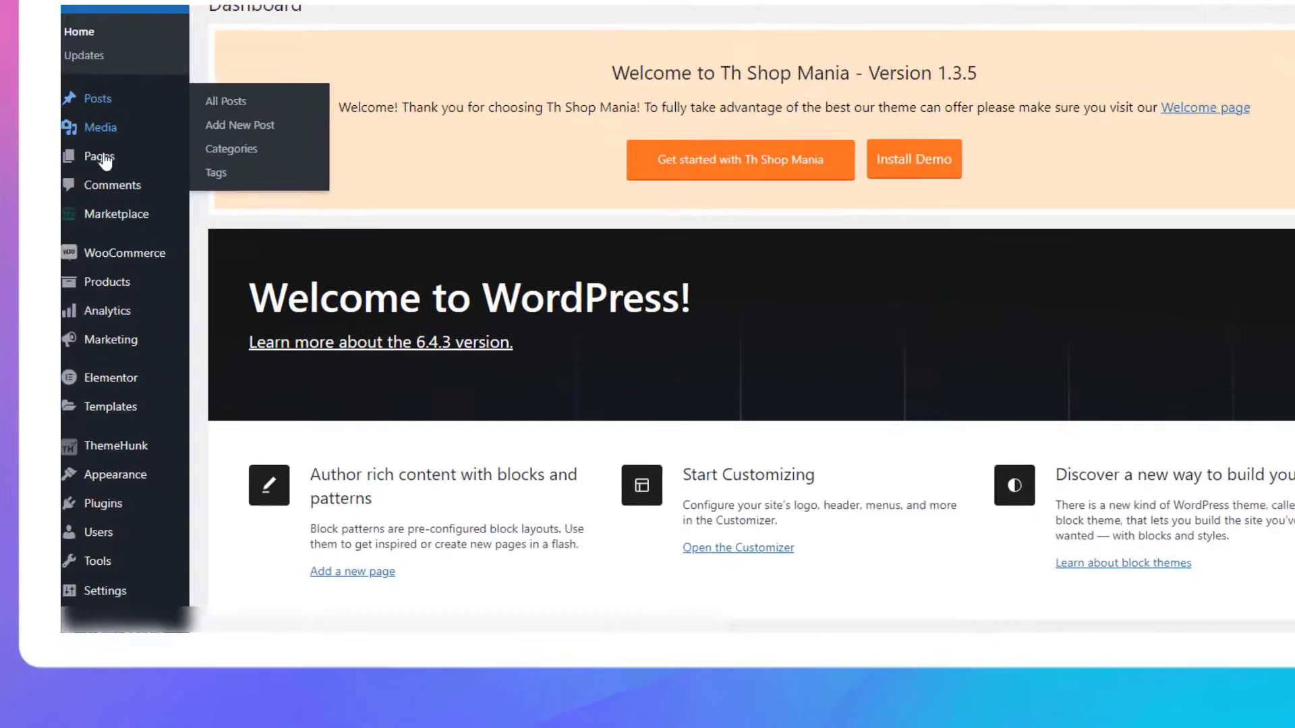
- Search for 'th all in one woo cart', then install and activate the WooCommerce Shopping & Floating Cart plugin
{"action": "scroll", "coordinate": [91, 270], "scroll_direction": "down", "scroll_amount": 5}
{"action": "mouse_move", "coordinate": [113, 558]}
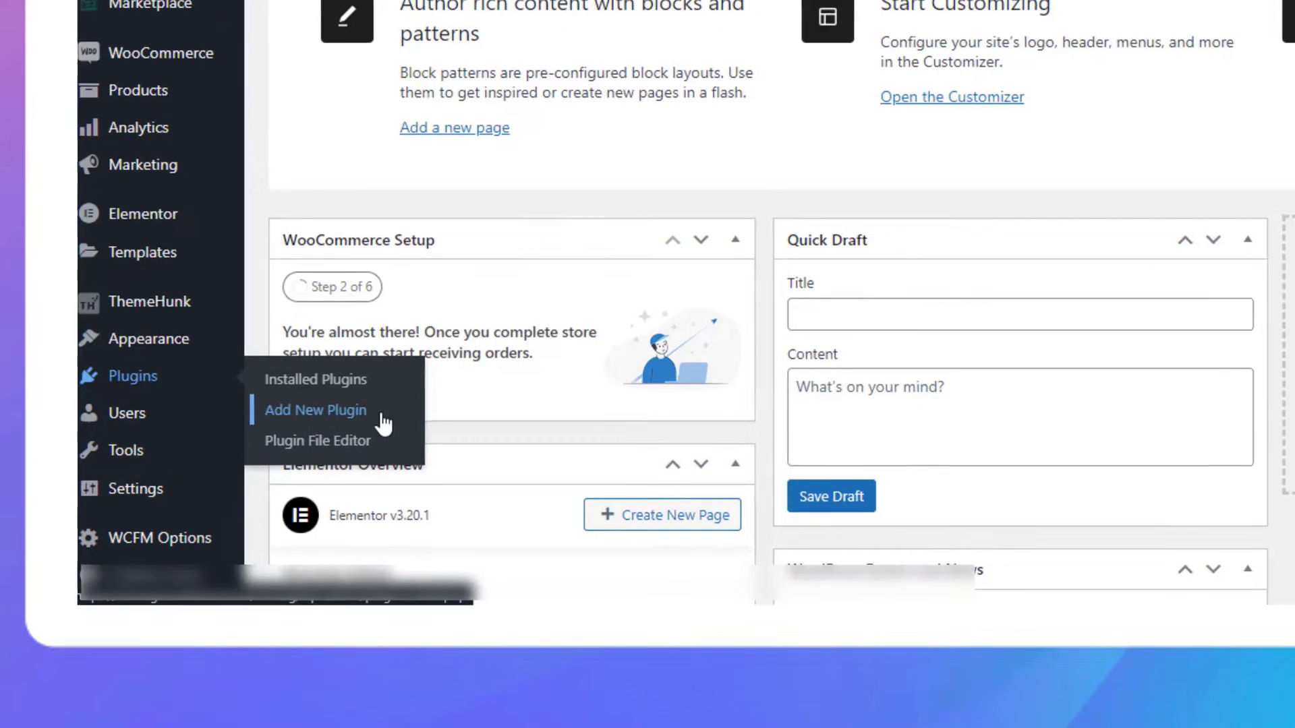
{"action": "left_click", "coordinate": [383, 424]}
{"action": "left_click", "coordinate": [943, 280]}
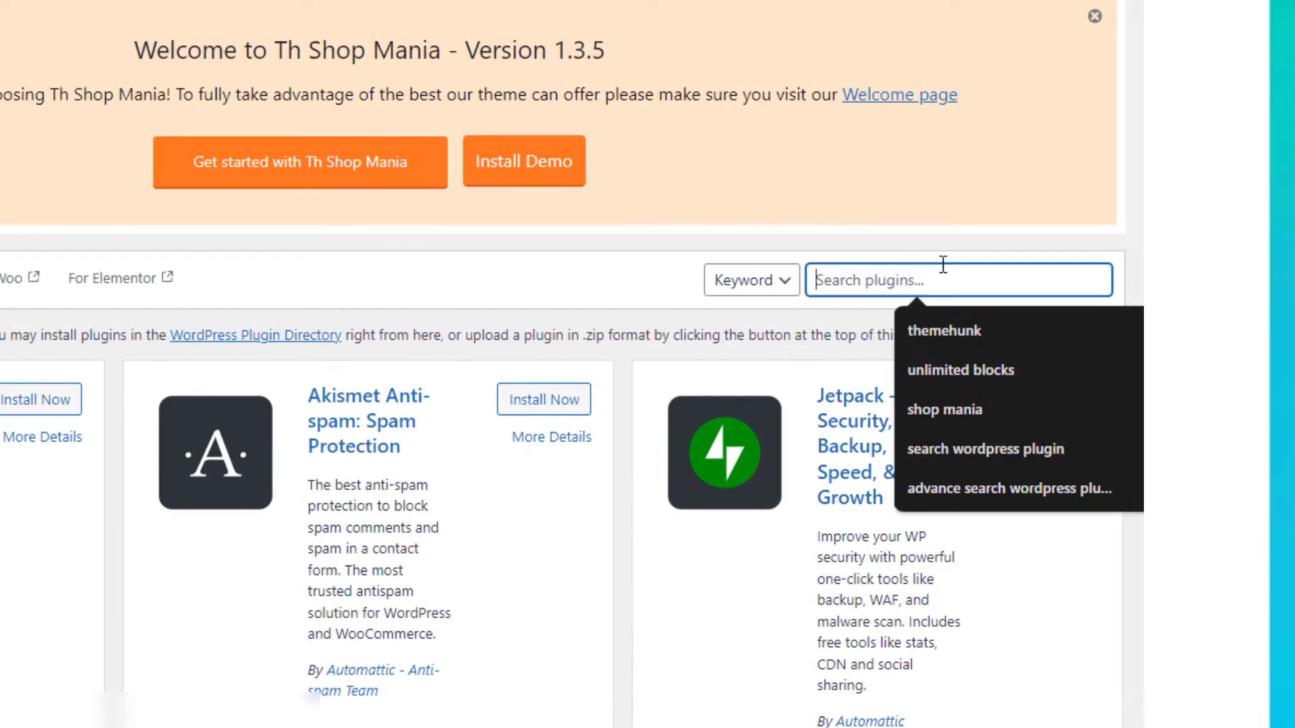
{"action": "type", "text": "th all in one woo "}
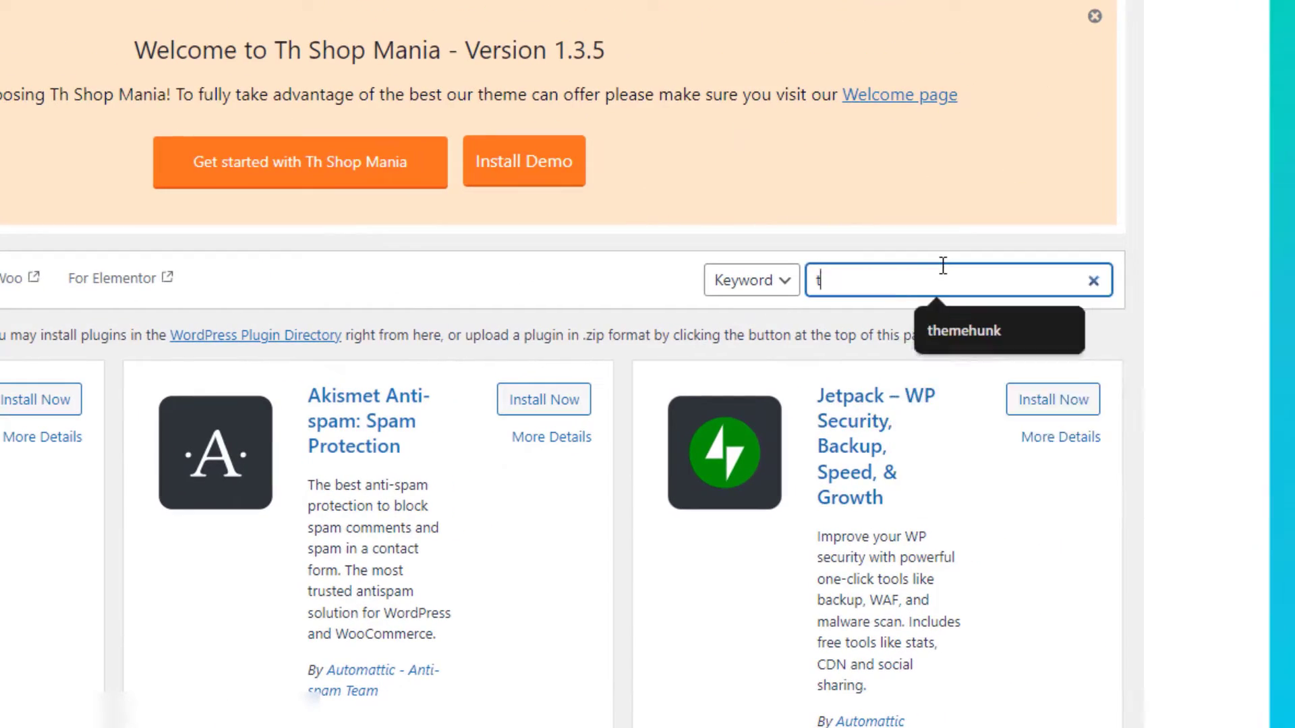
{"action": "type", "text": "cart"}
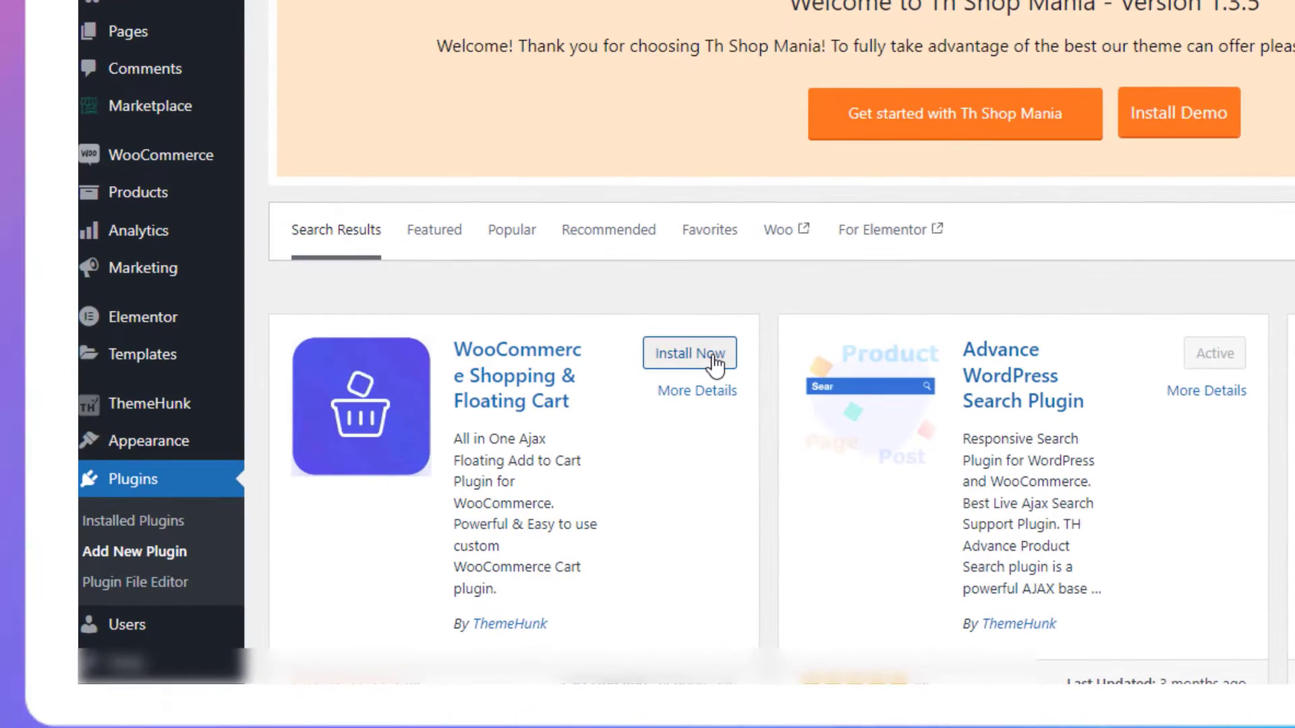
{"action": "left_click", "coordinate": [716, 357]}
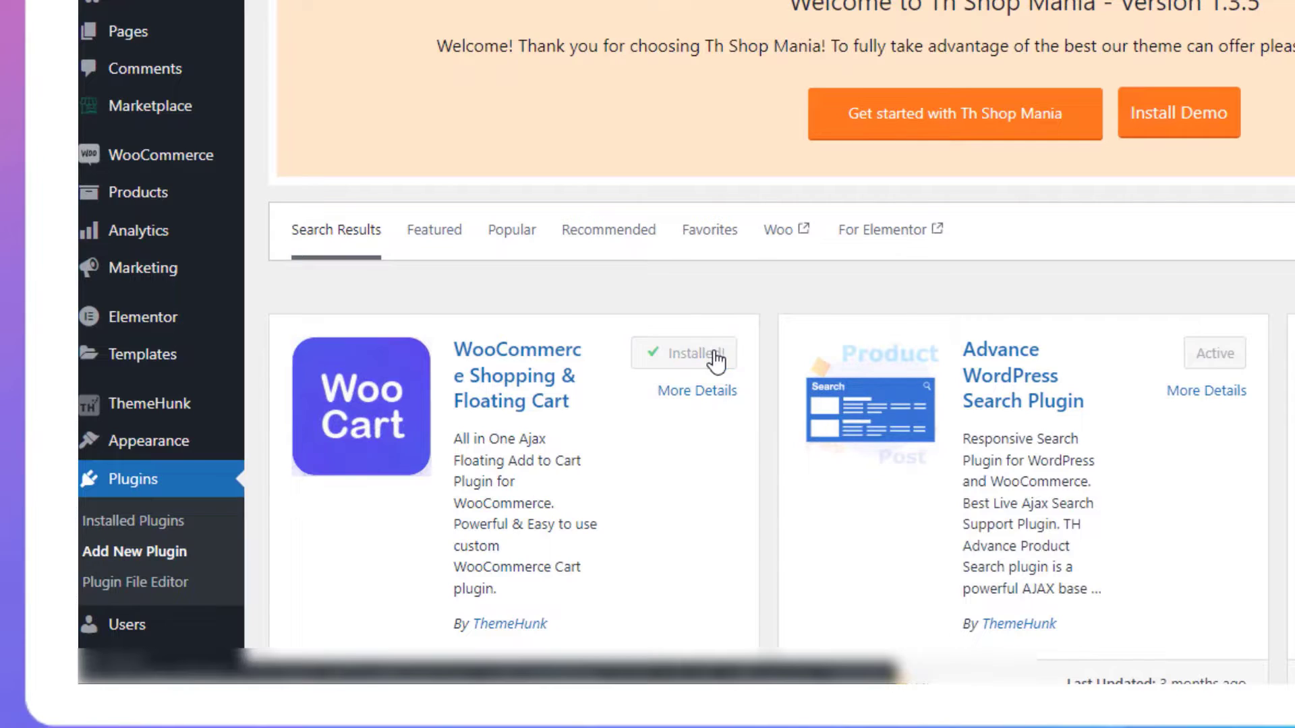
{"action": "left_click", "coordinate": [716, 358]}
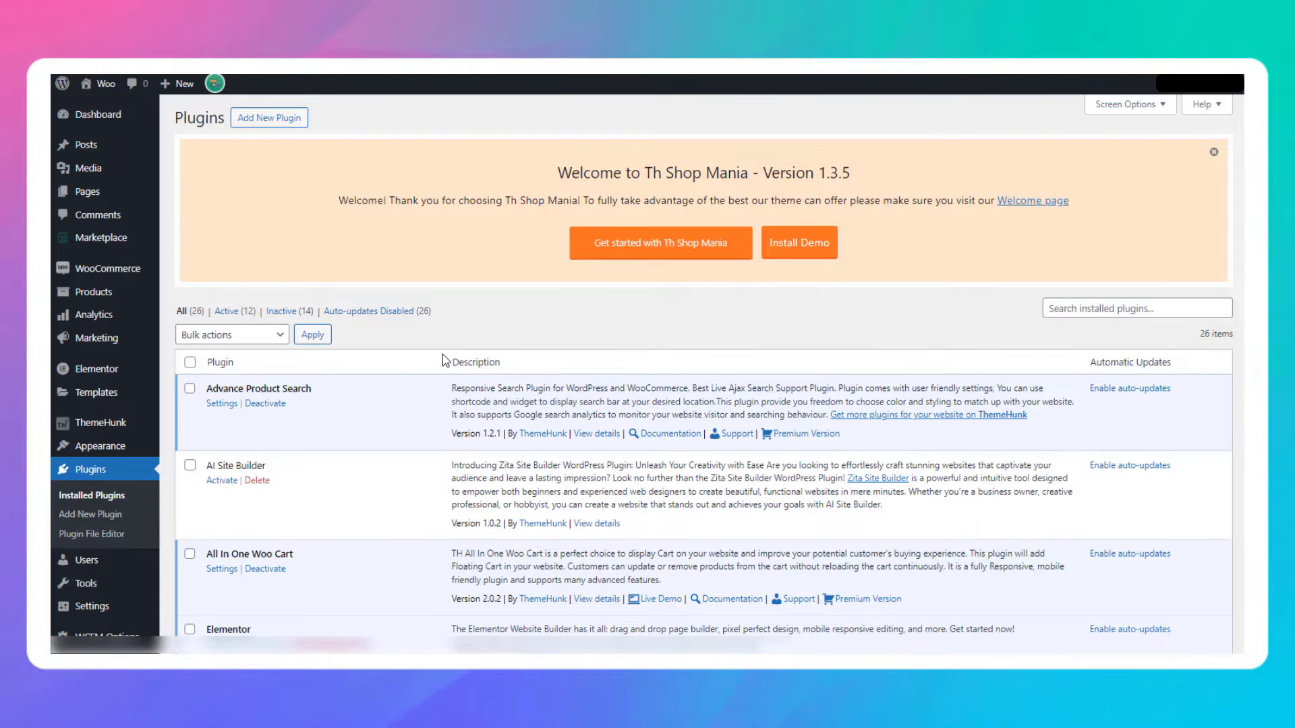
- Open ThemeHunk's AIO Woo Cart Integration page showing the [taiowc] shortcode
{"action": "left_click", "coordinate": [102, 84]}
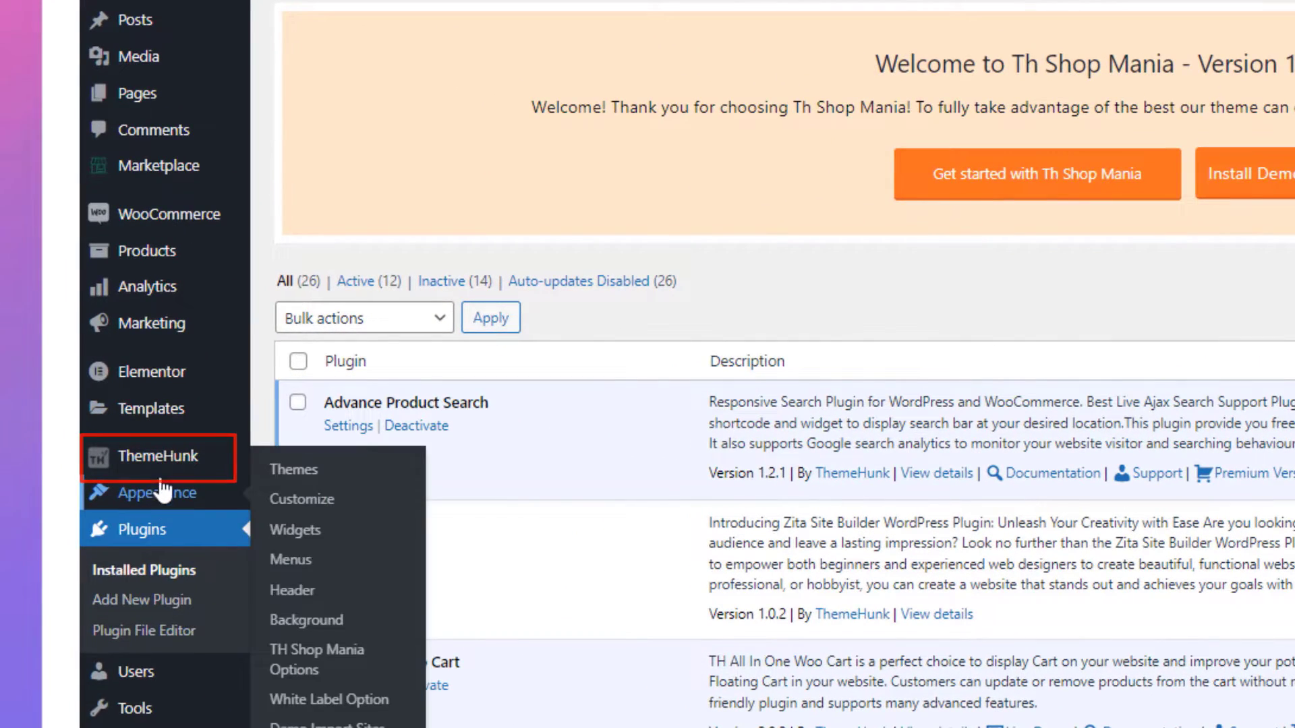
{"action": "mouse_move", "coordinate": [158, 440]}
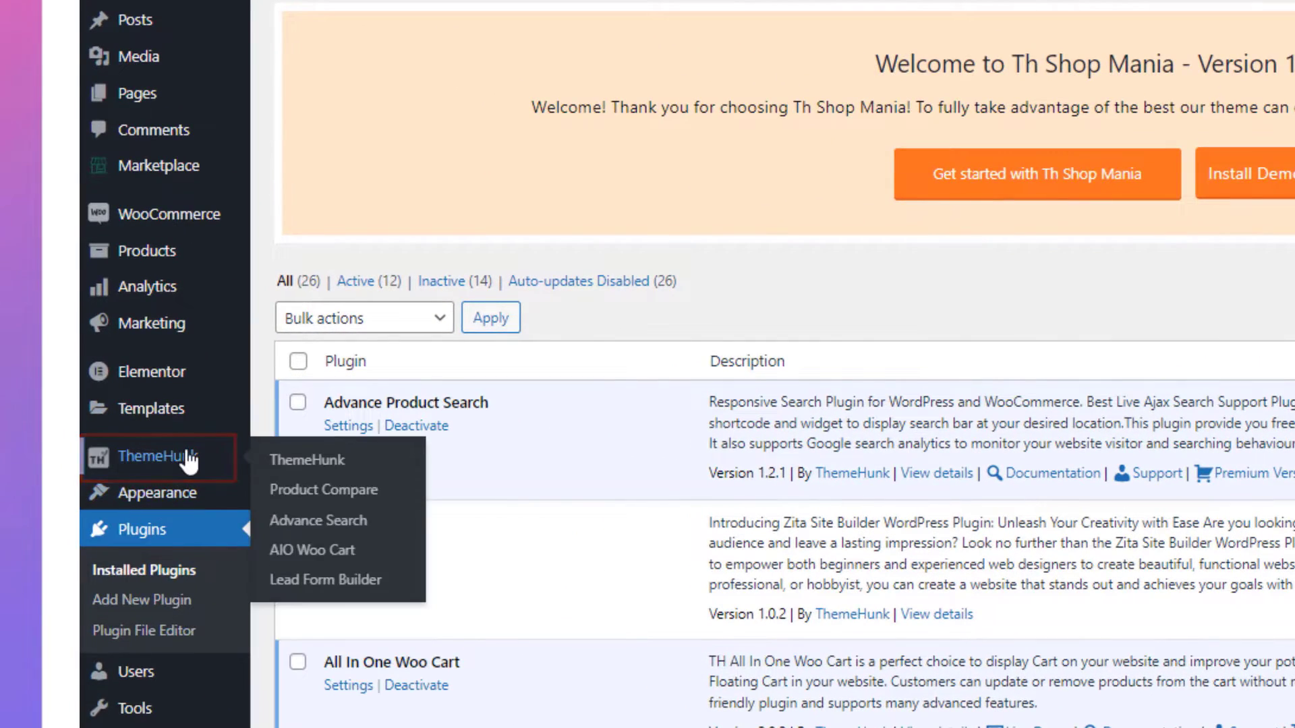
{"action": "left_click", "coordinate": [367, 550]}
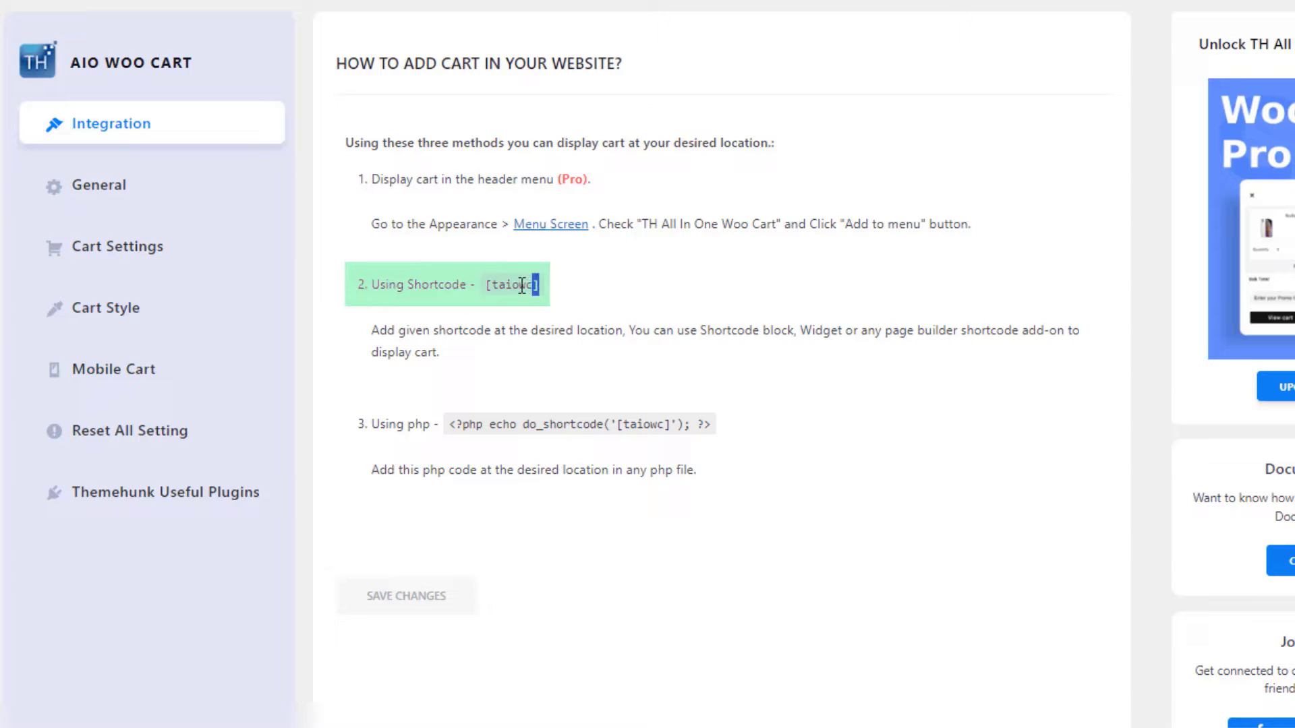
- Open the Shop page for editing from the All Pages list
{"action": "left_click", "coordinate": [578, 286]}
{"action": "left_click", "coordinate": [131, 80]}
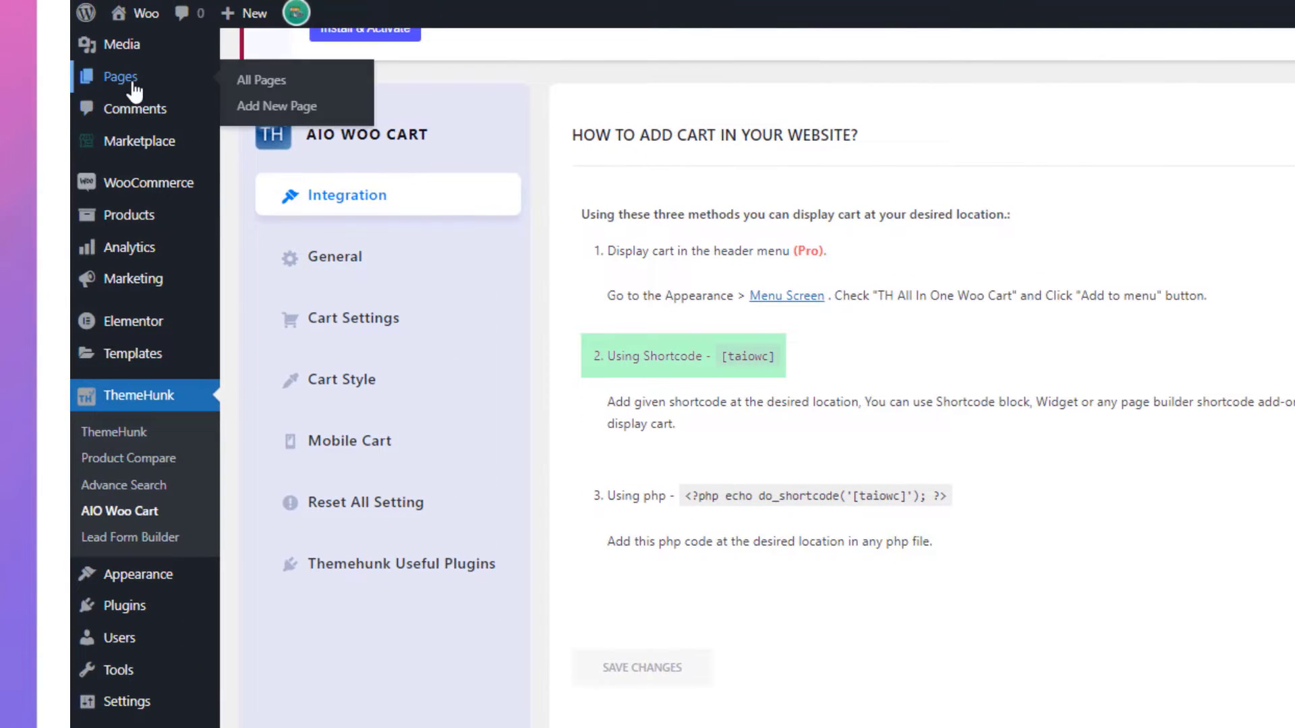
{"action": "scroll", "coordinate": [528, 593], "scroll_direction": "down", "scroll_amount": 1}
{"action": "scroll", "coordinate": [528, 594], "scroll_direction": "down", "scroll_amount": 4}
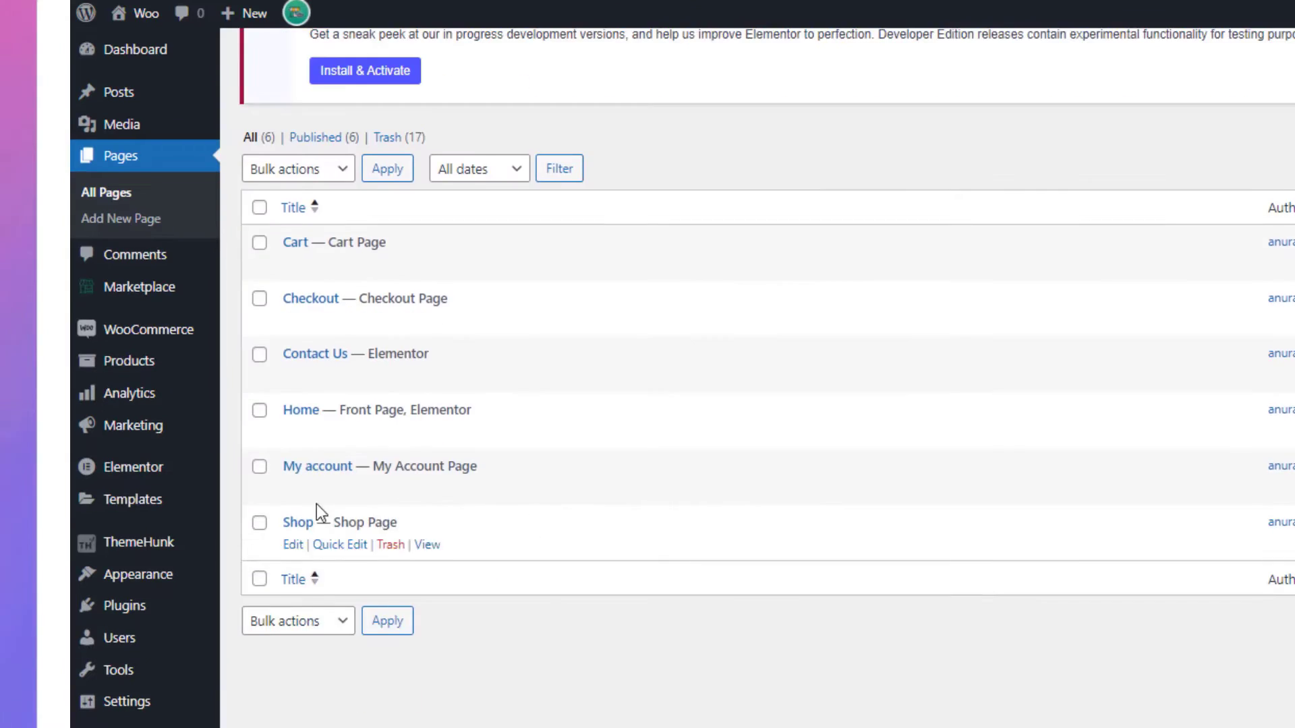
{"action": "left_click", "coordinate": [299, 523]}
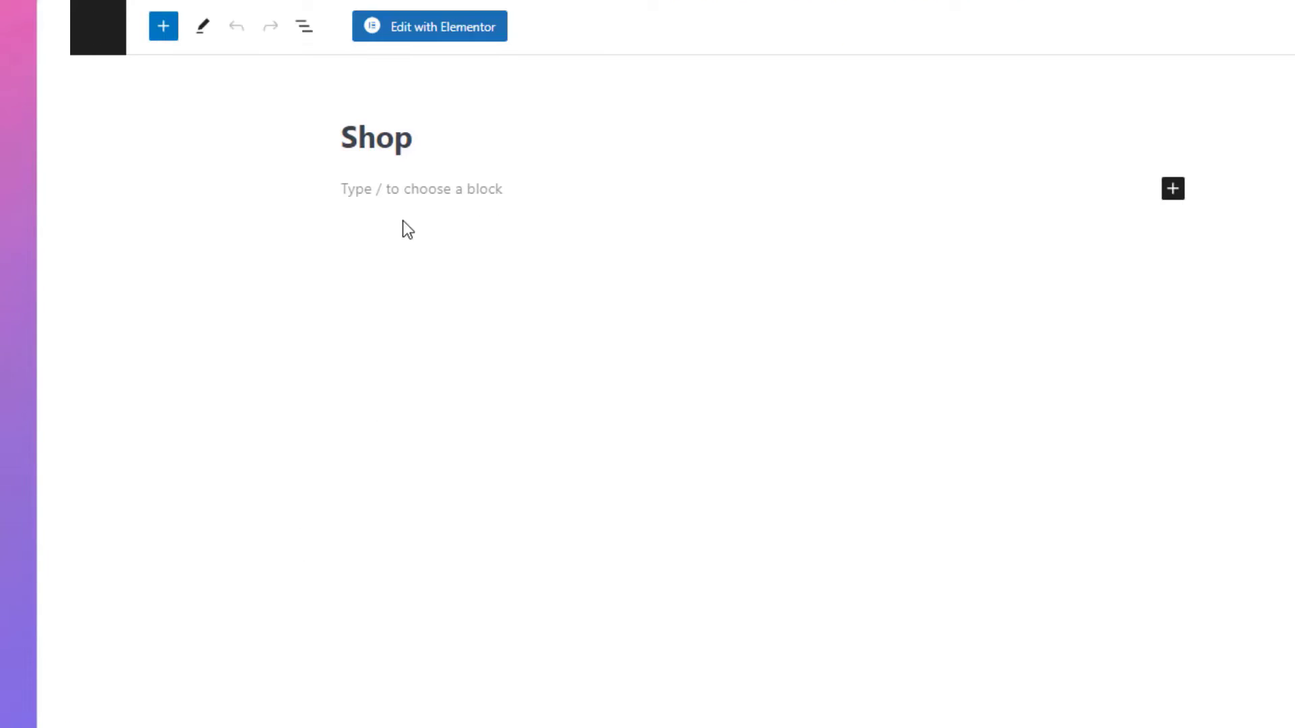
- Paste the [taiowc] shortcode into the Shop page body and update the page
{"action": "left_click", "coordinate": [402, 186]}
{"action": "type", "text": "[taiowc]"}
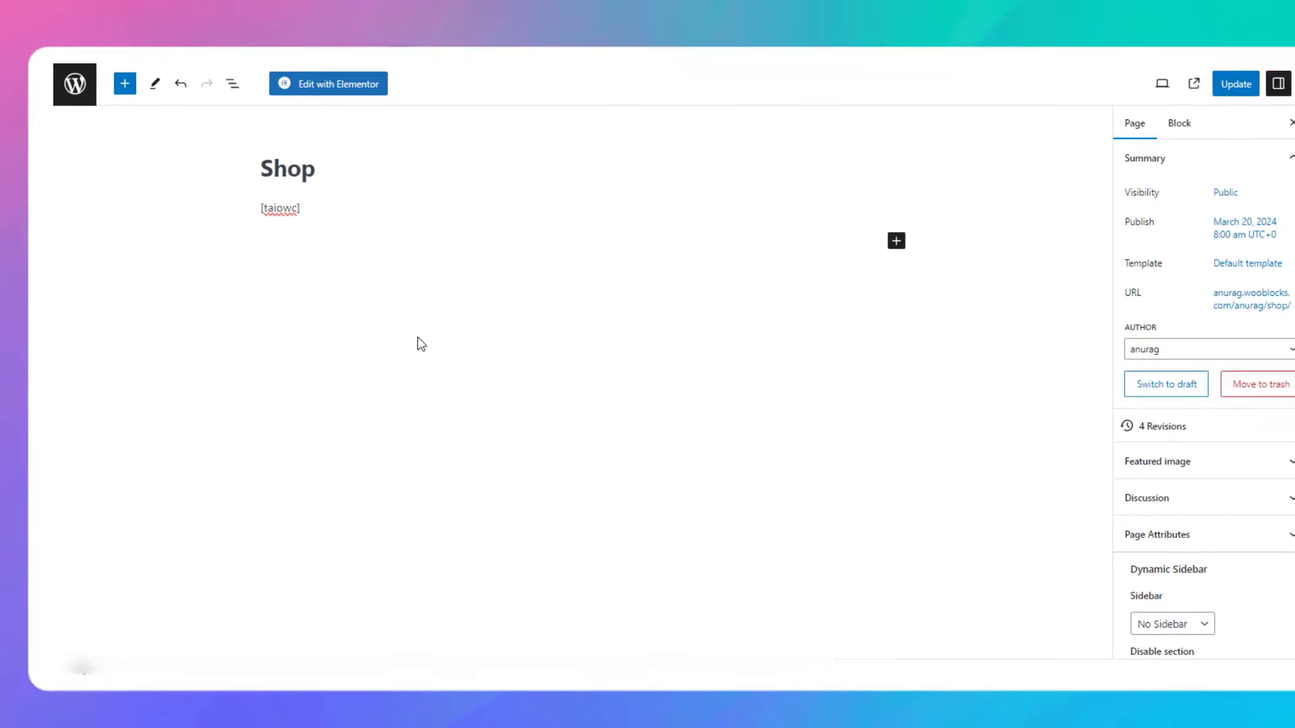
{"action": "left_click", "coordinate": [1240, 83]}
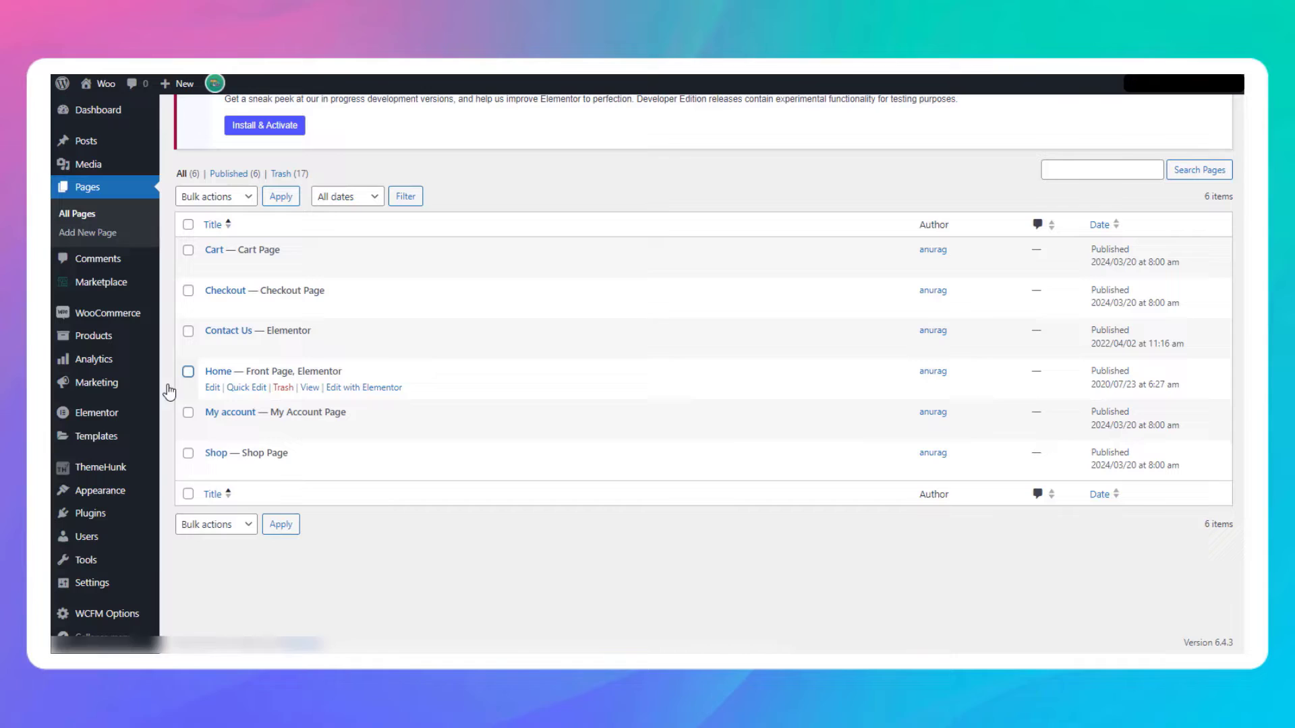
- Open the AIO Woo Cart settings and switch to its General tab
{"action": "mouse_move", "coordinate": [101, 465]}
{"action": "left_click", "coordinate": [199, 525]}
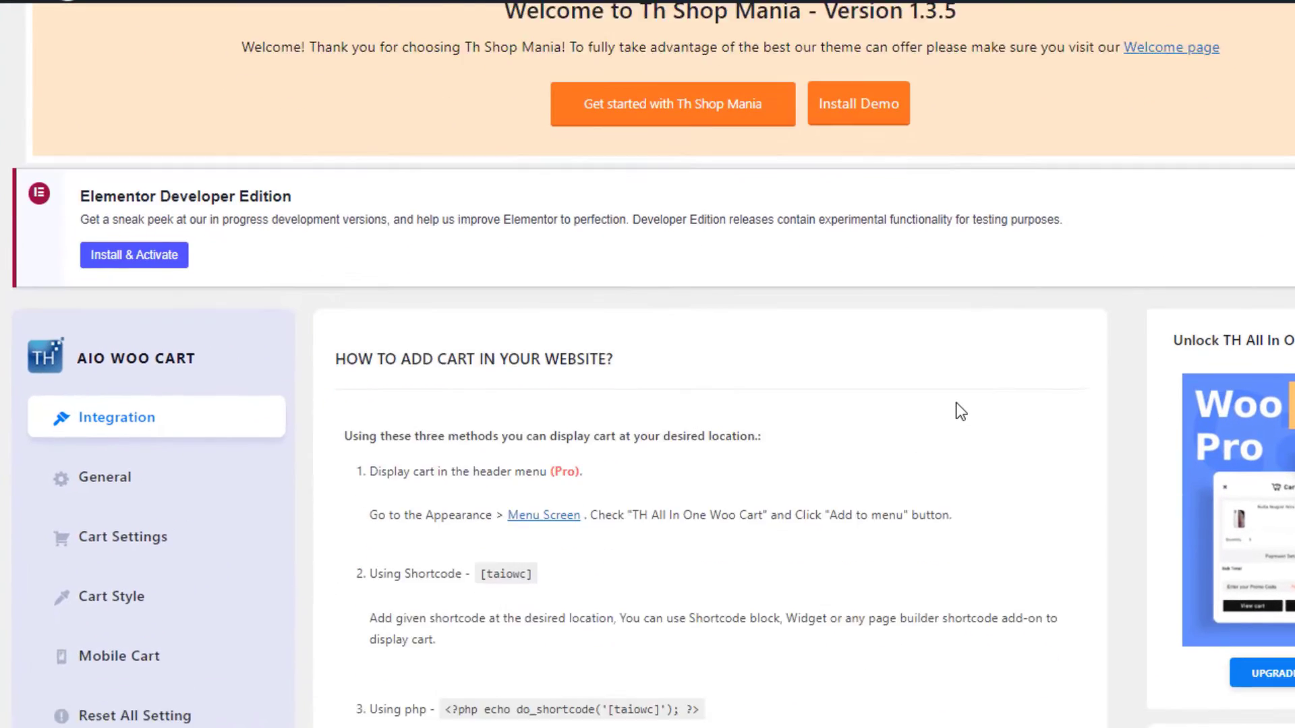
{"action": "scroll", "coordinate": [956, 407], "scroll_direction": "down", "scroll_amount": 4}
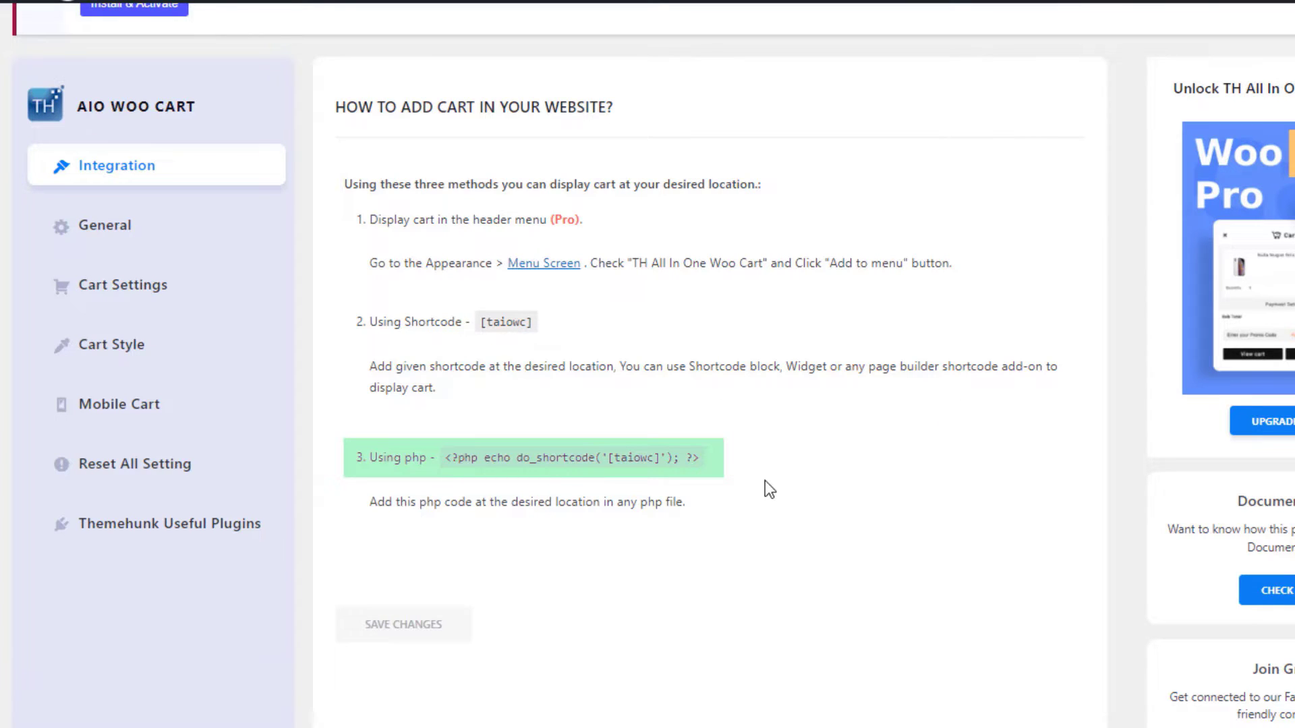
{"action": "left_click", "coordinate": [146, 225]}
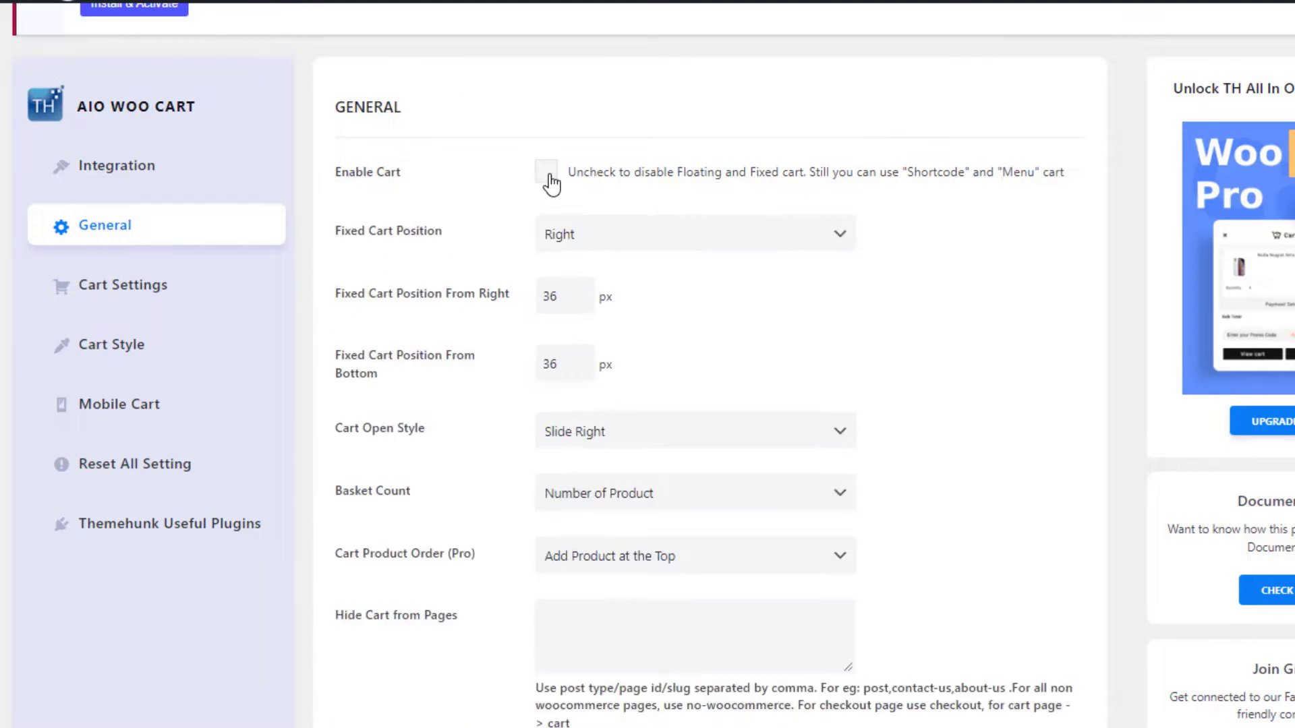
- Save the General settings with Enable Cart off and check the store's home page
{"action": "scroll", "coordinate": [740, 379], "scroll_direction": "down", "scroll_amount": 10}
{"action": "left_click", "coordinate": [419, 454]}
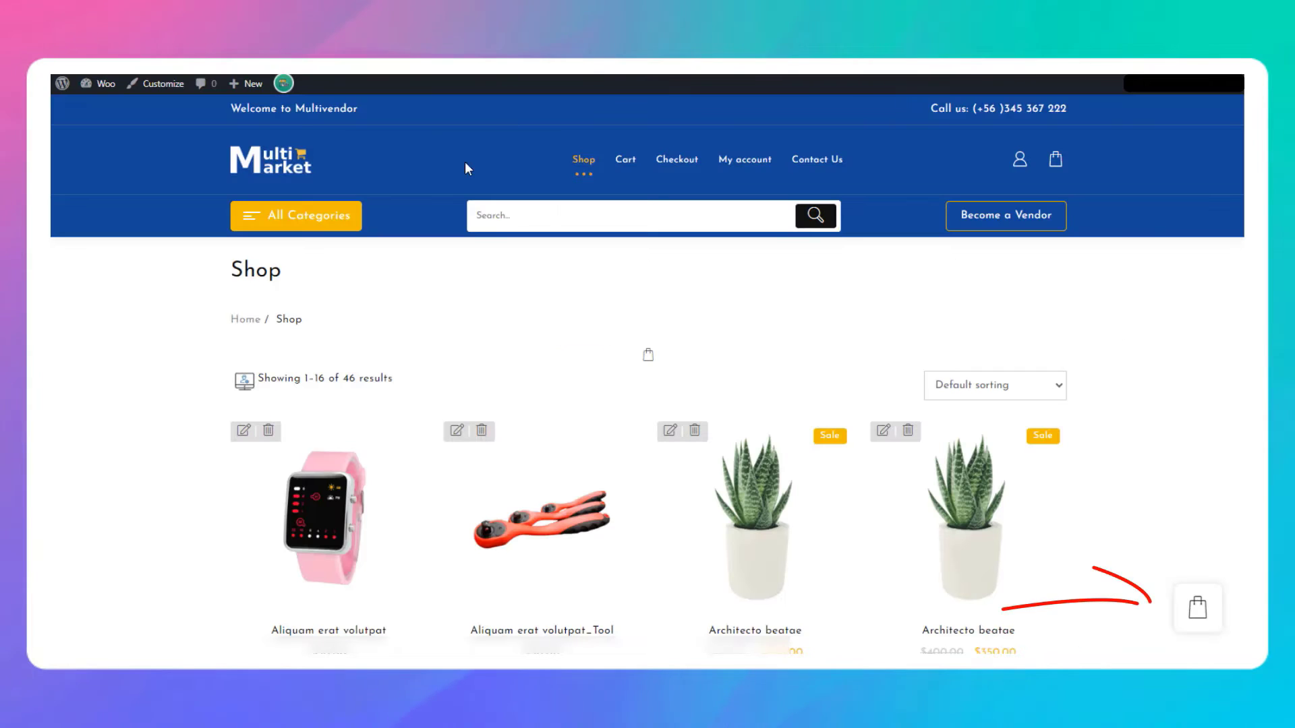
{"action": "left_click", "coordinate": [271, 169]}
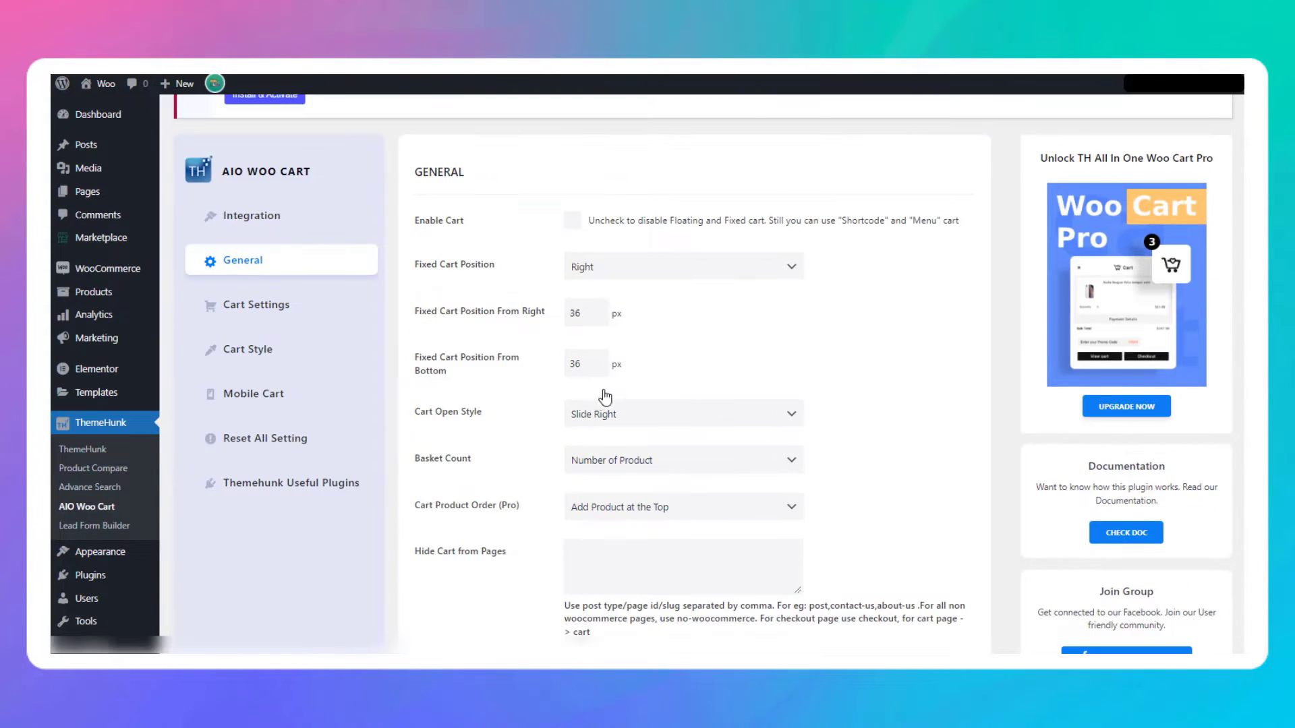
{"action": "scroll", "coordinate": [605, 396], "scroll_direction": "up", "scroll_amount": 3}
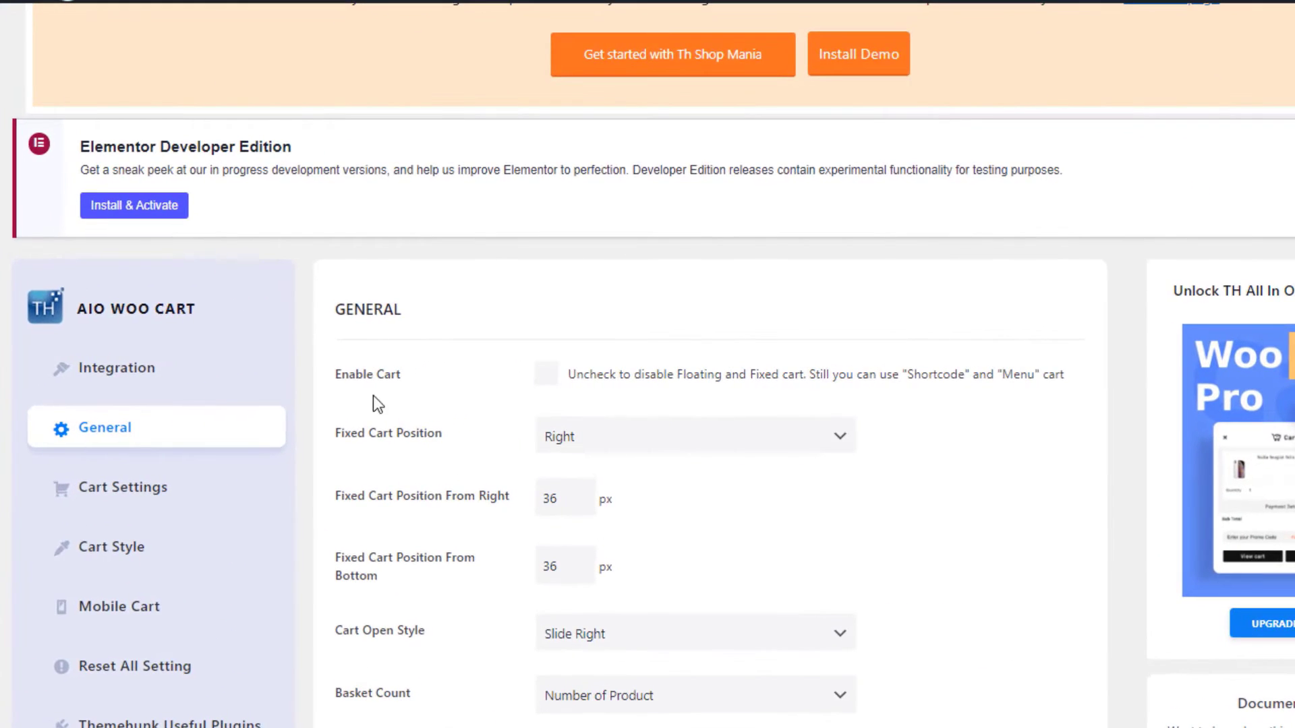
- Enable the floating cart, keeping Slide Right as the cart open style
{"action": "left_click", "coordinate": [546, 374]}
{"action": "scroll", "coordinate": [824, 332], "scroll_direction": "down", "scroll_amount": 3}
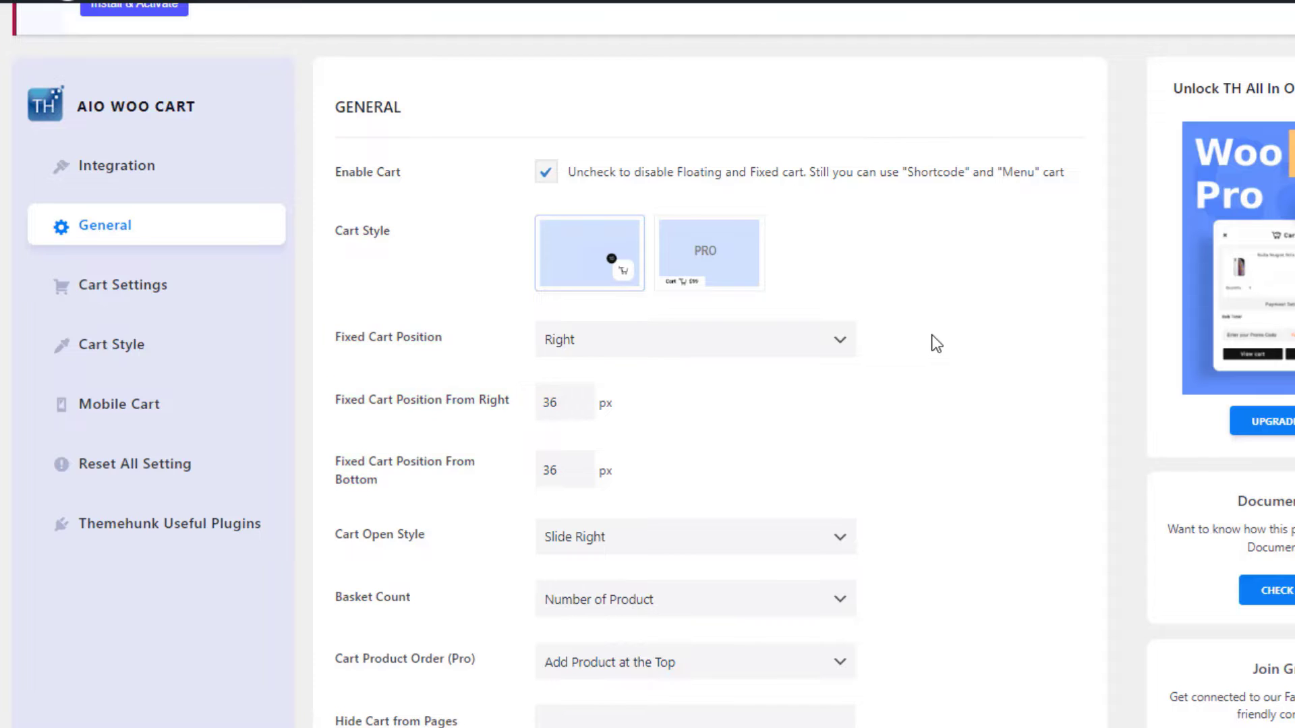
{"action": "scroll", "coordinate": [936, 344], "scroll_direction": "down", "scroll_amount": 5}
{"action": "left_click", "coordinate": [843, 237]}
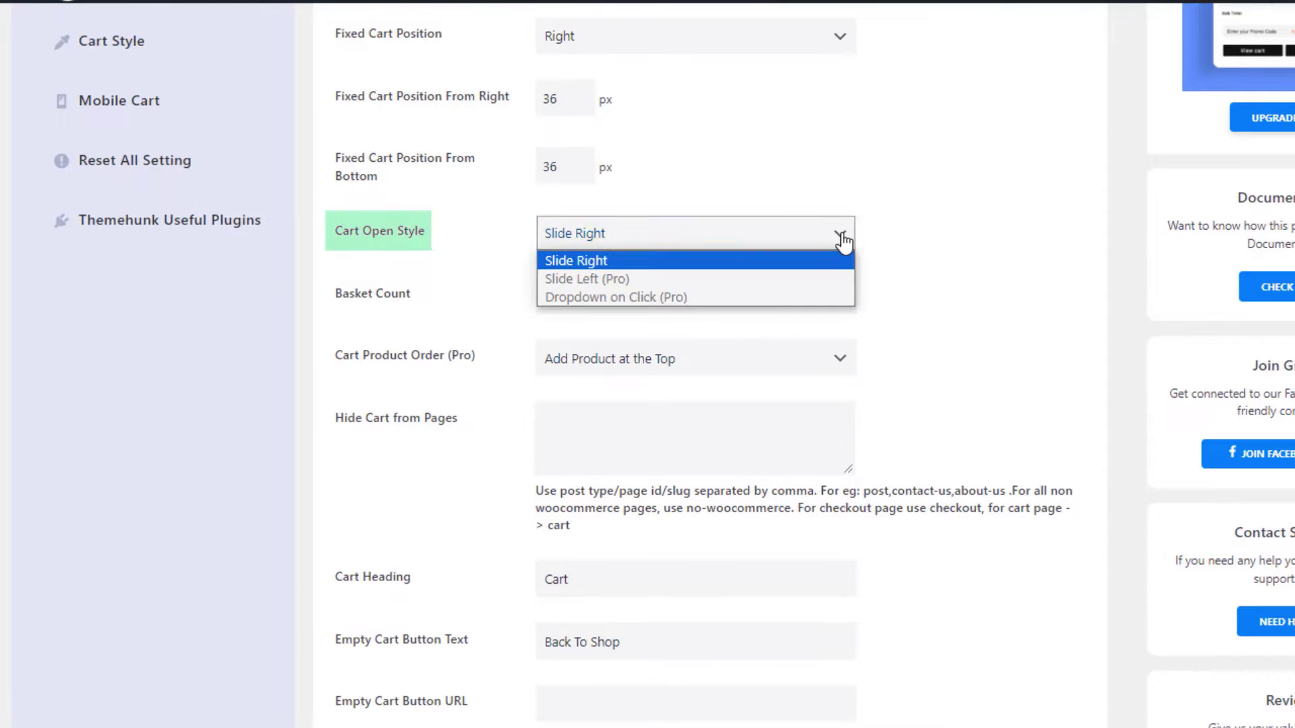
{"action": "left_click", "coordinate": [843, 238]}
{"action": "left_click", "coordinate": [974, 257]}
- Set Basket Count to 'Sum of quantity of all products' and save the settings
{"action": "left_click", "coordinate": [788, 306]}
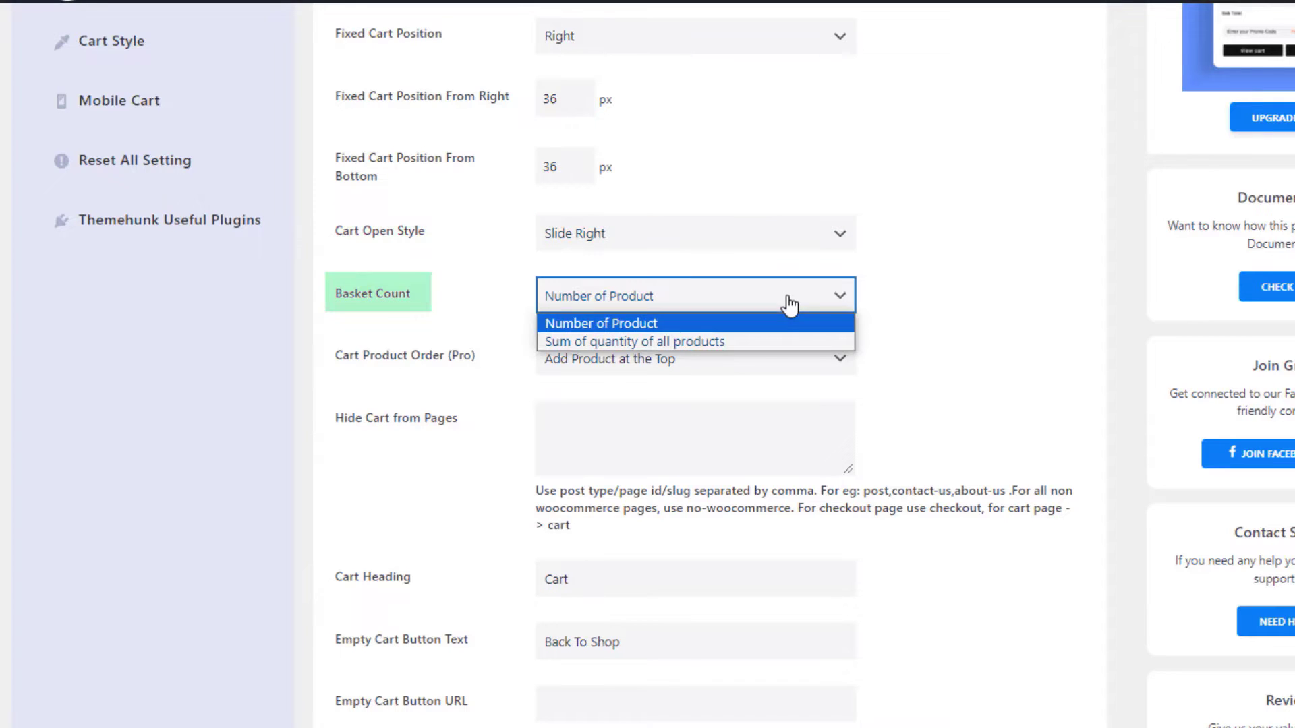
{"action": "left_click", "coordinate": [764, 345]}
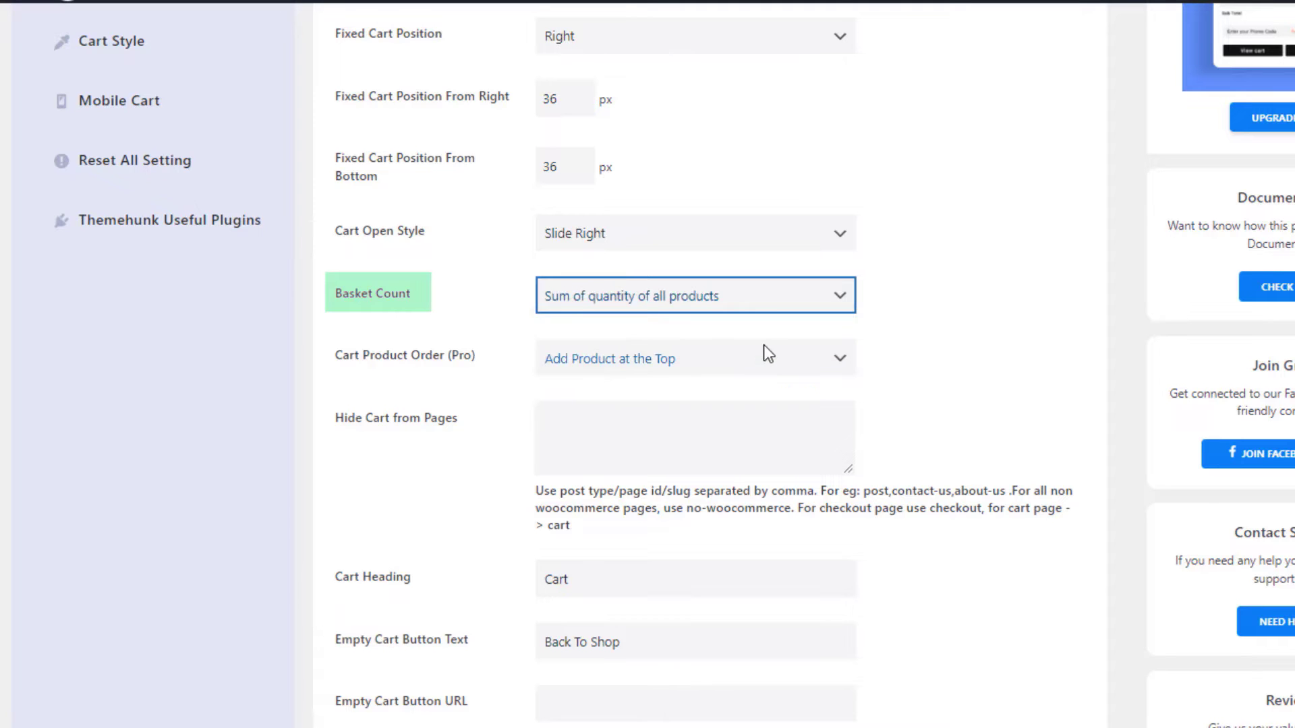
{"action": "scroll", "coordinate": [392, 660], "scroll_direction": "down", "scroll_amount": 6}
{"action": "left_click", "coordinate": [394, 649]}
- Add the bike to the cart from the storefront and close the side panel
{"action": "scroll", "coordinate": [744, 605], "scroll_direction": "up", "scroll_amount": 5}
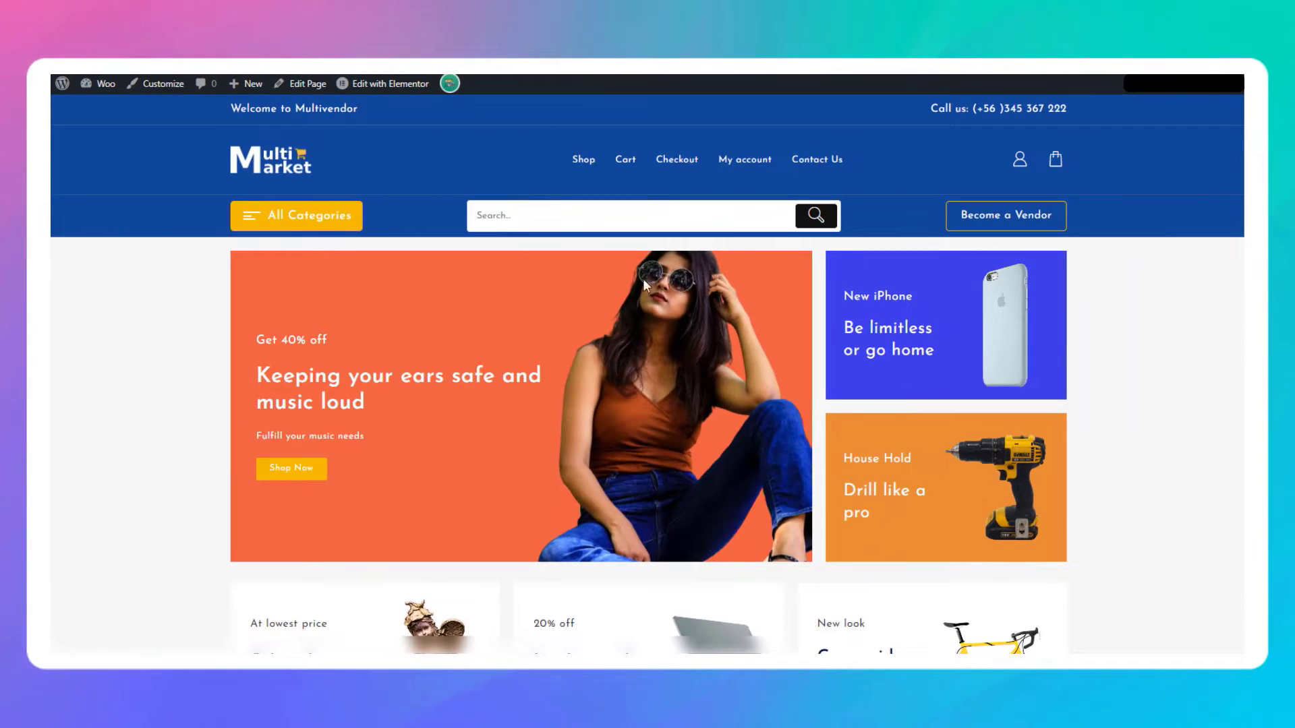
{"action": "scroll", "coordinate": [1011, 376], "scroll_direction": "down", "scroll_amount": 5}
{"action": "scroll", "coordinate": [1011, 376], "scroll_direction": "down", "scroll_amount": 5}
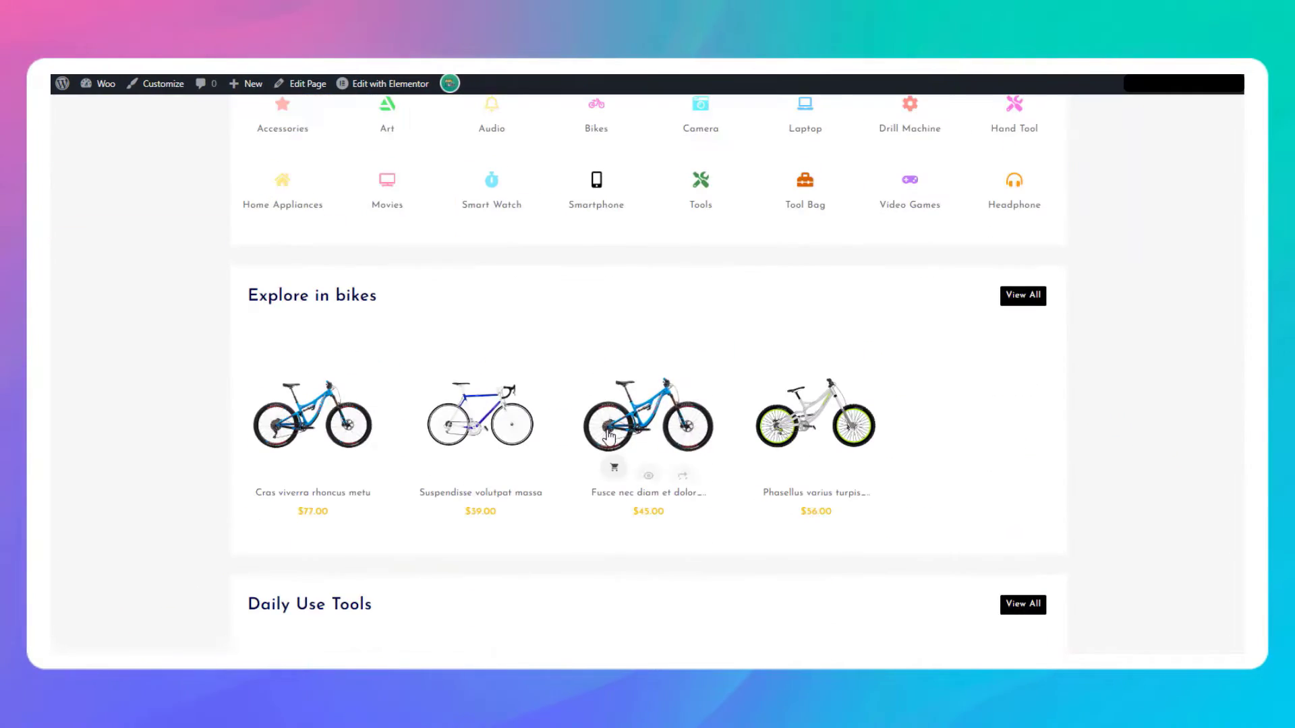
{"action": "left_click", "coordinate": [280, 466]}
{"action": "left_click", "coordinate": [965, 367]}
{"action": "scroll", "coordinate": [1135, 455], "scroll_direction": "up", "scroll_amount": 10}
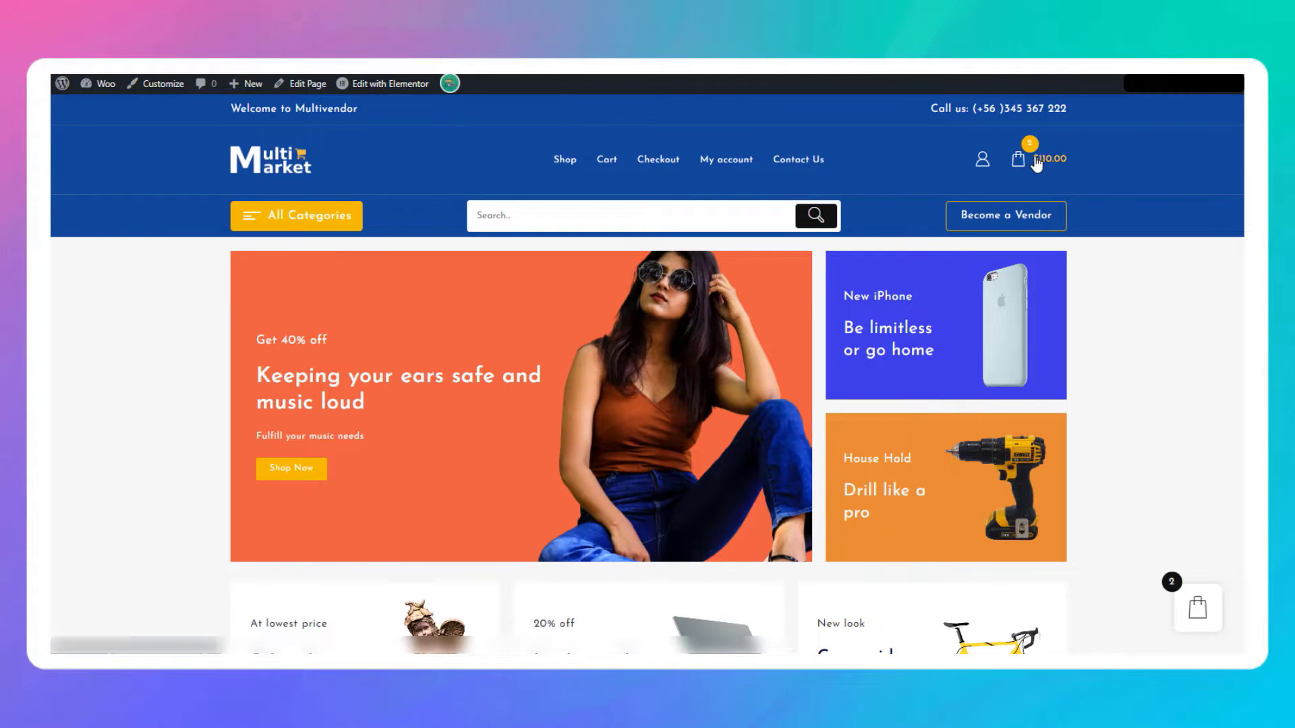
- Raise the second bike's quantity in the side cart, bringing the total to $270.00
{"action": "left_click", "coordinate": [1032, 164]}
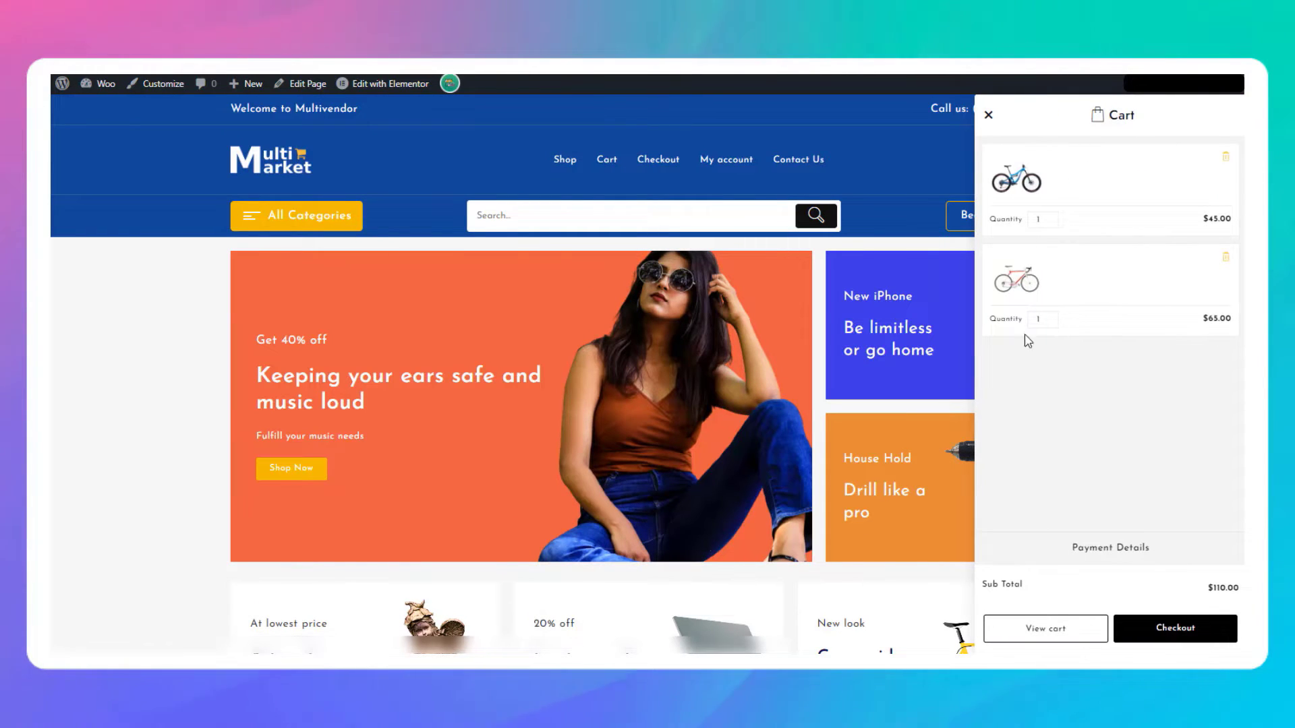
{"action": "left_click", "coordinate": [1052, 316]}
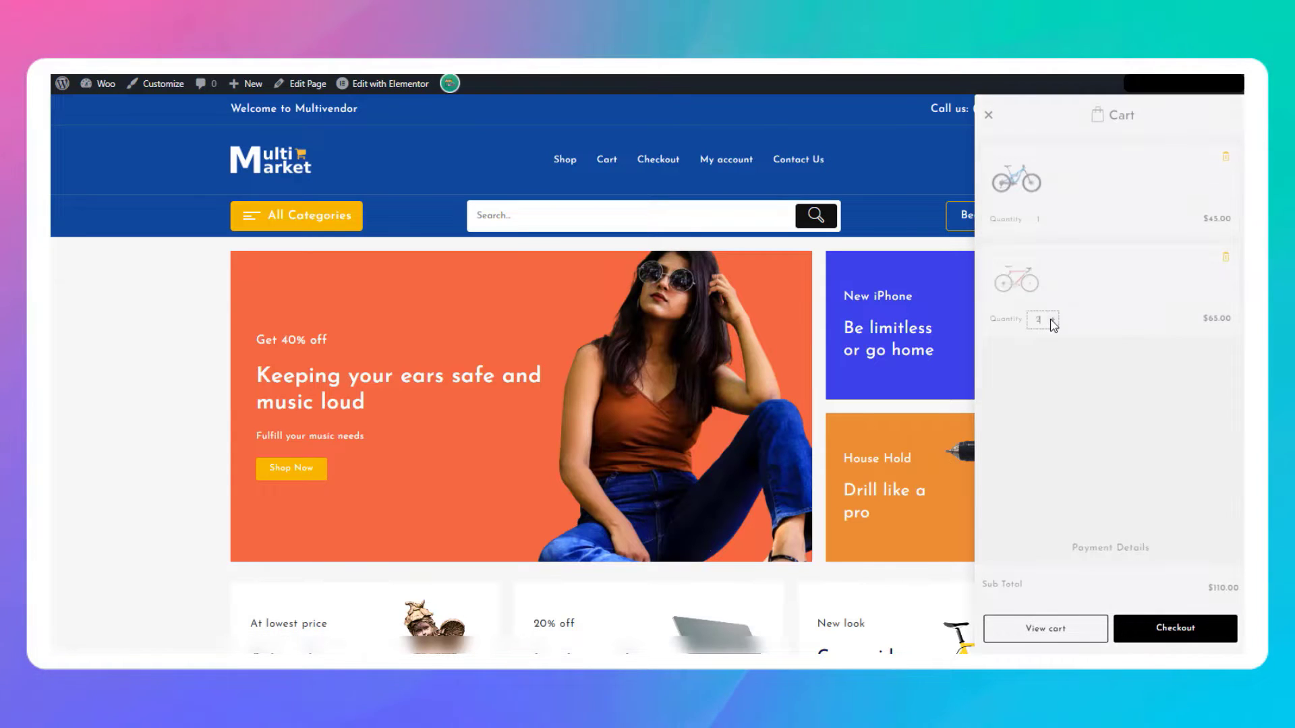
{"action": "left_click", "coordinate": [948, 173]}
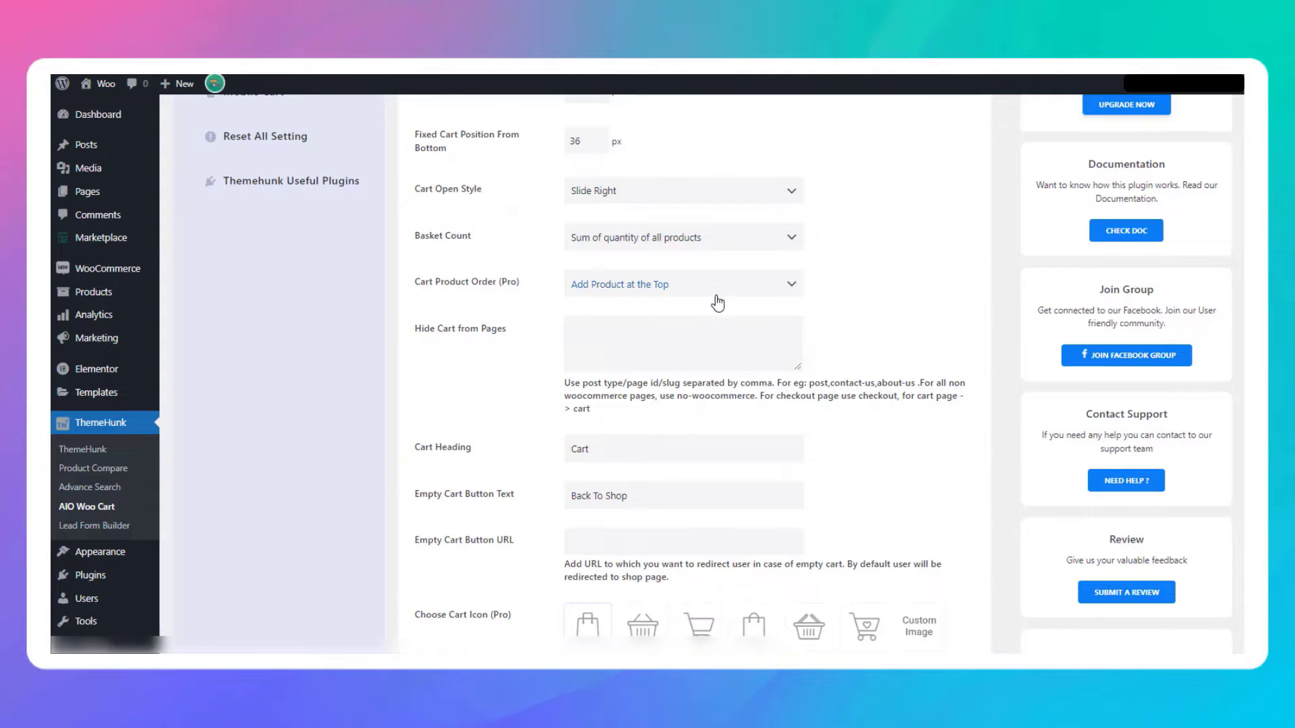
{"action": "left_click", "coordinate": [708, 236]}
{"action": "left_click", "coordinate": [703, 253]}
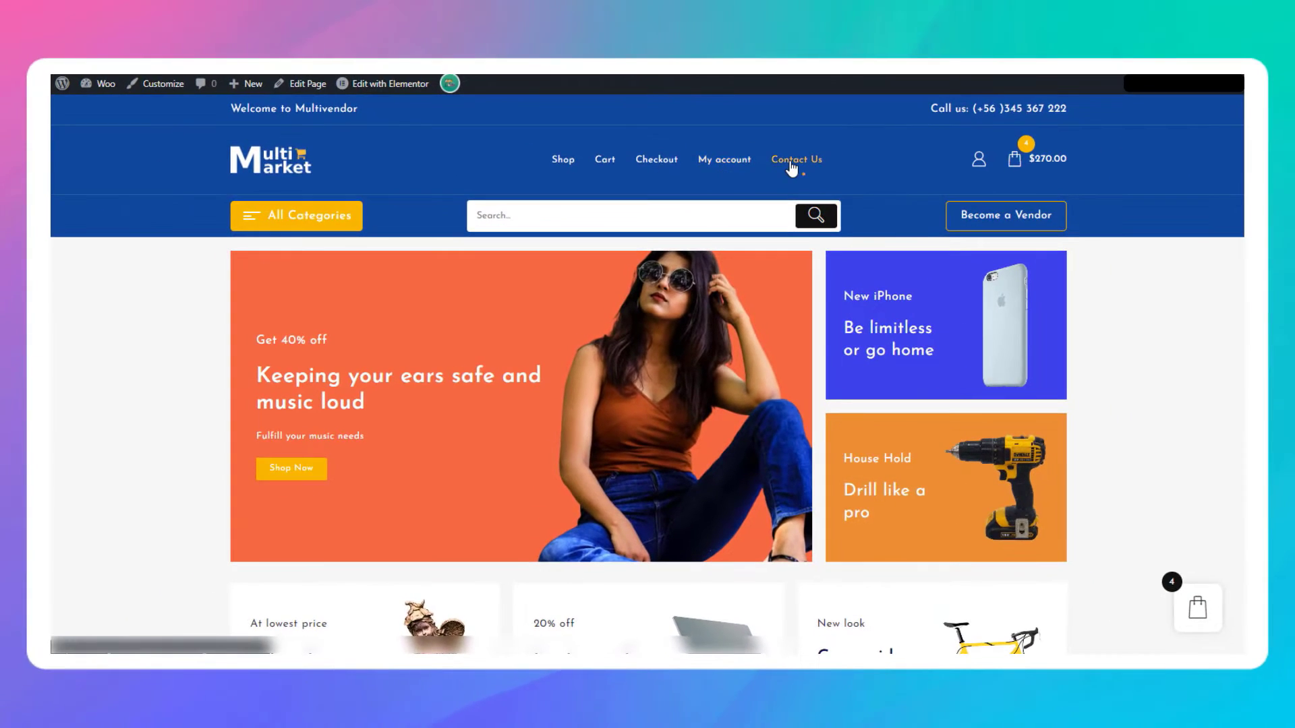
- Visit the Contact Us page, then save the cart settings with Hide Cart from Pages set to 1148
{"action": "left_click", "coordinate": [791, 161]}
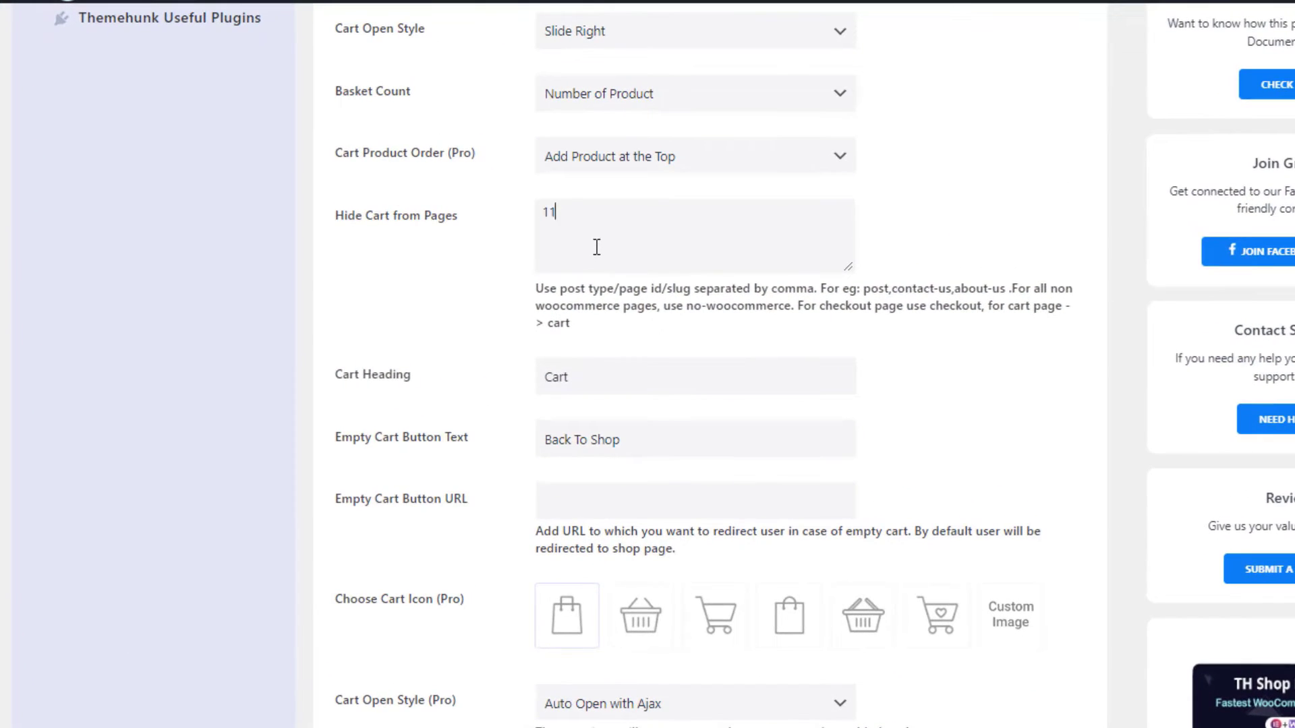
{"action": "scroll", "coordinate": [463, 532], "scroll_direction": "down", "scroll_amount": 5}
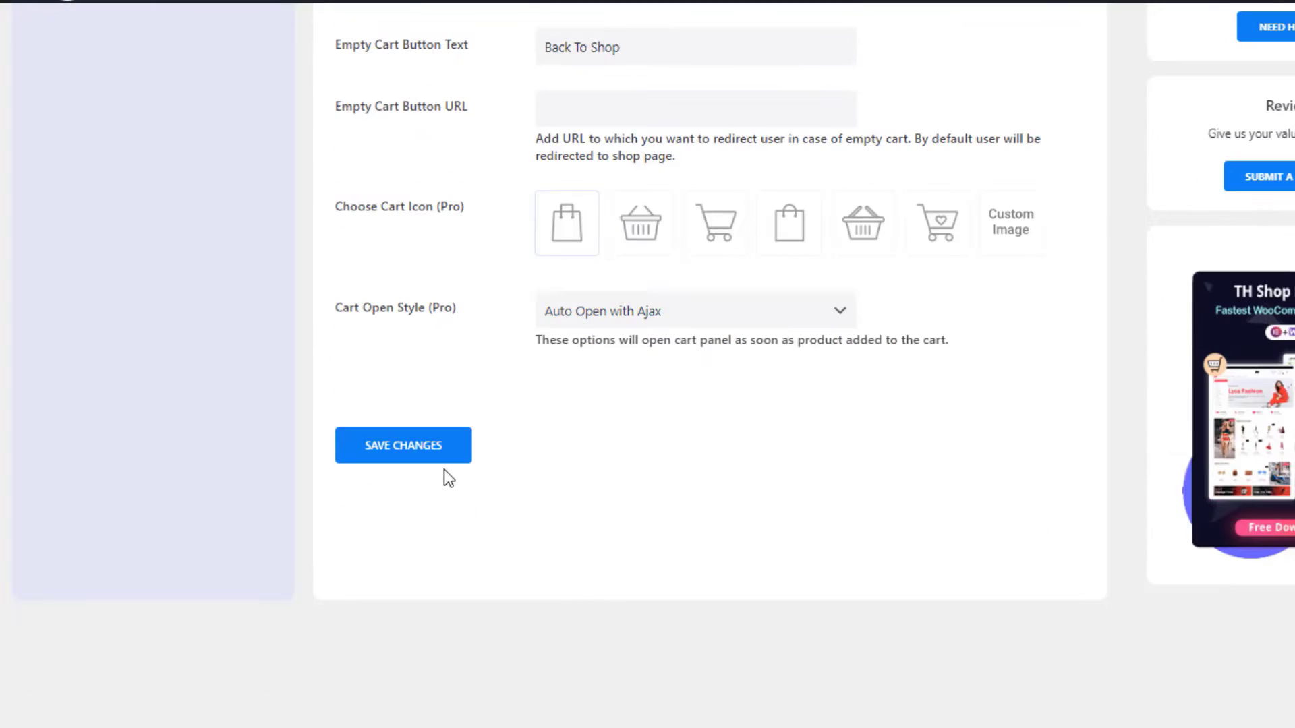
{"action": "left_click", "coordinate": [448, 453]}
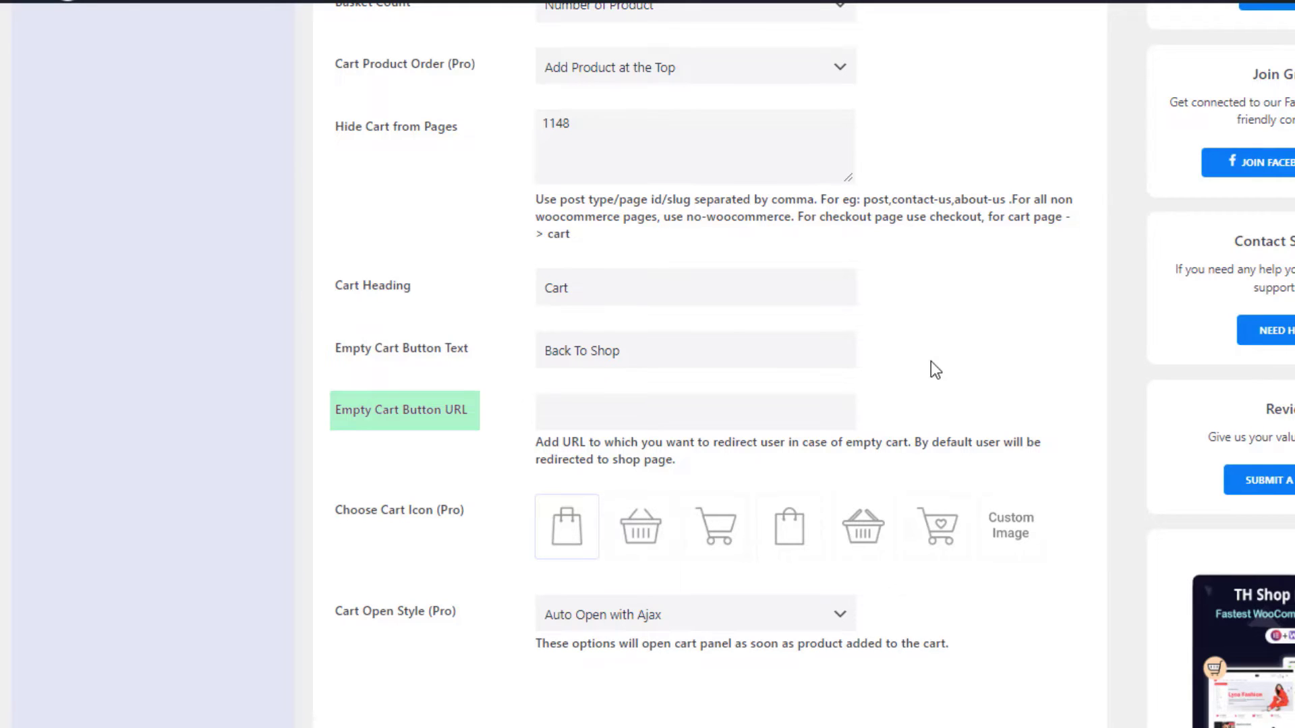
{"action": "scroll", "coordinate": [937, 365], "scroll_direction": "down", "scroll_amount": 3}
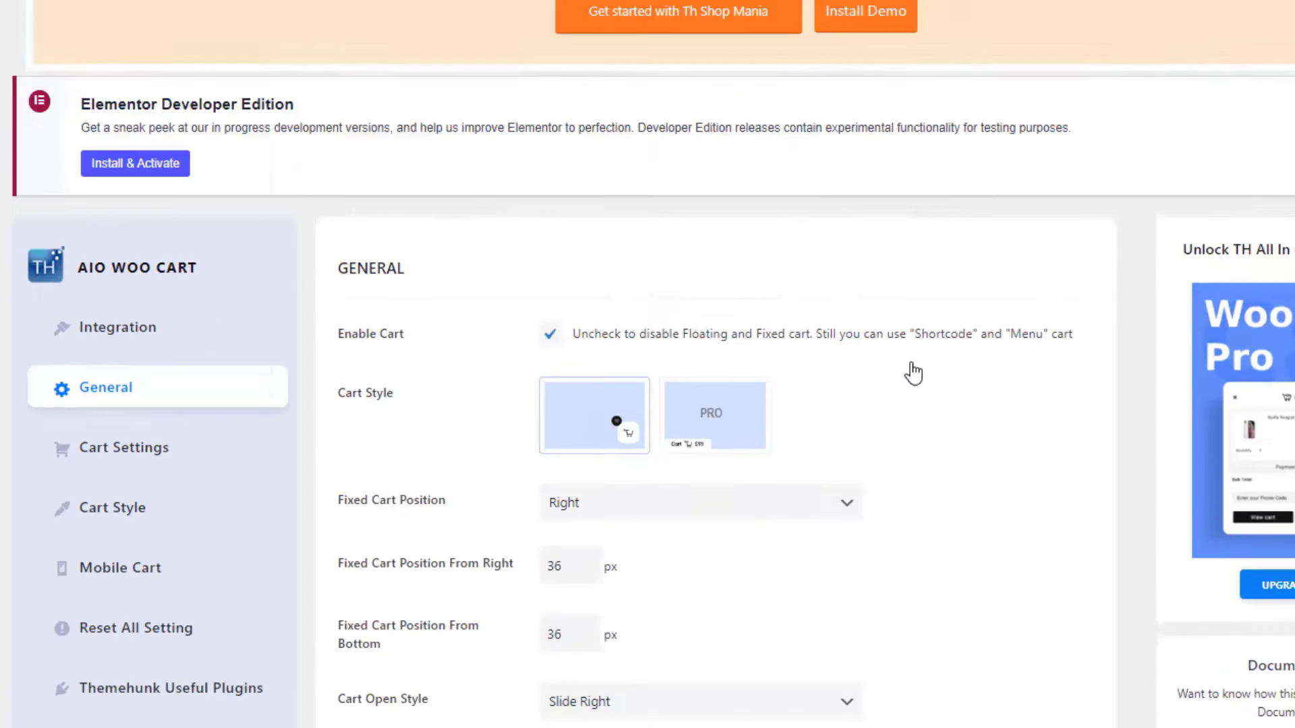
{"action": "scroll", "coordinate": [913, 371], "scroll_direction": "up", "scroll_amount": 1}
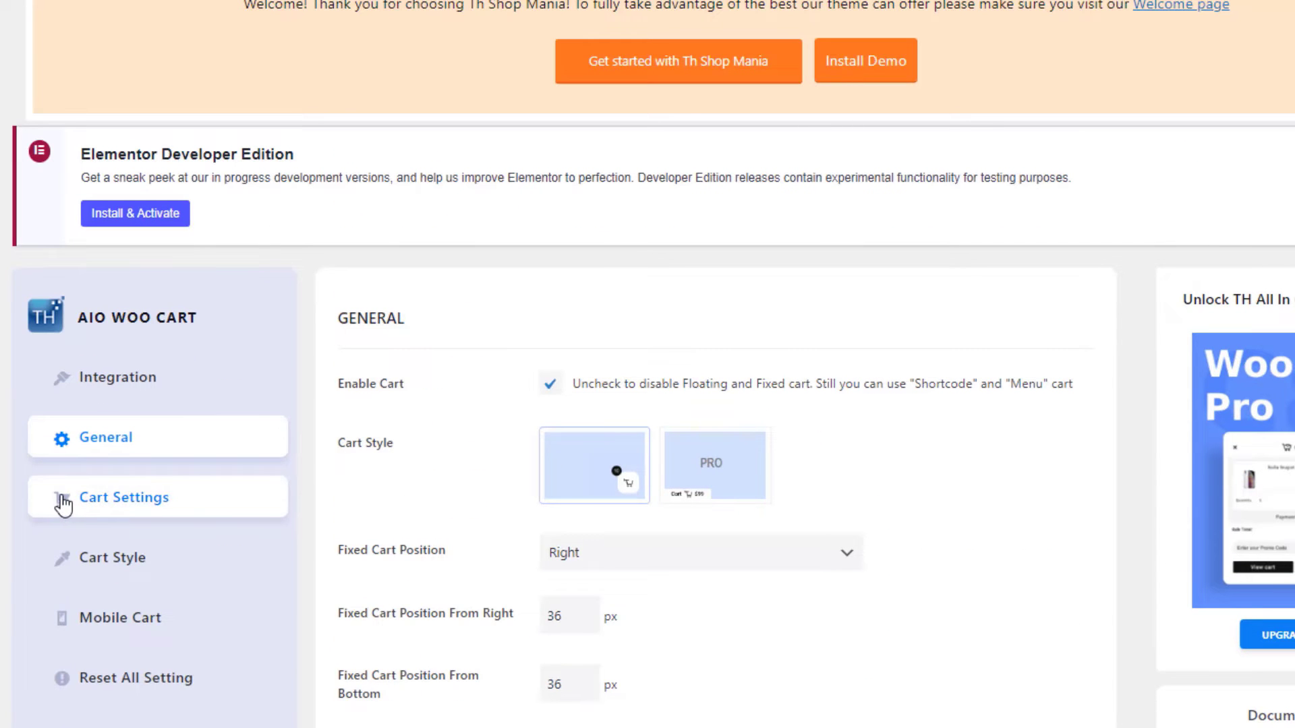
- Review the Pro-locked Cart Settings section, then open the Woo Cart Pro upgrade page
{"action": "left_click", "coordinate": [64, 505]}
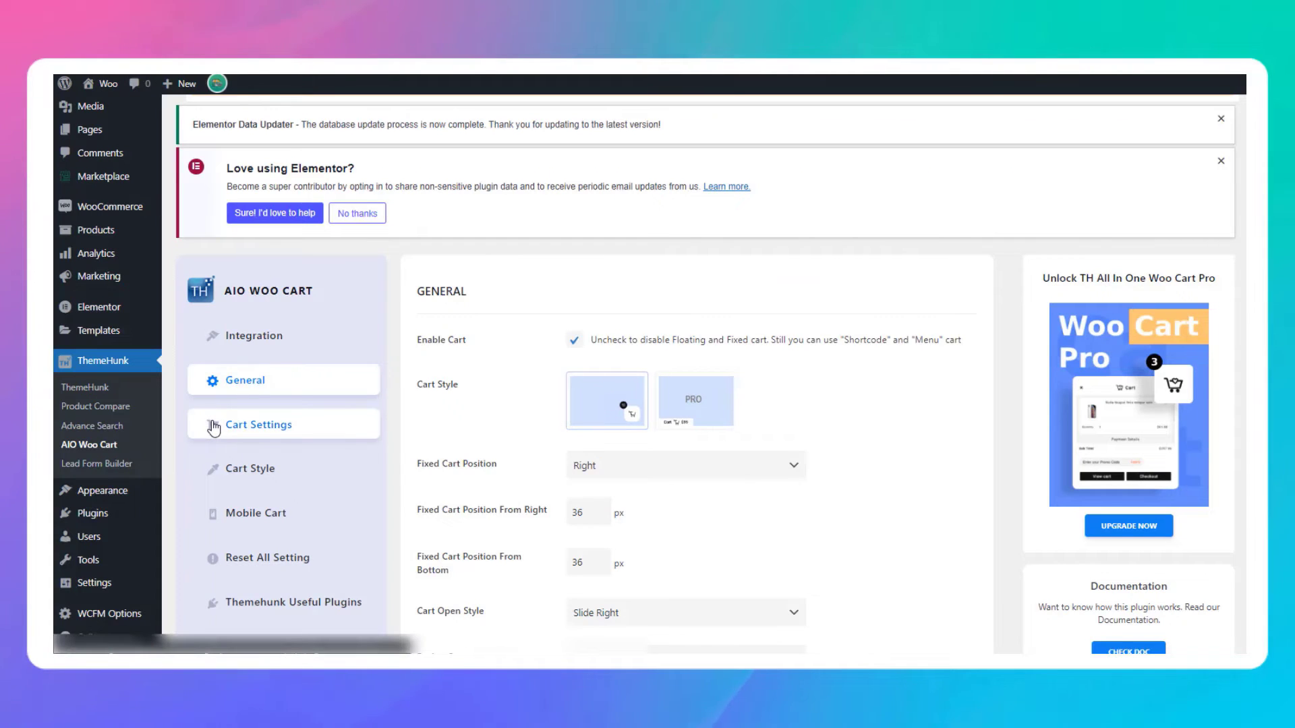
{"action": "left_click", "coordinate": [65, 502]}
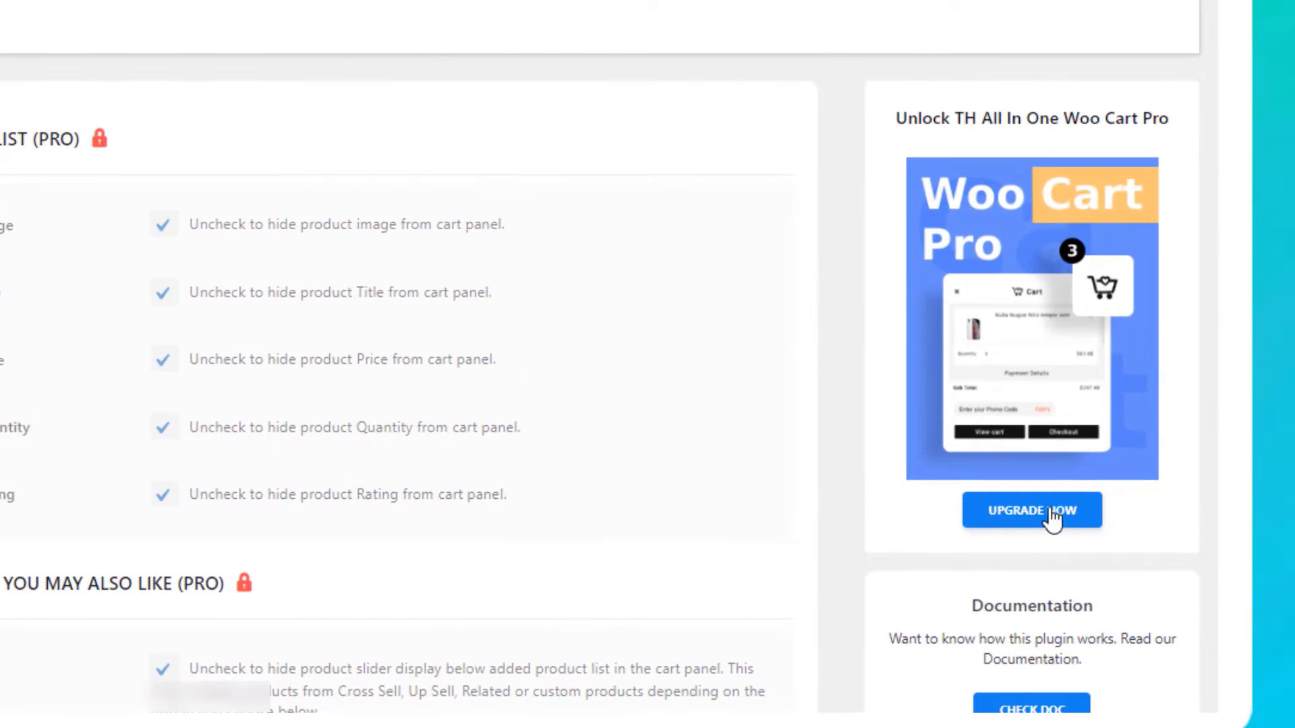
{"action": "left_click", "coordinate": [1054, 518]}
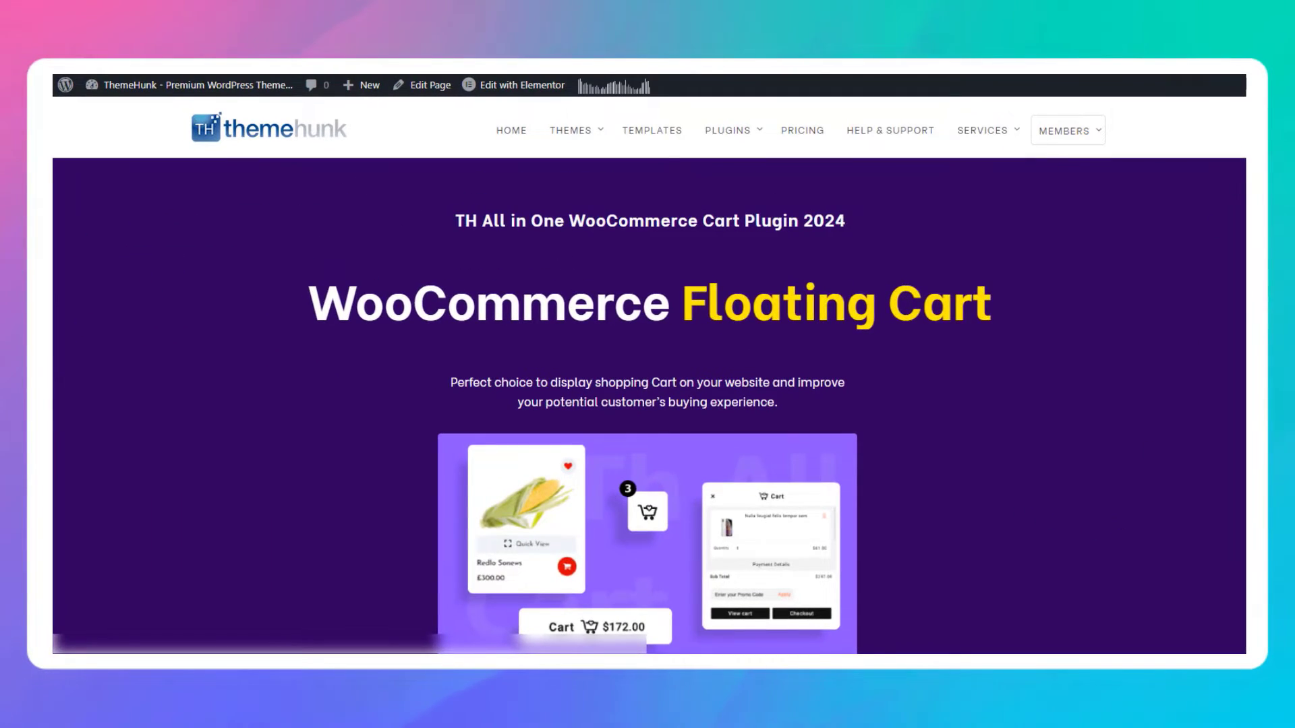
- Choose Buy Now on the $49 Single Plugin annual plan to open the checkout form
{"action": "scroll", "coordinate": [649, 375], "scroll_direction": "down", "scroll_amount": 20}
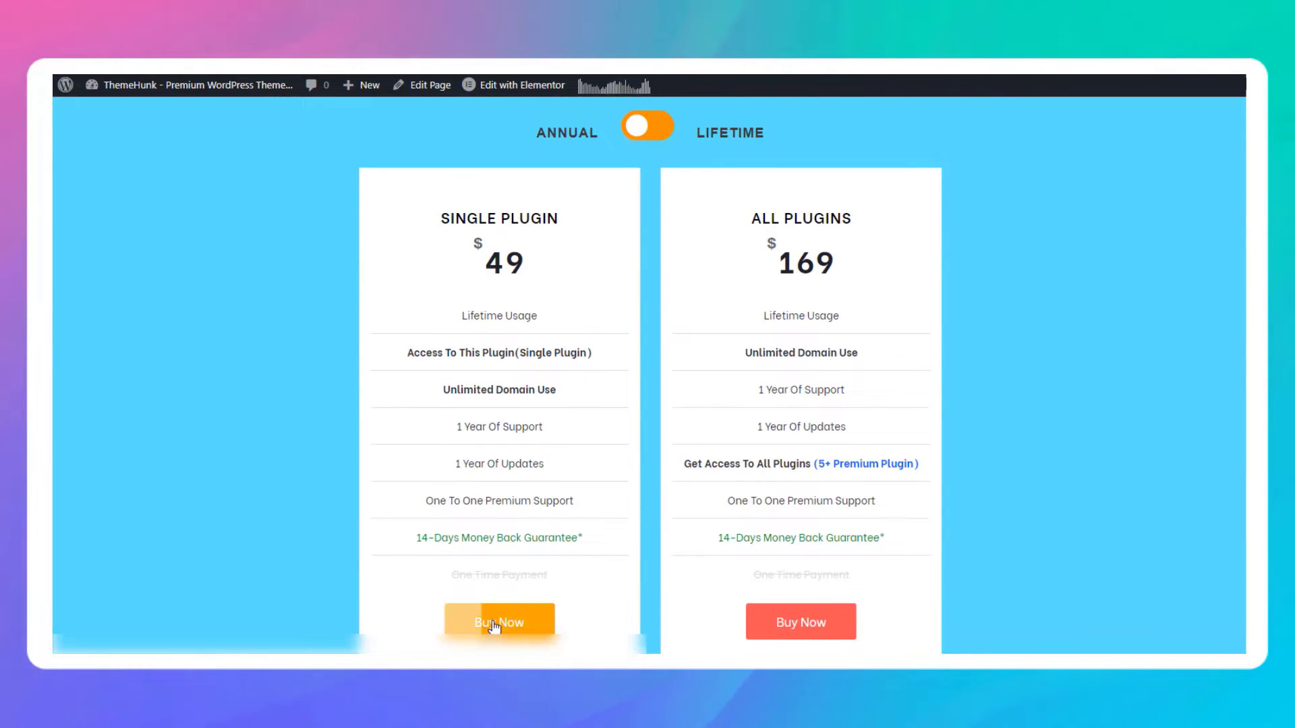
{"action": "left_click", "coordinate": [495, 626]}
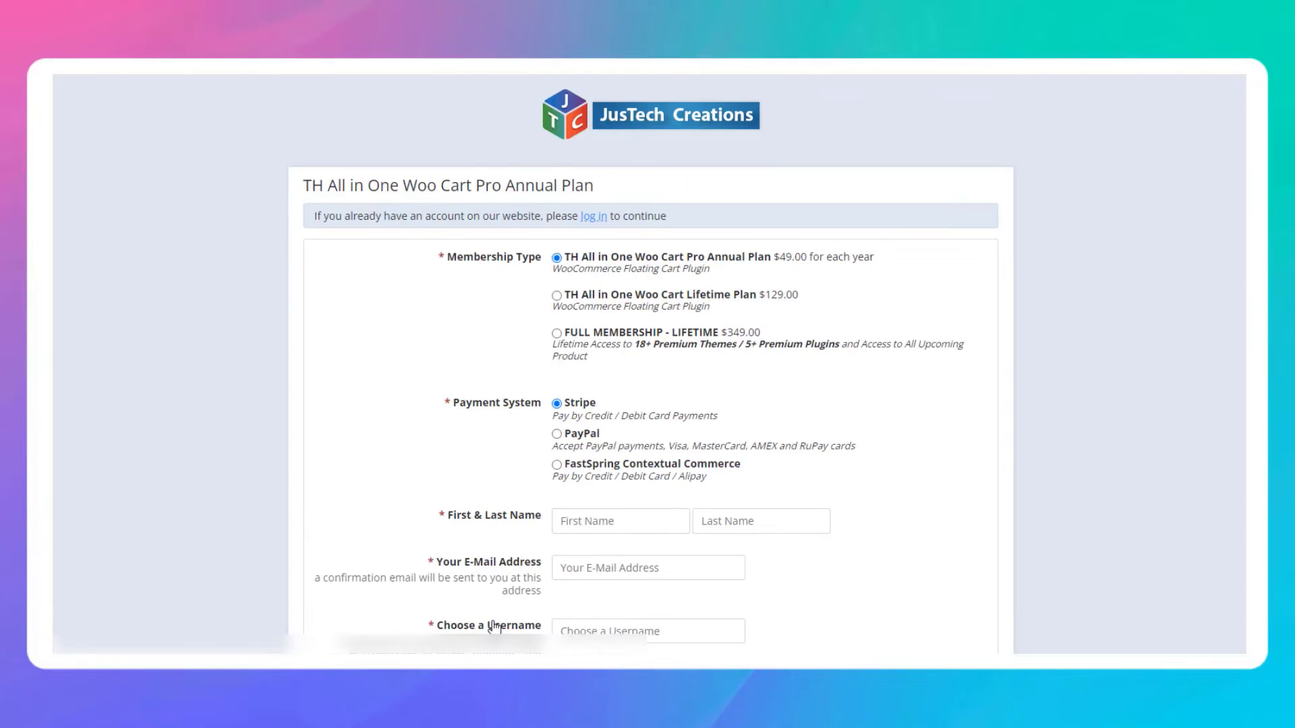
{"action": "scroll", "coordinate": [595, 561], "scroll_direction": "down", "scroll_amount": 5}
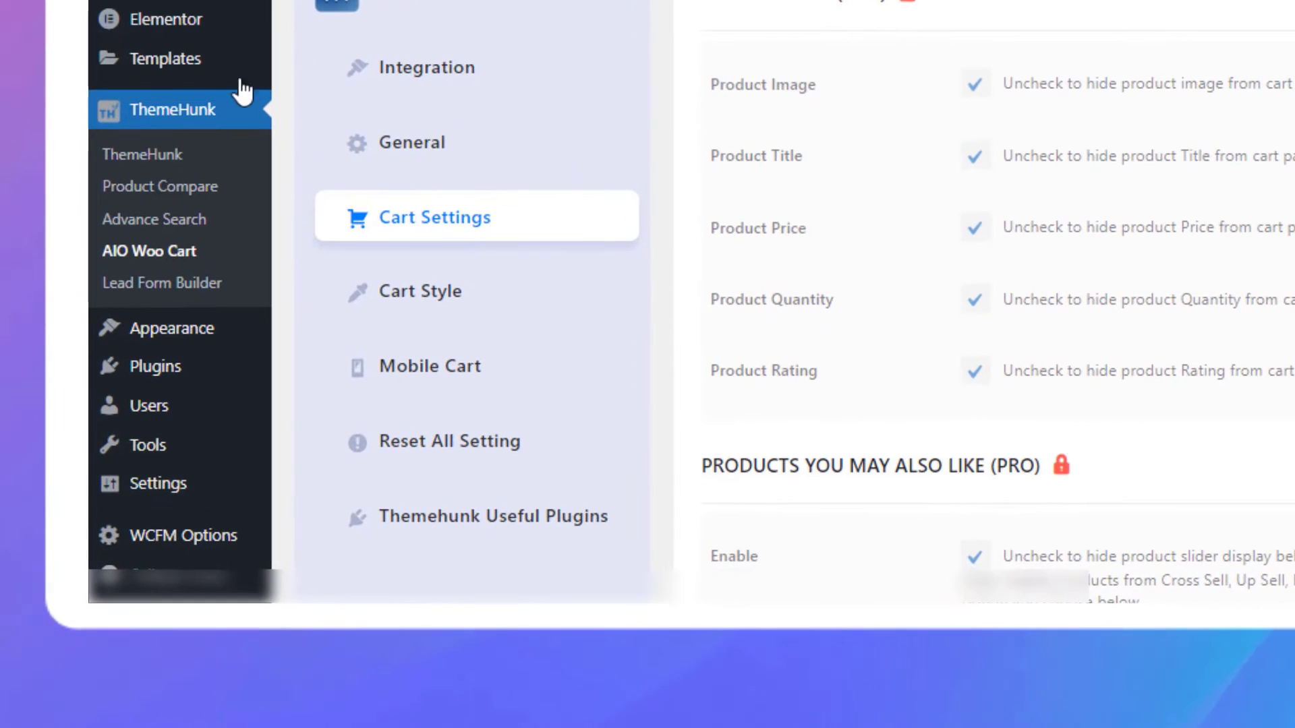
- Upload TH All In One Woo Cart Pro.zip as a new plugin, install it, and activate it
{"action": "mouse_move", "coordinate": [159, 384]}
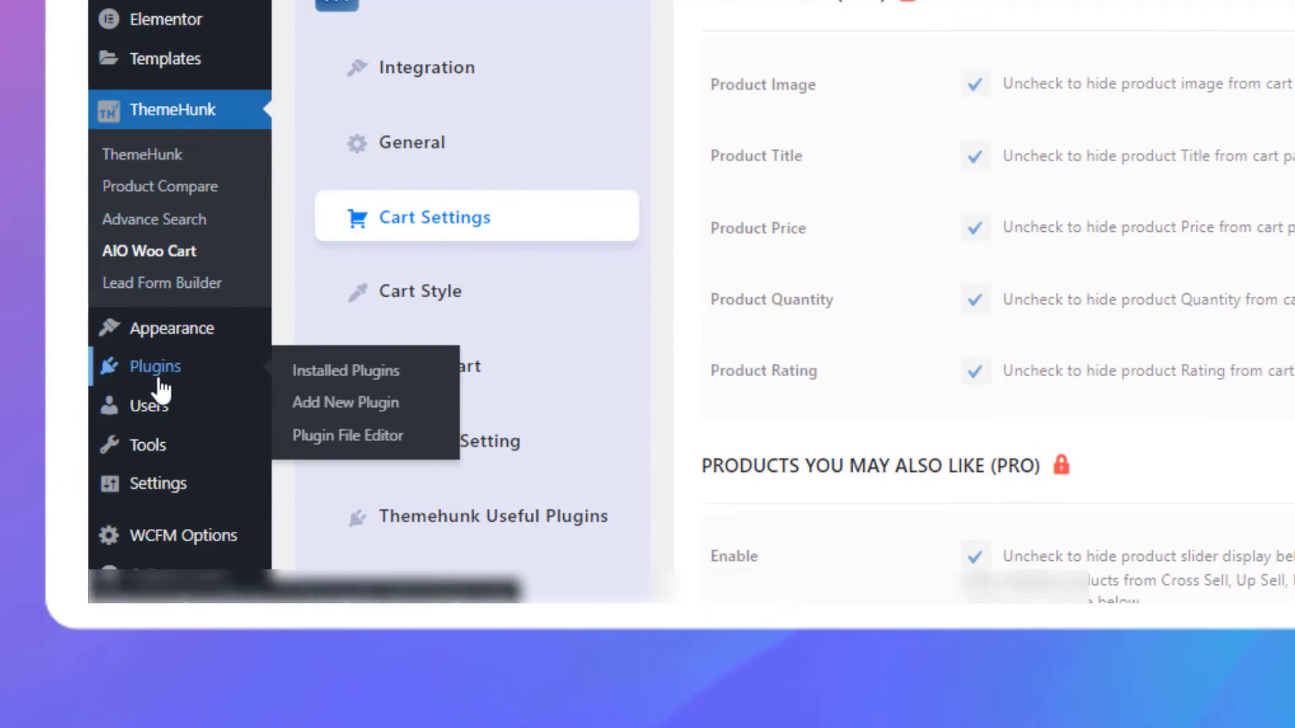
{"action": "left_click", "coordinate": [359, 404]}
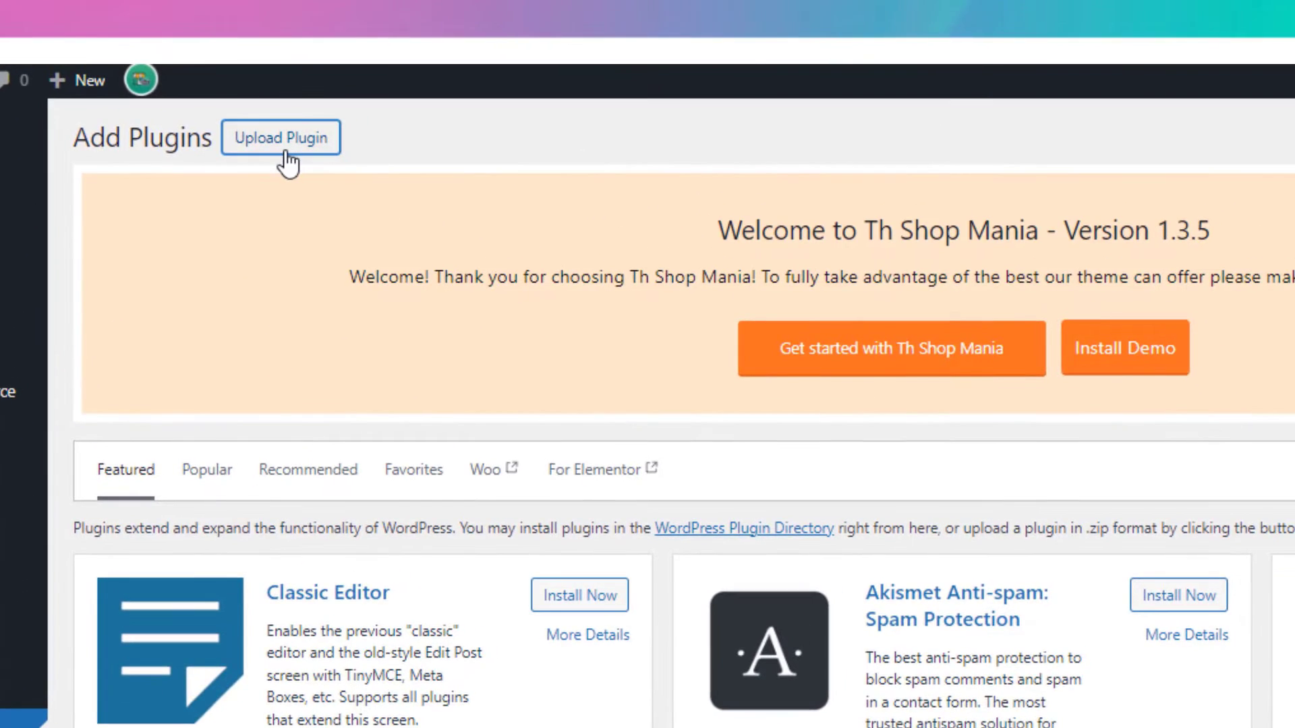
{"action": "left_click", "coordinate": [287, 161]}
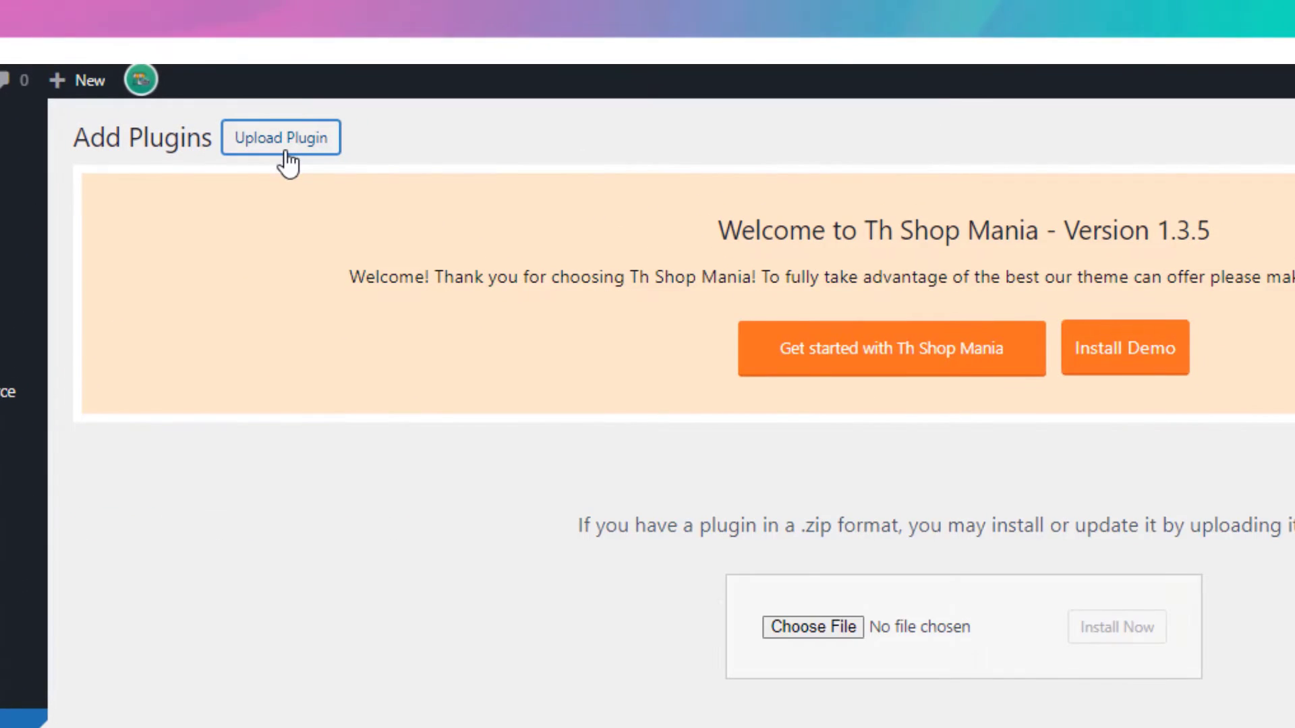
{"action": "left_click", "coordinate": [839, 624]}
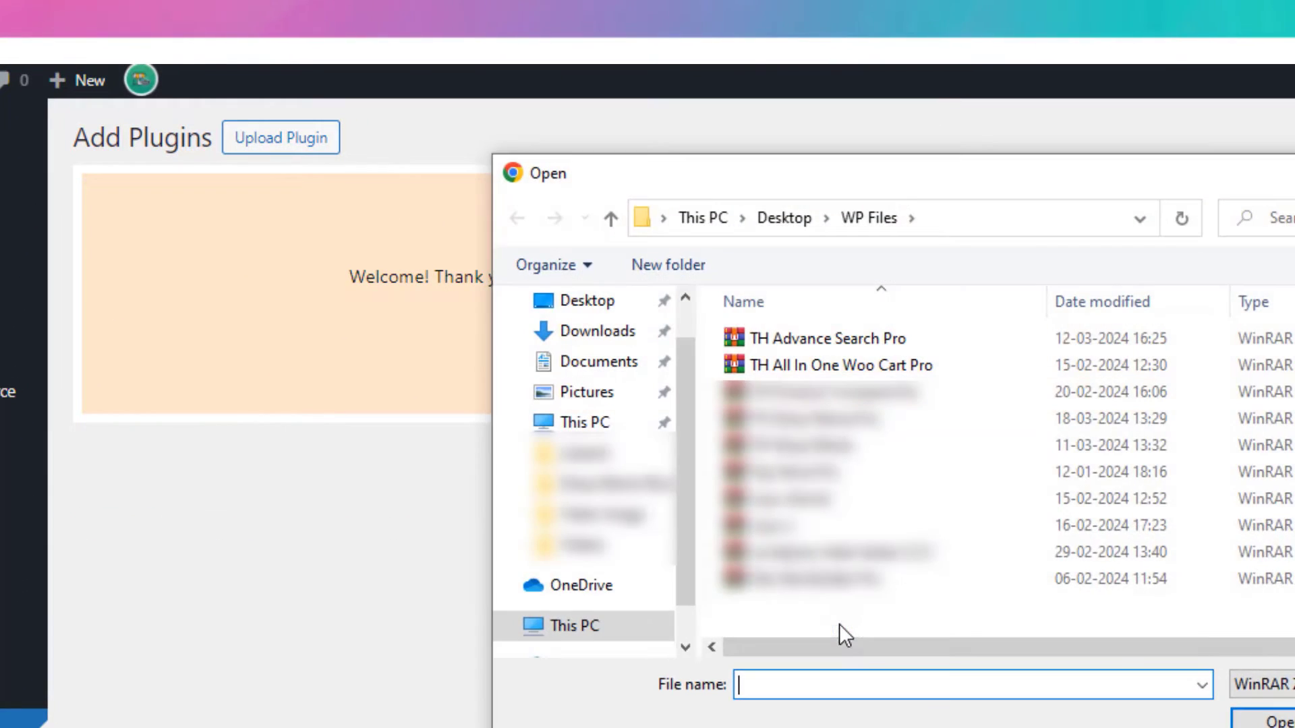
{"action": "double_click", "coordinate": [819, 358]}
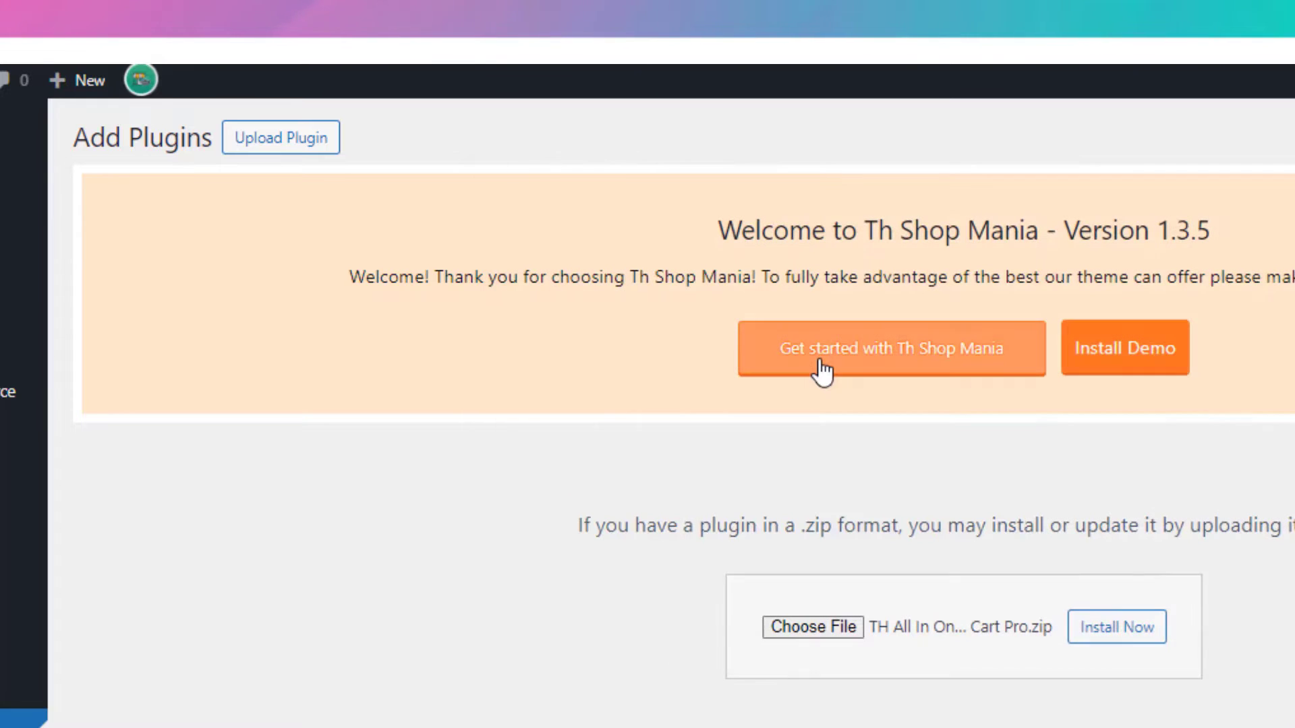
{"action": "left_click", "coordinate": [1079, 627]}
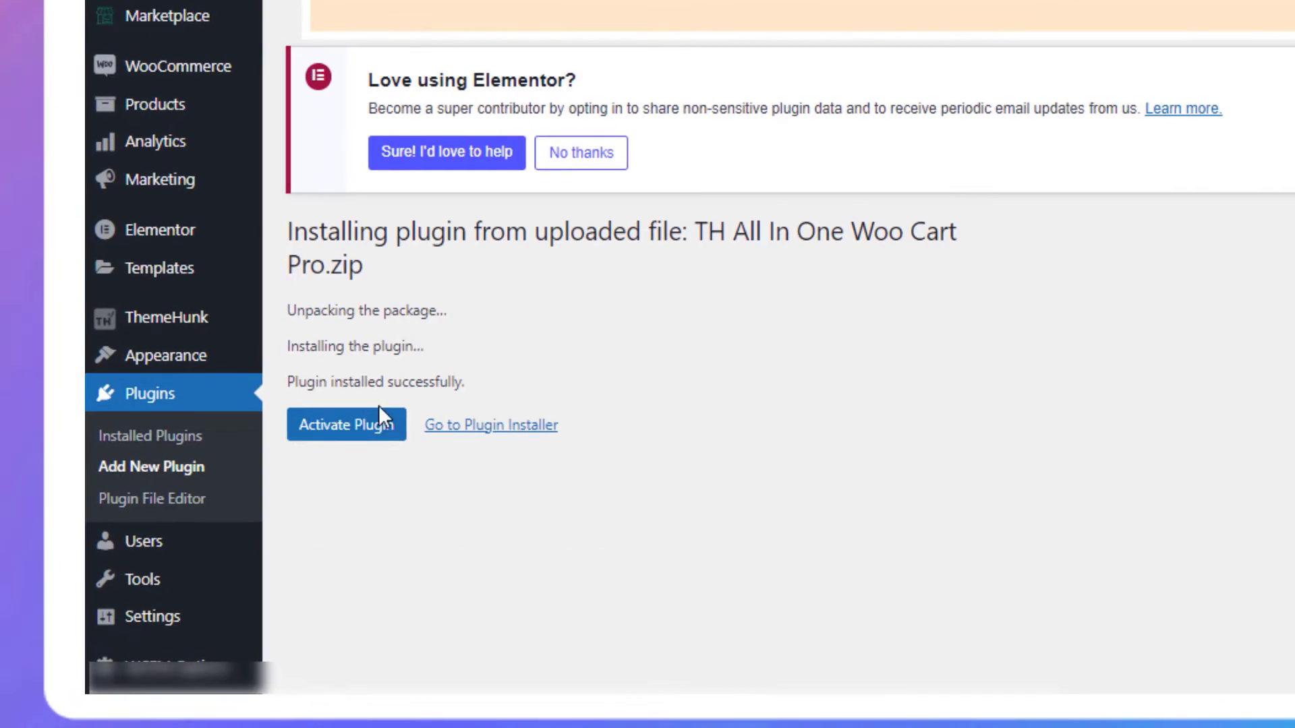
{"action": "left_click", "coordinate": [330, 430]}
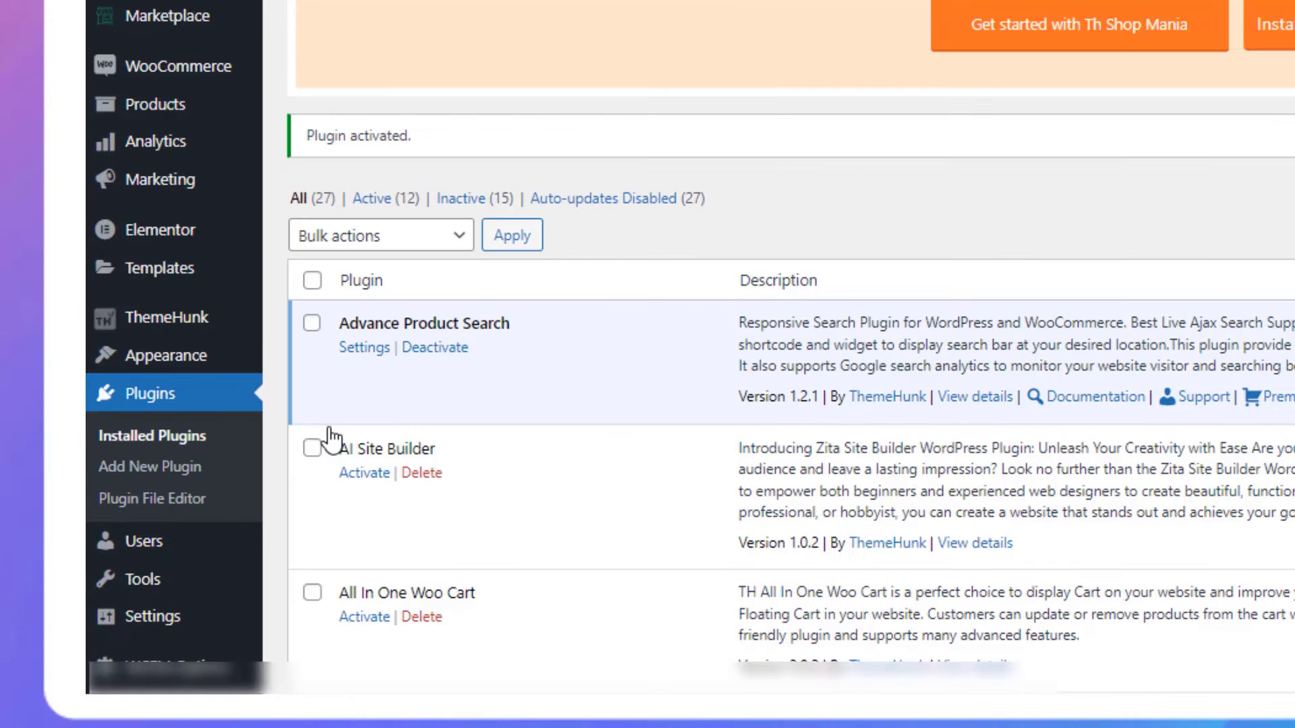
- Open ThemeHunk > TH AIO Woo Cart Pro and view its [taiowcp] shortcode integration instructions
{"action": "mouse_move", "coordinate": [203, 319]}
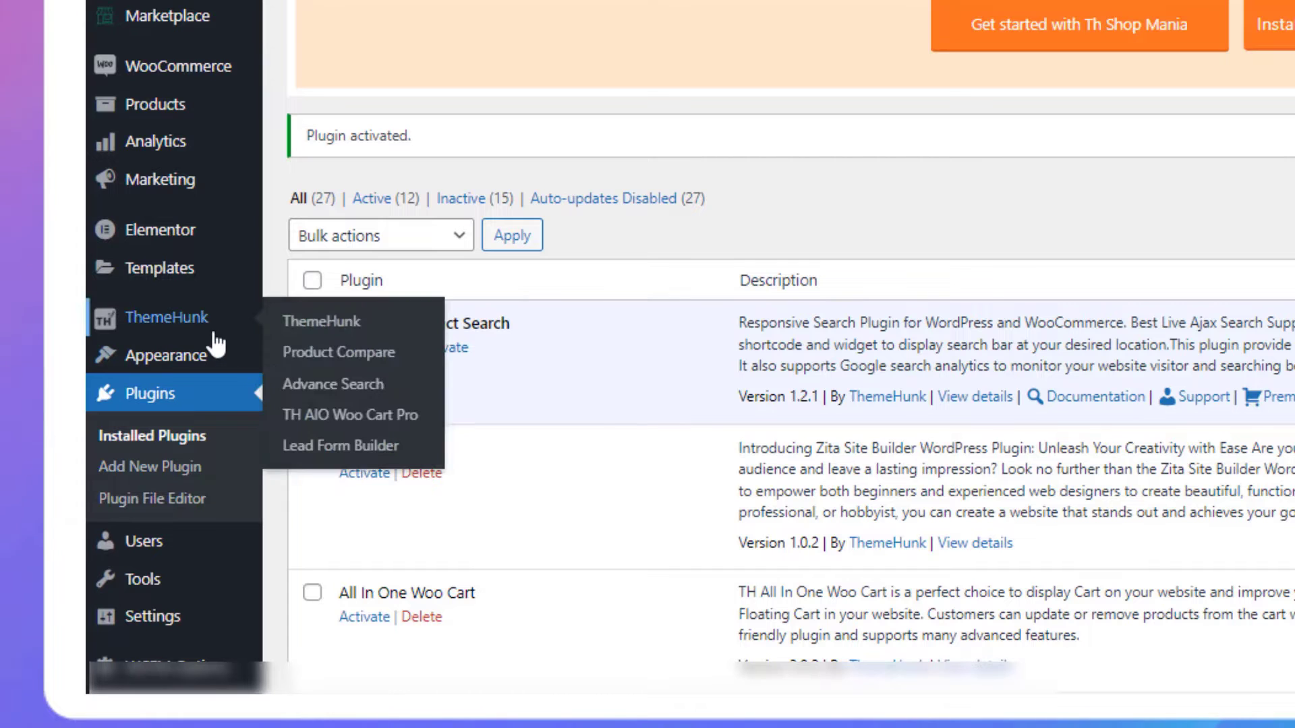
{"action": "left_click", "coordinate": [382, 423]}
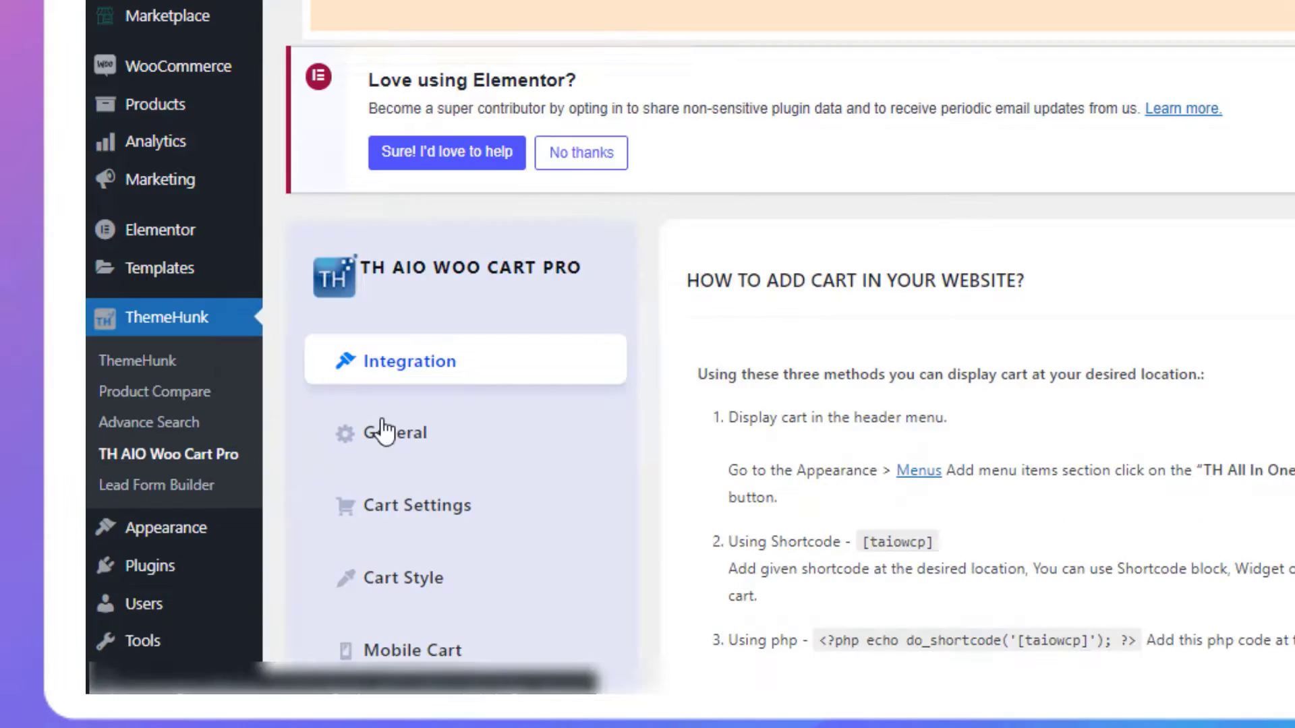
{"action": "scroll", "coordinate": [250, 426], "scroll_direction": "down", "scroll_amount": 1}
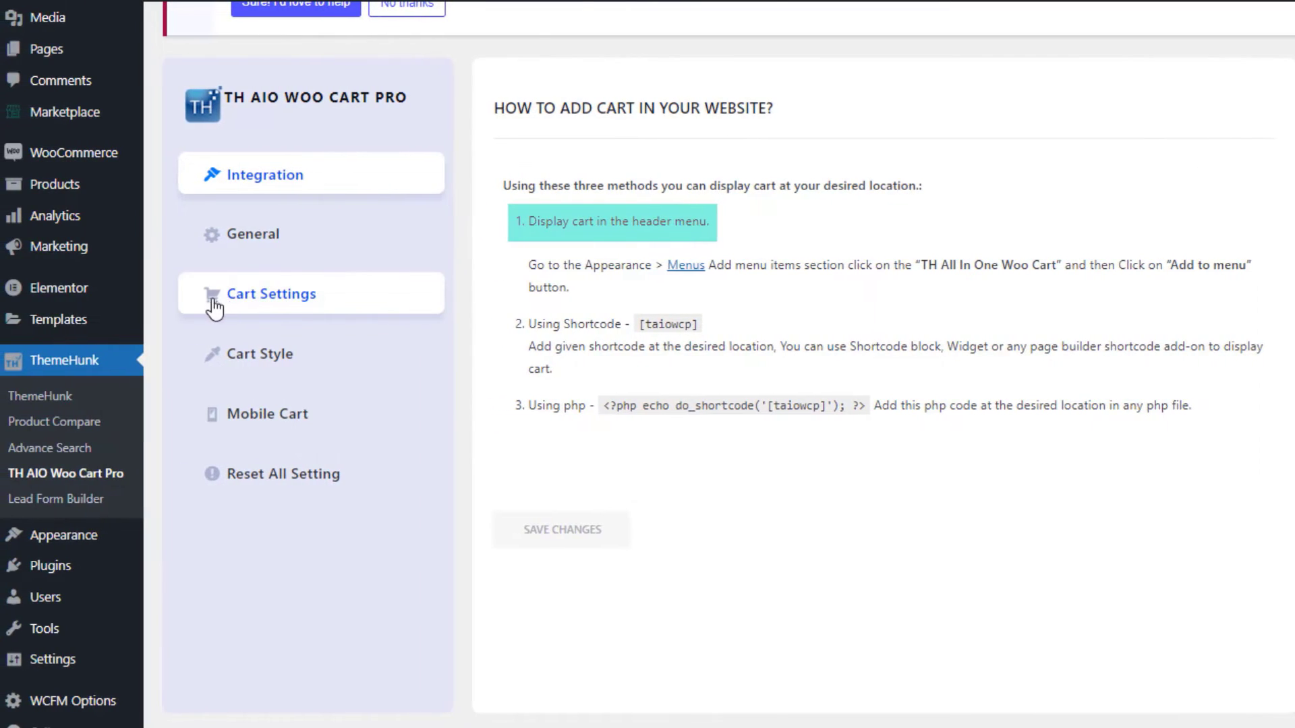
- Add the TH All In One Woo Cart (taiowcp) item to the 'above' menu and save the menu
{"action": "left_click", "coordinate": [213, 308]}
{"action": "mouse_move", "coordinate": [81, 560]}
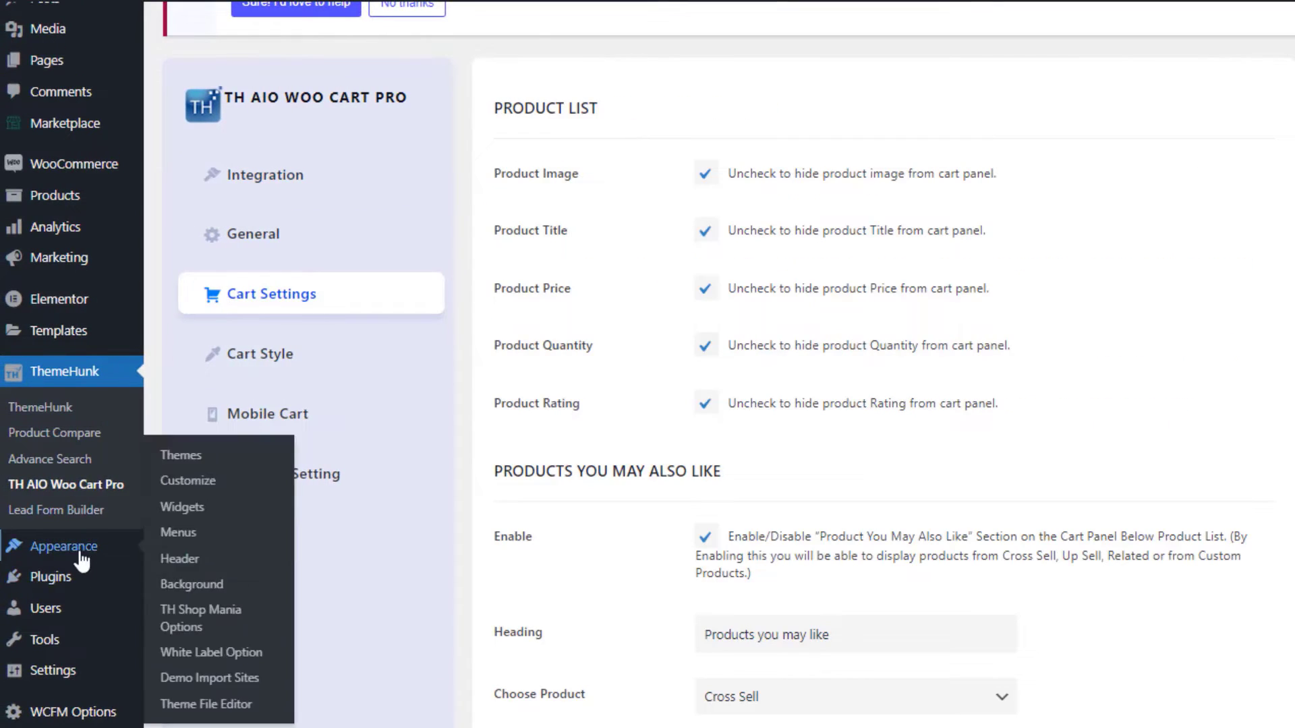
{"action": "left_click", "coordinate": [217, 533]}
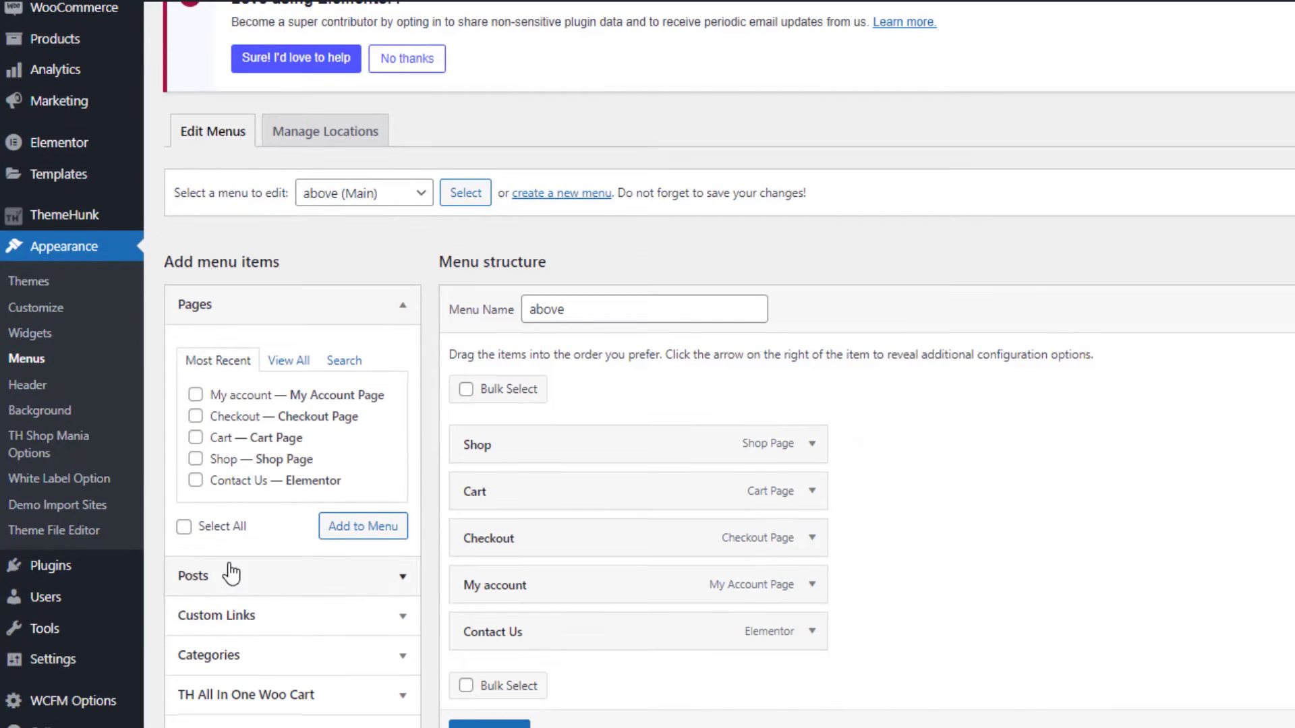
{"action": "scroll", "coordinate": [266, 567], "scroll_direction": "down", "scroll_amount": 5}
{"action": "left_click", "coordinate": [300, 402]}
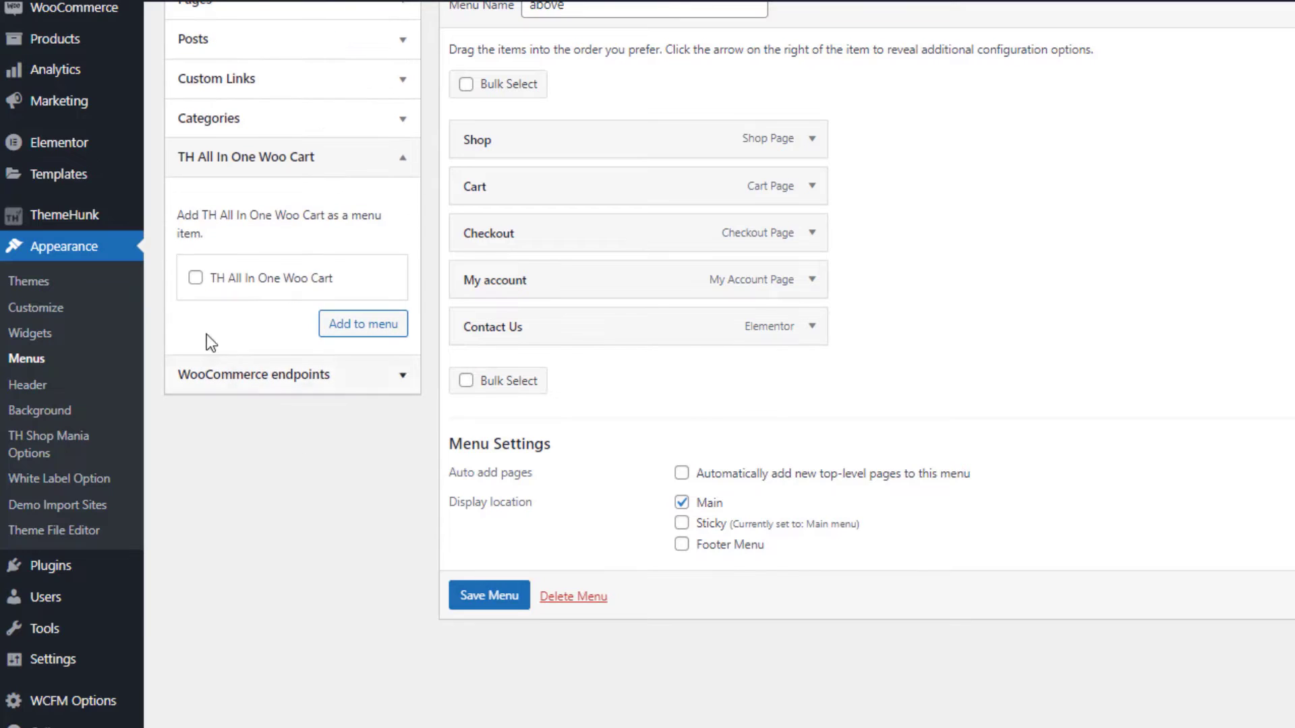
{"action": "left_click", "coordinate": [196, 278]}
{"action": "left_click", "coordinate": [339, 323]}
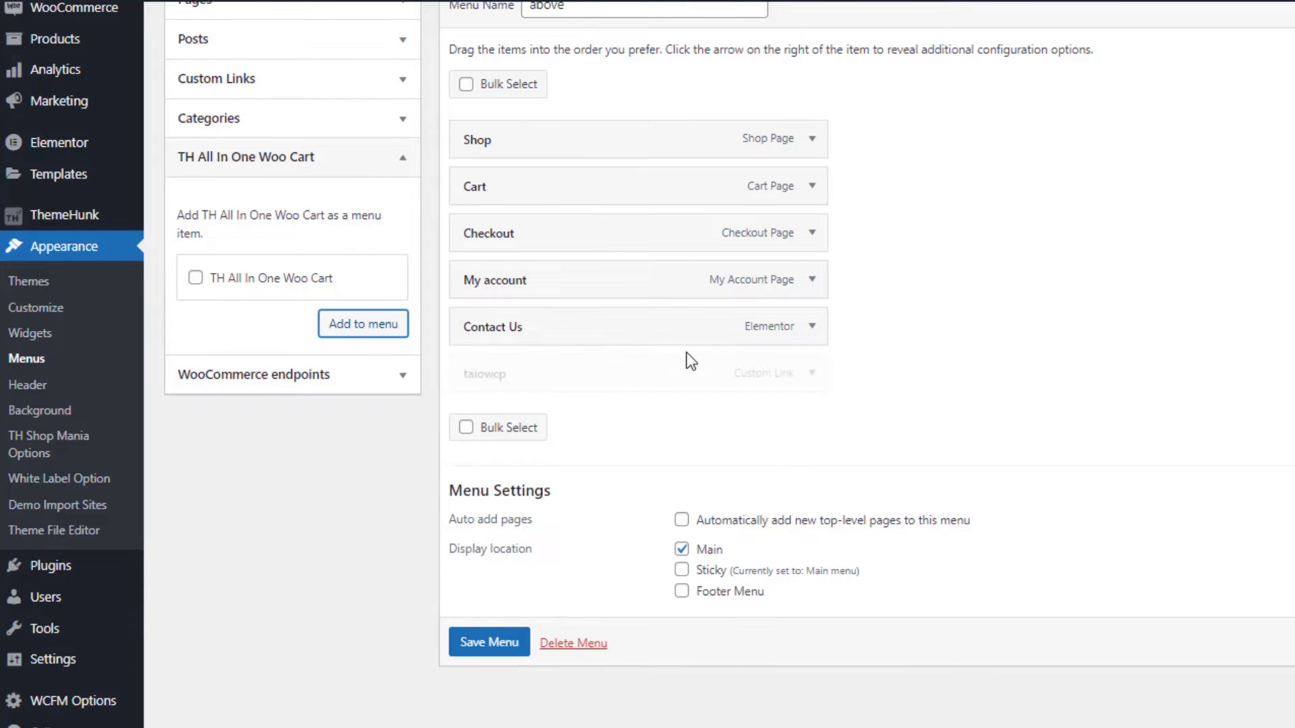
{"action": "left_click", "coordinate": [813, 374]}
{"action": "left_click", "coordinate": [813, 375]}
{"action": "scroll", "coordinate": [693, 434], "scroll_direction": "down", "scroll_amount": 1}
{"action": "left_click", "coordinate": [511, 558]}
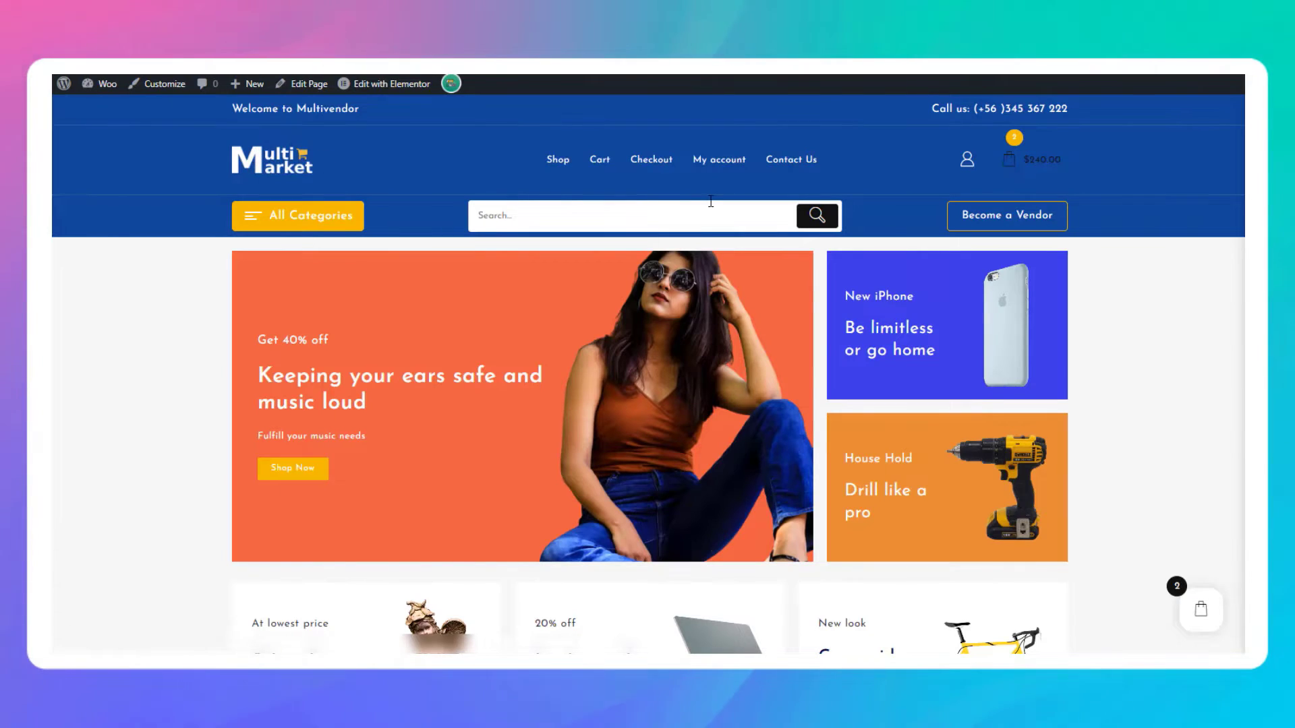
{"action": "key", "text": "F5"}
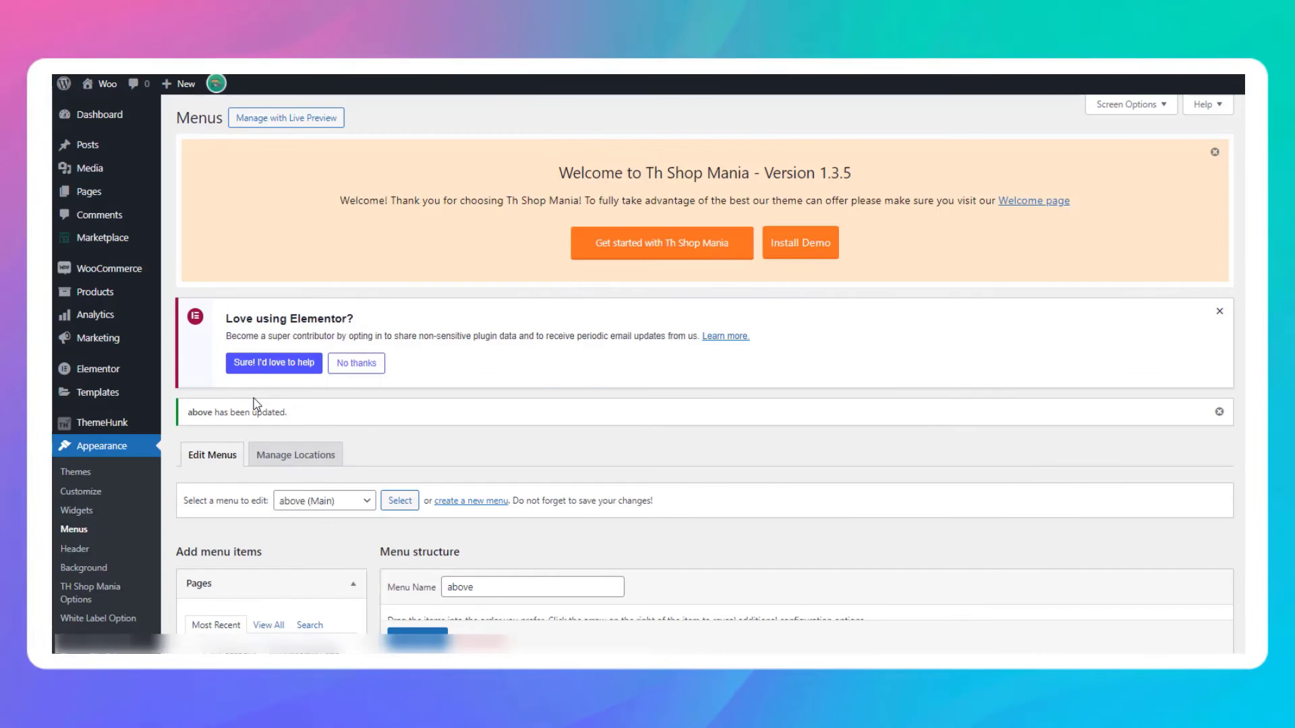
- Choose the second, fixed bar Cart Style in General settings and save the changes
{"action": "mouse_move", "coordinate": [107, 423]}
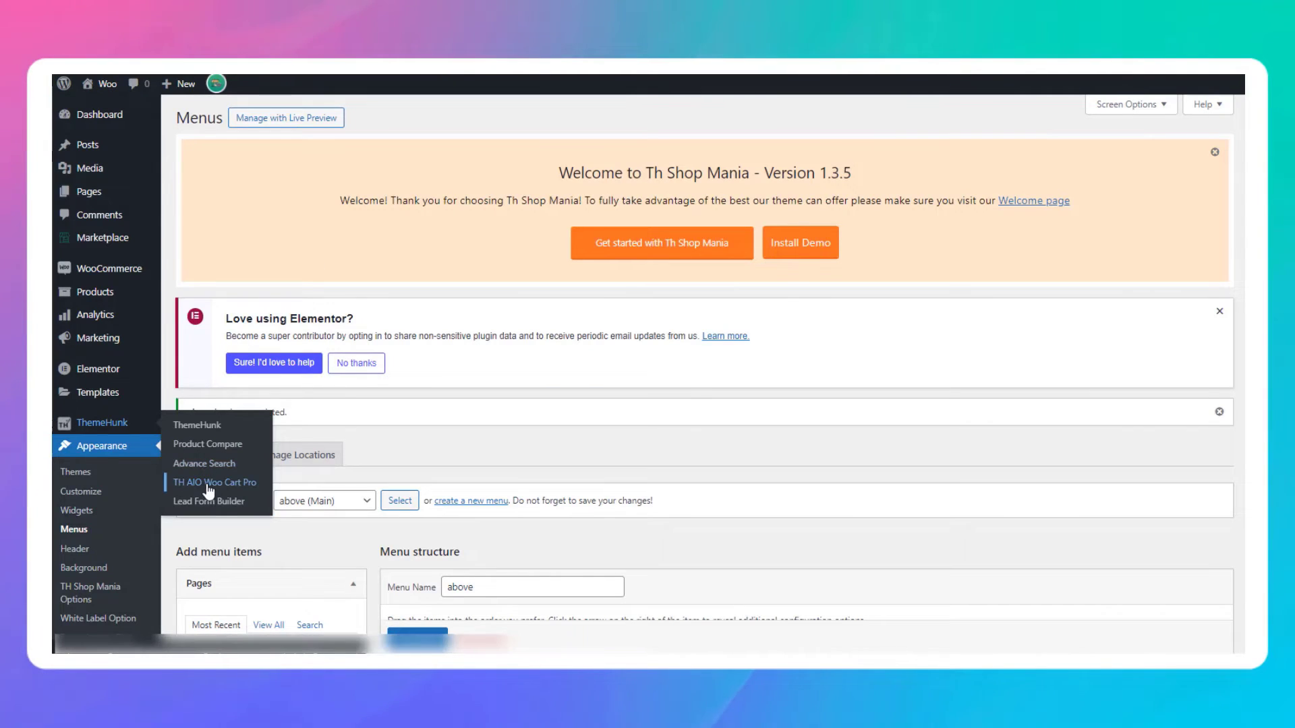
{"action": "left_click", "coordinate": [208, 485]}
{"action": "scroll", "coordinate": [426, 442], "scroll_direction": "down", "scroll_amount": 3}
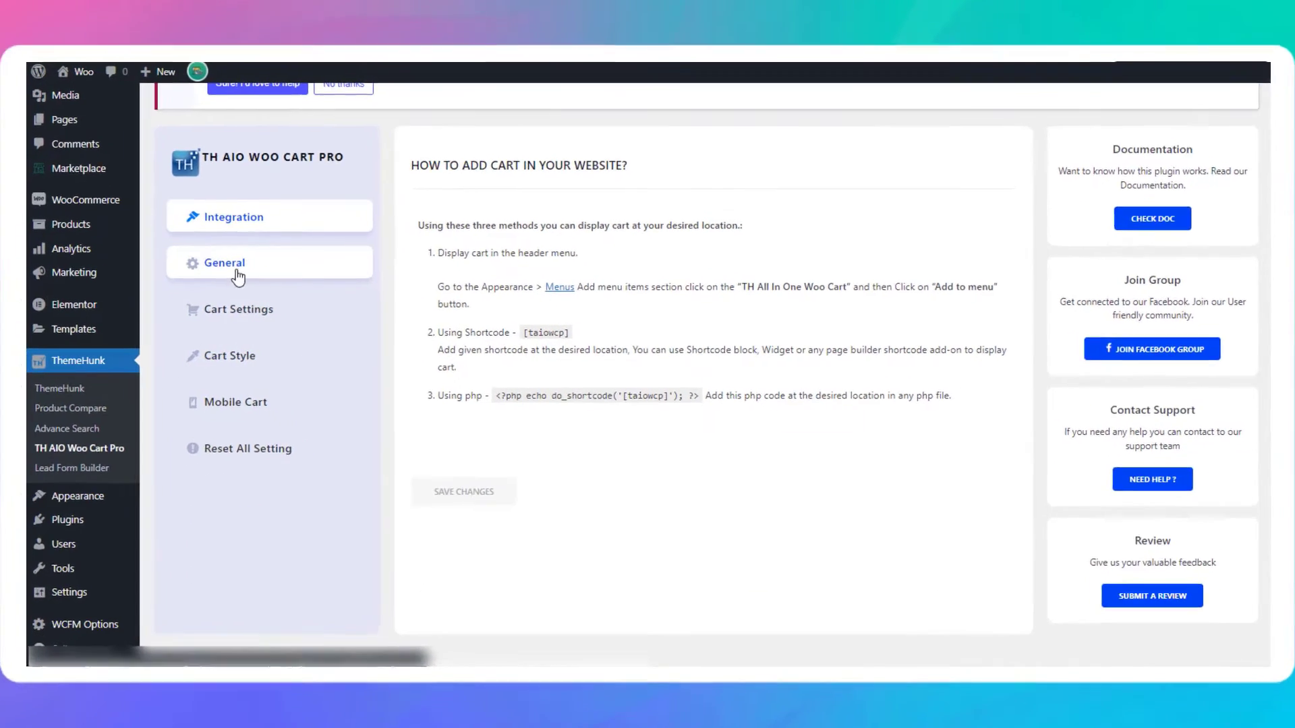
{"action": "left_click", "coordinate": [244, 269]}
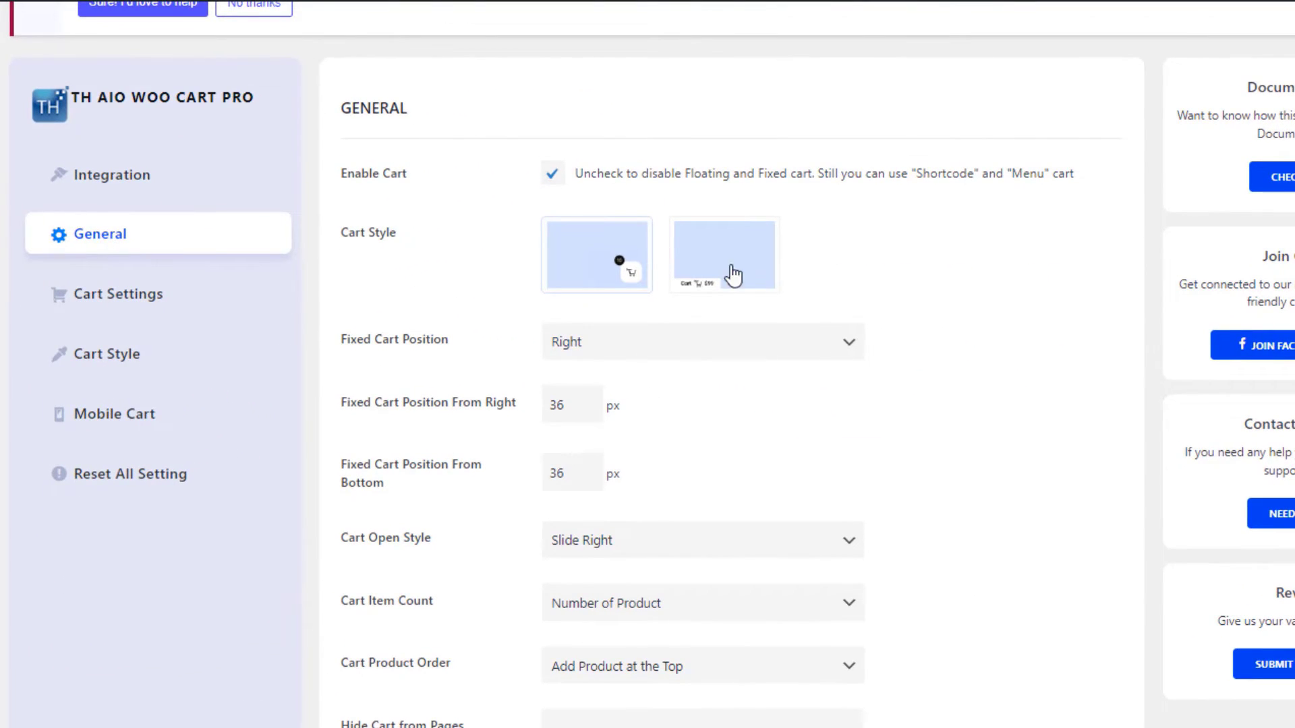
{"action": "left_click", "coordinate": [734, 274]}
{"action": "scroll", "coordinate": [528, 596], "scroll_direction": "down", "scroll_amount": 10}
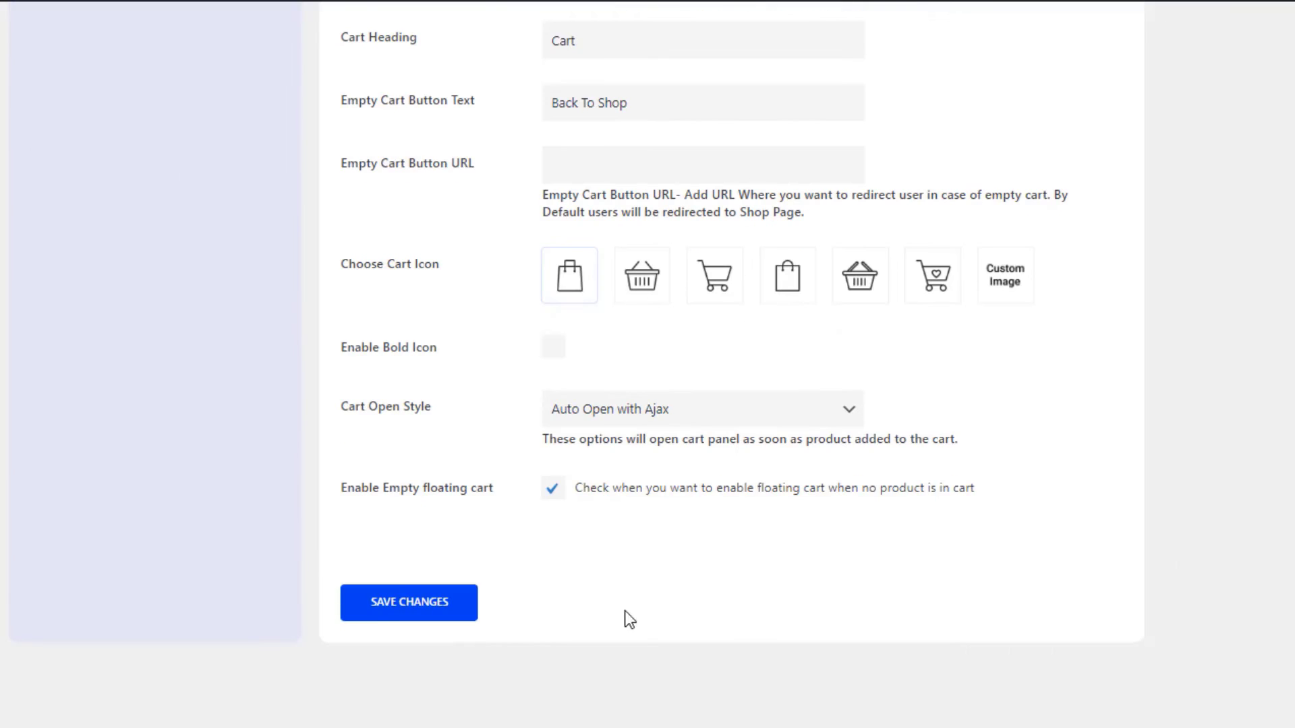
{"action": "left_click", "coordinate": [382, 604]}
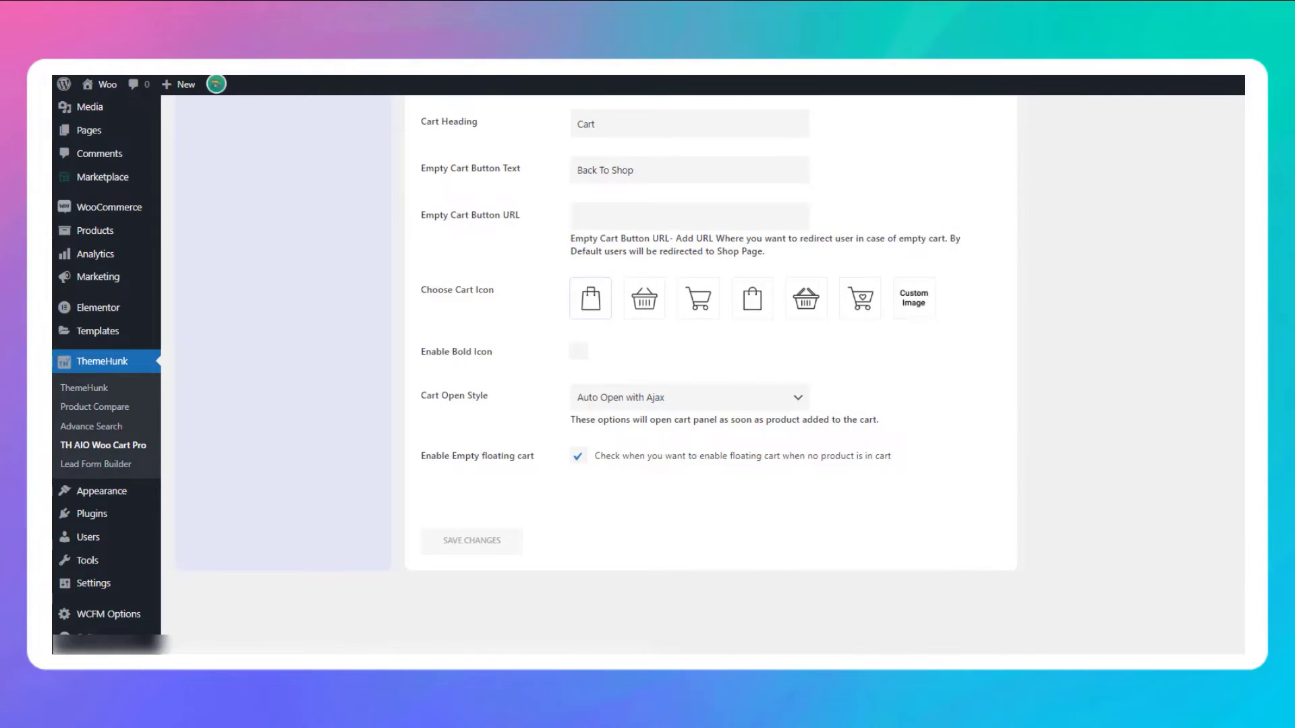
- Switch back to the first, floating icon Cart Style, leaving Cart Product Order as Add Product at the Top
{"action": "scroll", "coordinate": [746, 277], "scroll_direction": "up", "scroll_amount": 5}
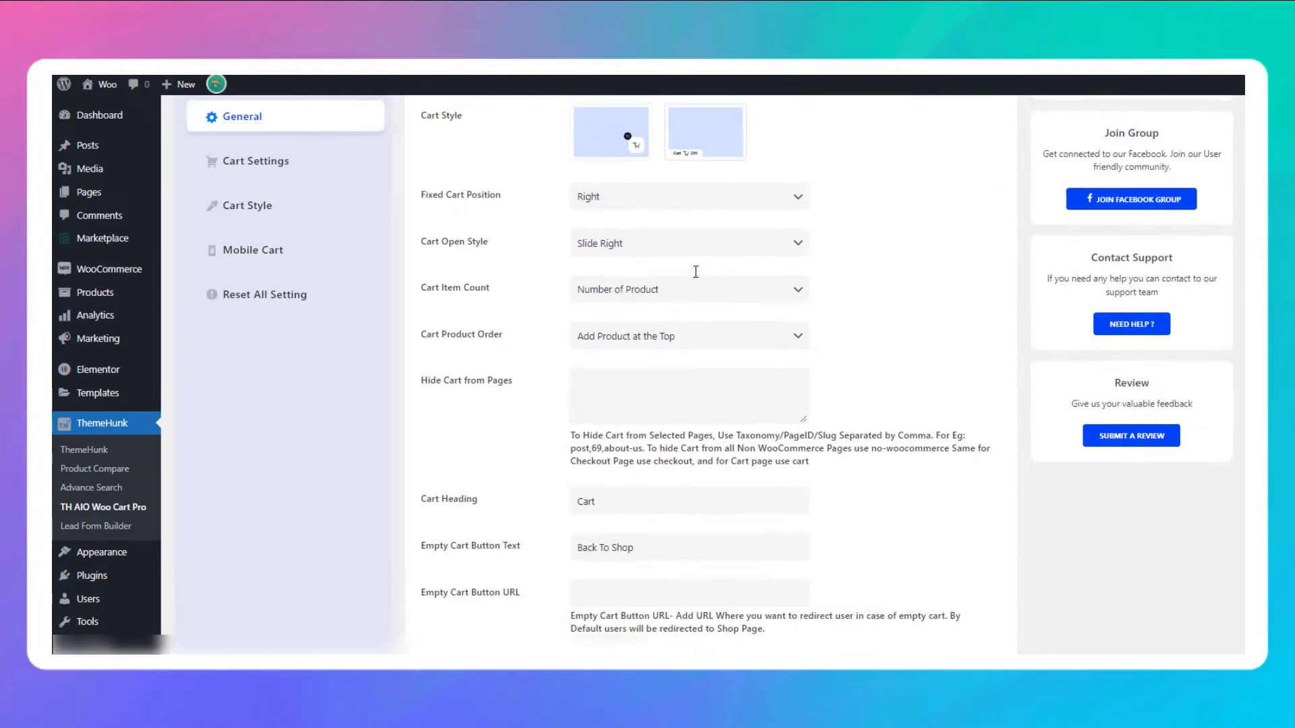
{"action": "scroll", "coordinate": [745, 278], "scroll_direction": "up", "scroll_amount": 2}
{"action": "left_click", "coordinate": [627, 229]}
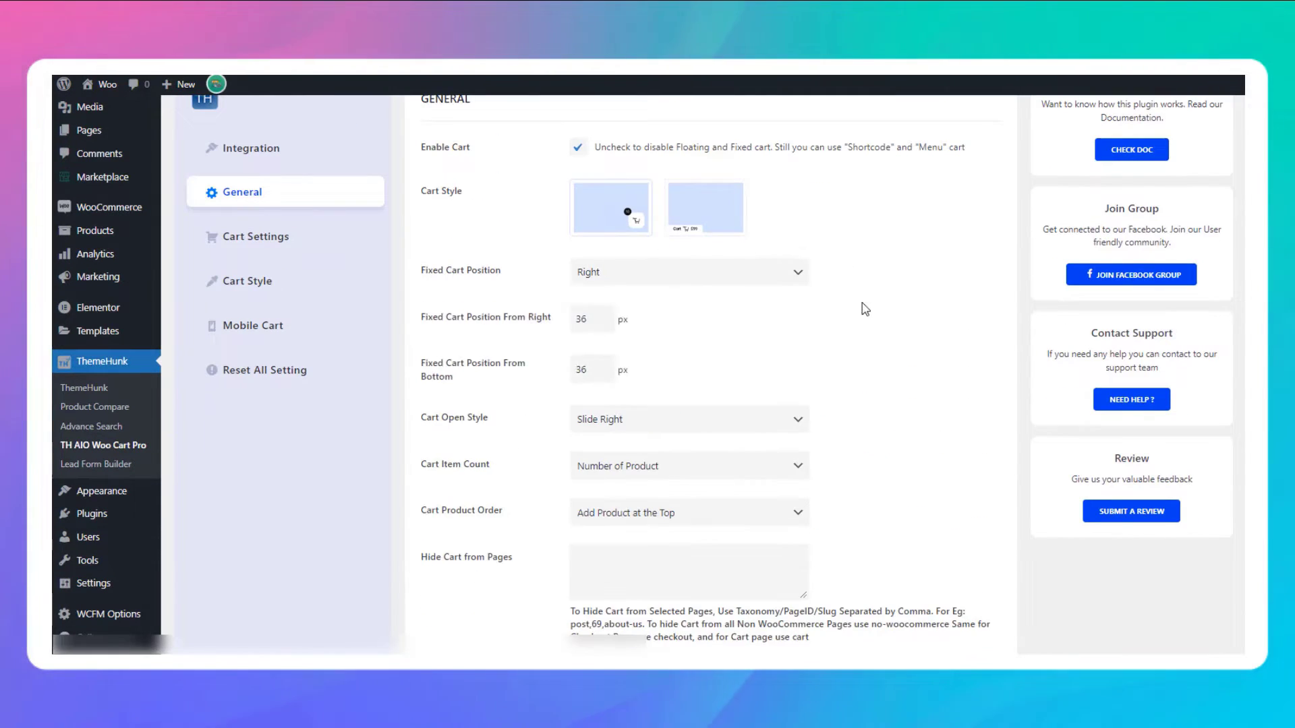
{"action": "scroll", "coordinate": [830, 382], "scroll_direction": "down", "scroll_amount": 3}
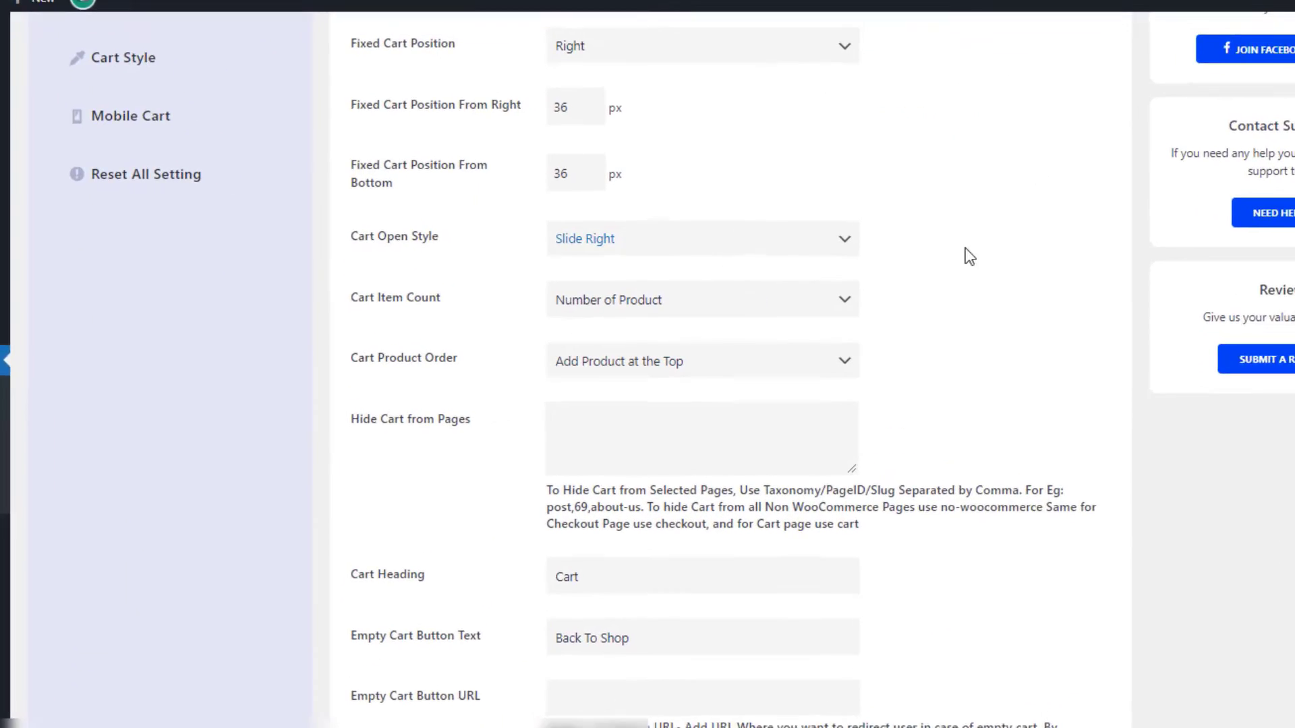
{"action": "scroll", "coordinate": [881, 338], "scroll_direction": "down", "scroll_amount": 2}
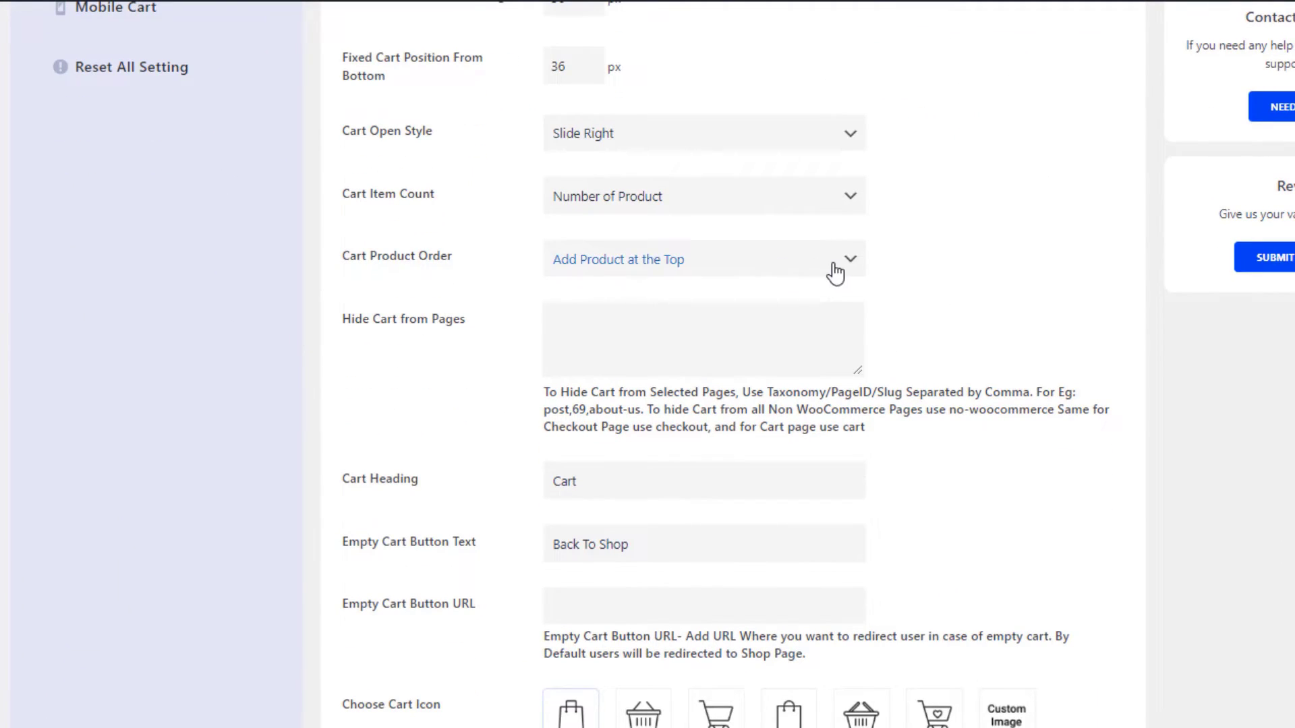
{"action": "left_click", "coordinate": [836, 273]}
{"action": "left_click", "coordinate": [836, 273]}
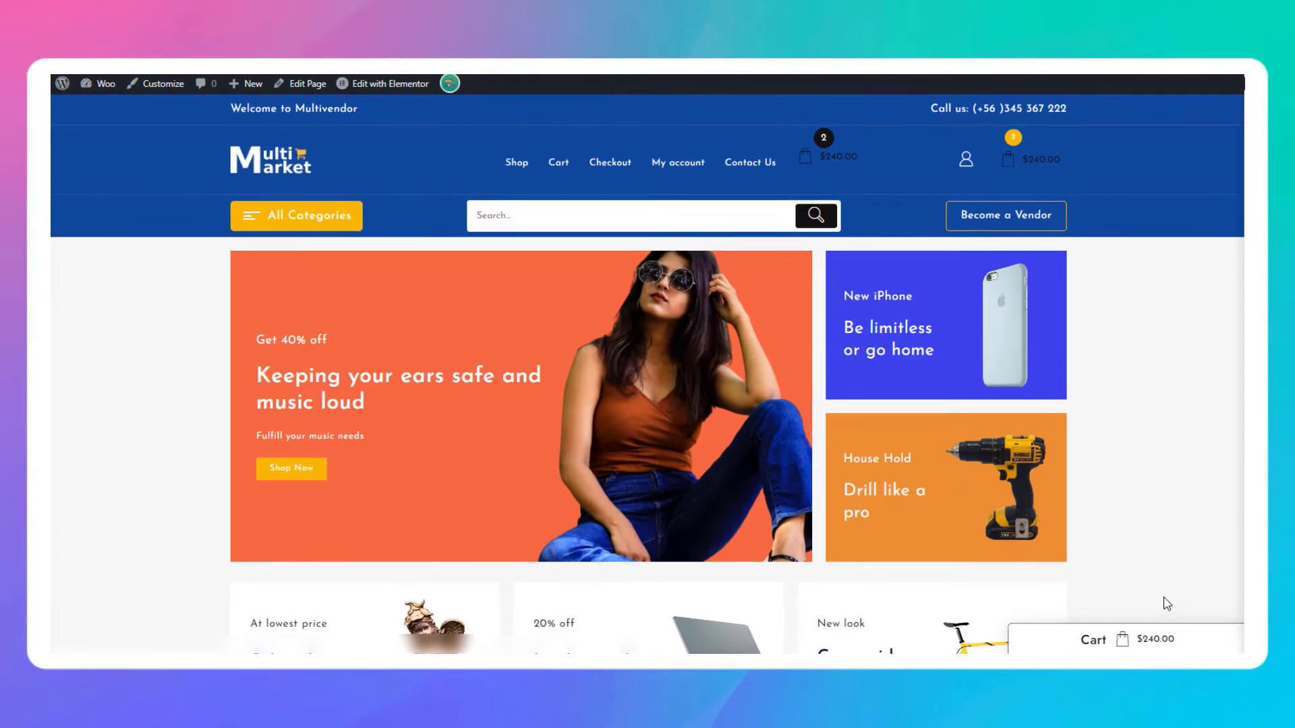
{"action": "scroll", "coordinate": [1035, 376], "scroll_direction": "down", "scroll_amount": 15}
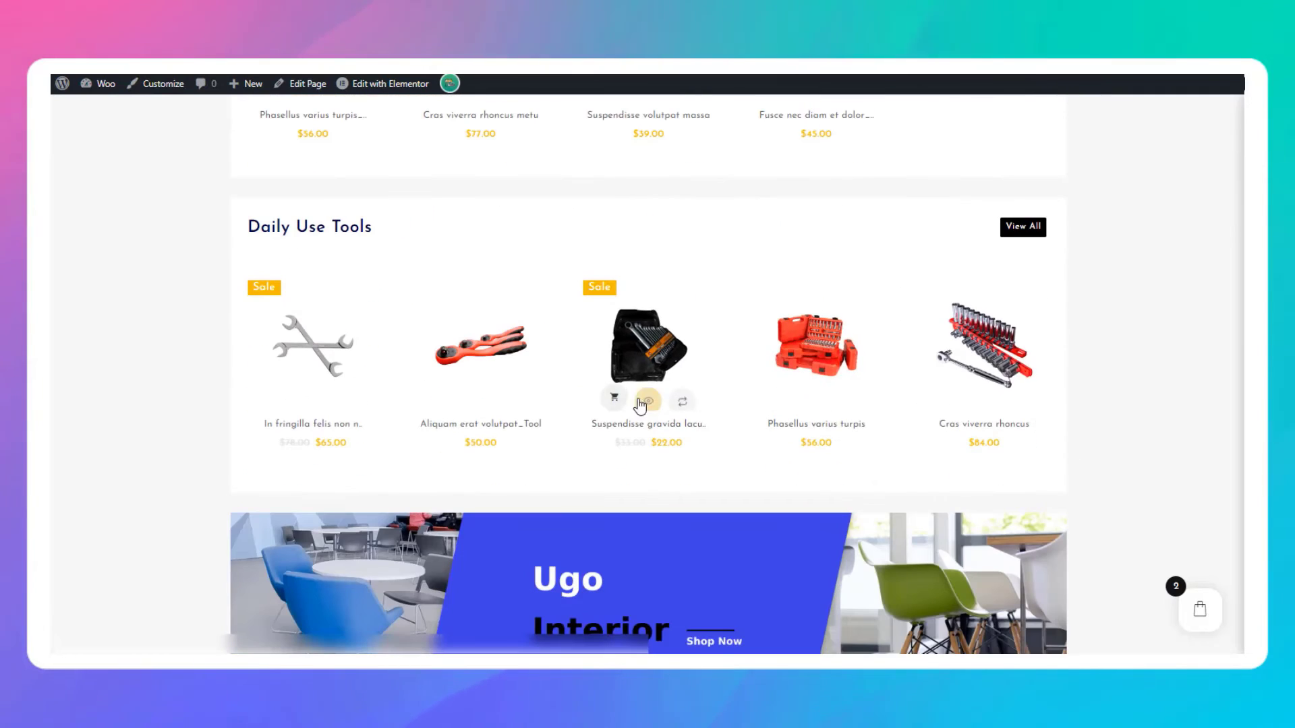
- Add the black tool bag to the cart on the storefront and review the cart panel
{"action": "left_click", "coordinate": [616, 398]}
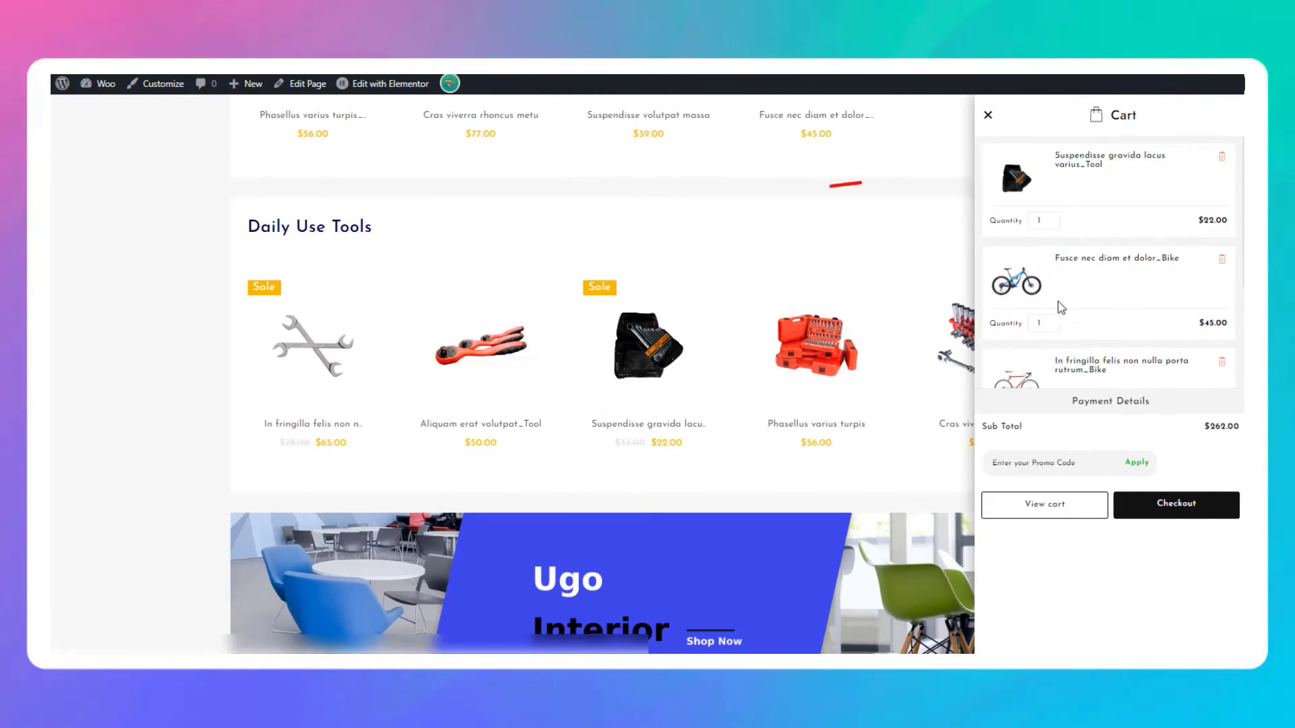
{"action": "left_click", "coordinate": [987, 116]}
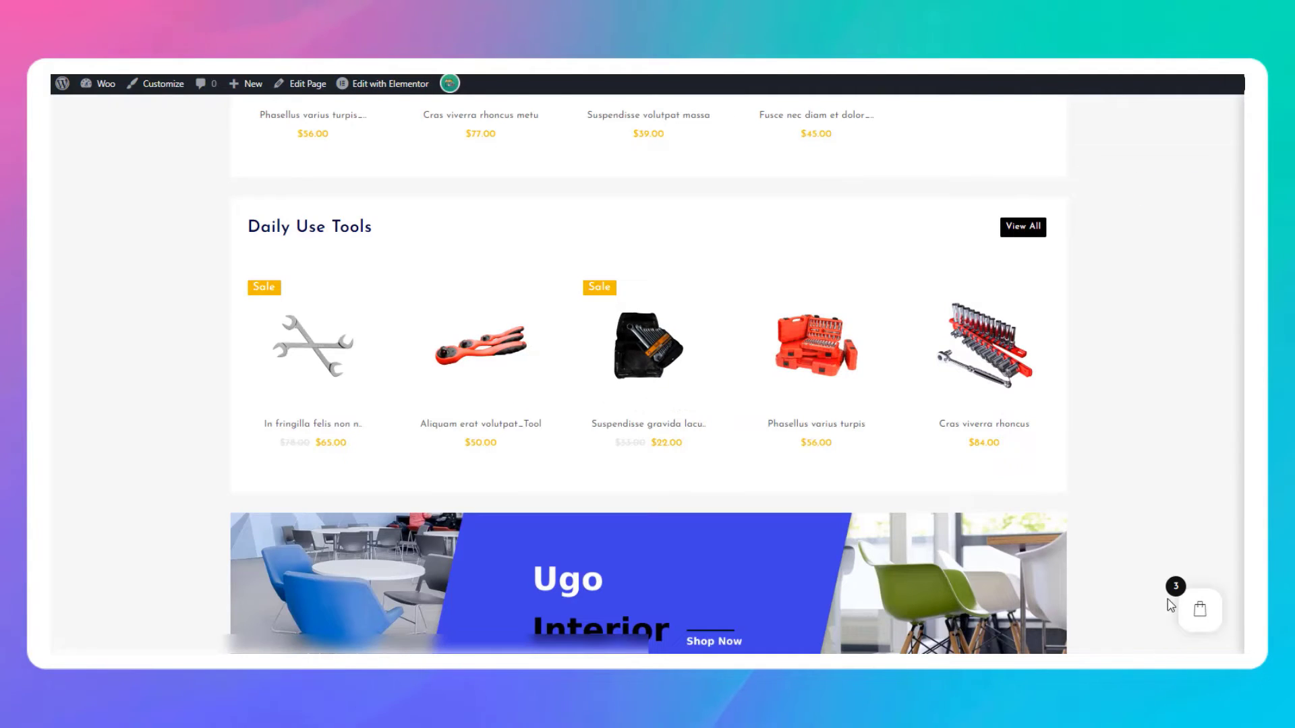
{"action": "left_click", "coordinate": [1198, 608]}
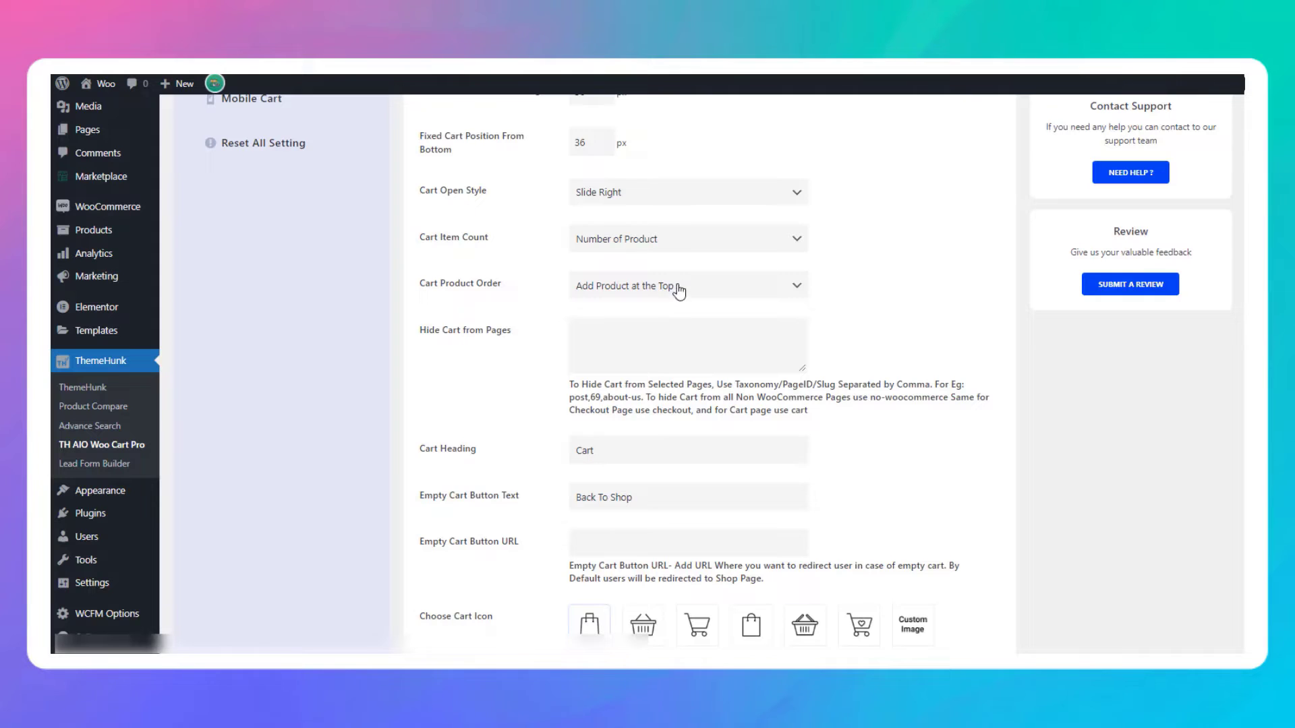
- Set Cart Product Order to Add Product at the Bottom and save the General settings
{"action": "left_click", "coordinate": [679, 289]}
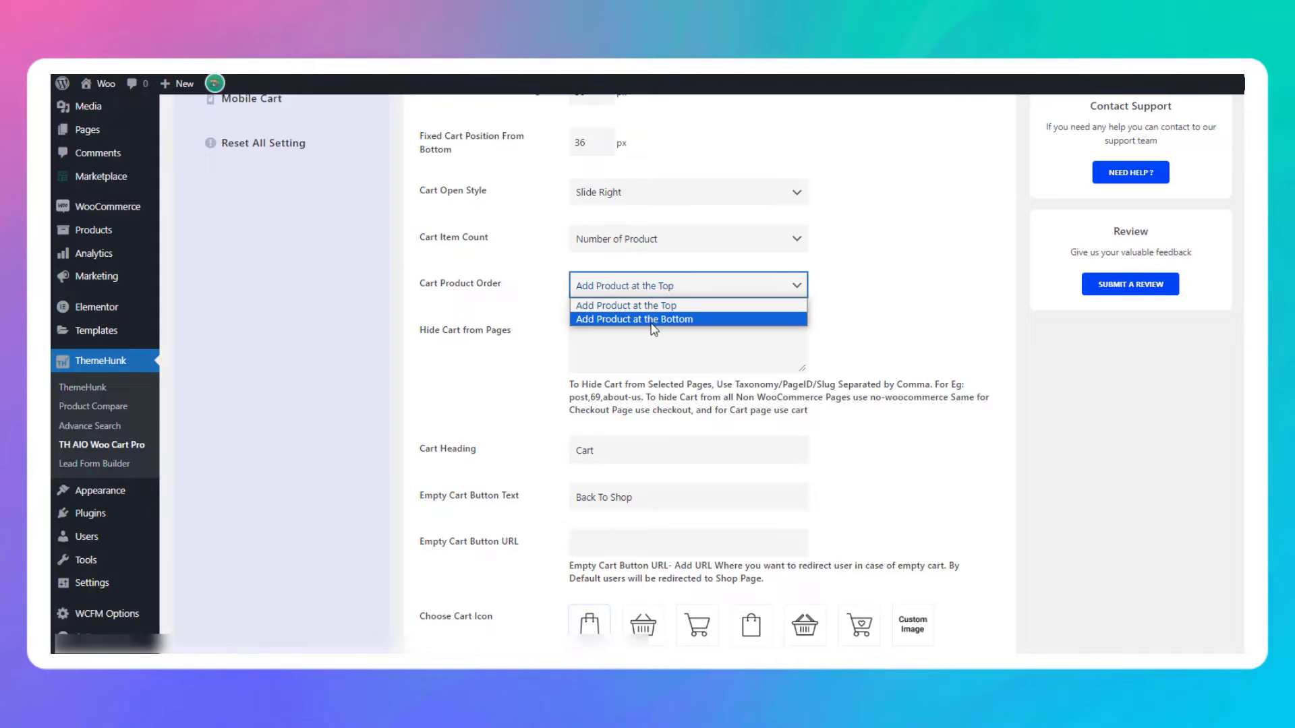
{"action": "left_click", "coordinate": [655, 324]}
{"action": "scroll", "coordinate": [665, 404], "scroll_direction": "down", "scroll_amount": 5}
{"action": "left_click", "coordinate": [470, 509]}
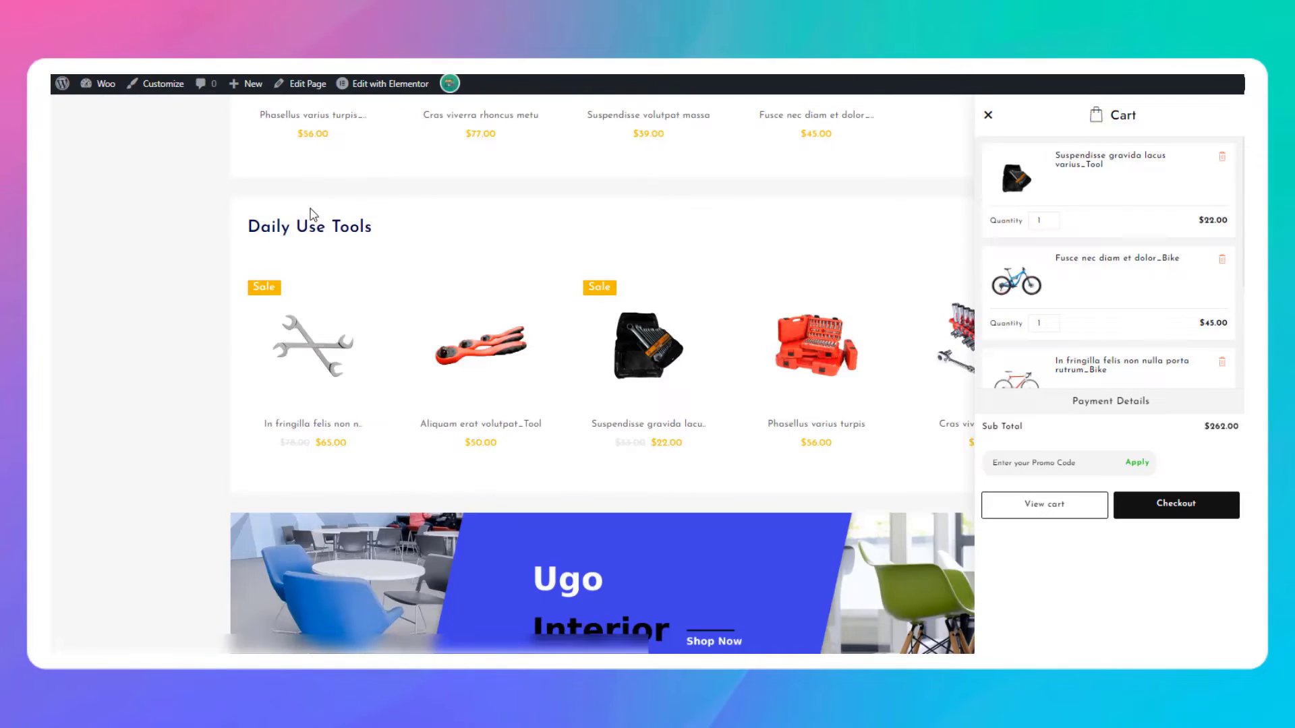
- Reload the storefront, remove the tool bag from the cart, and add it back so it lists last
{"action": "scroll", "coordinate": [290, 196], "scroll_direction": "up", "scroll_amount": 3}
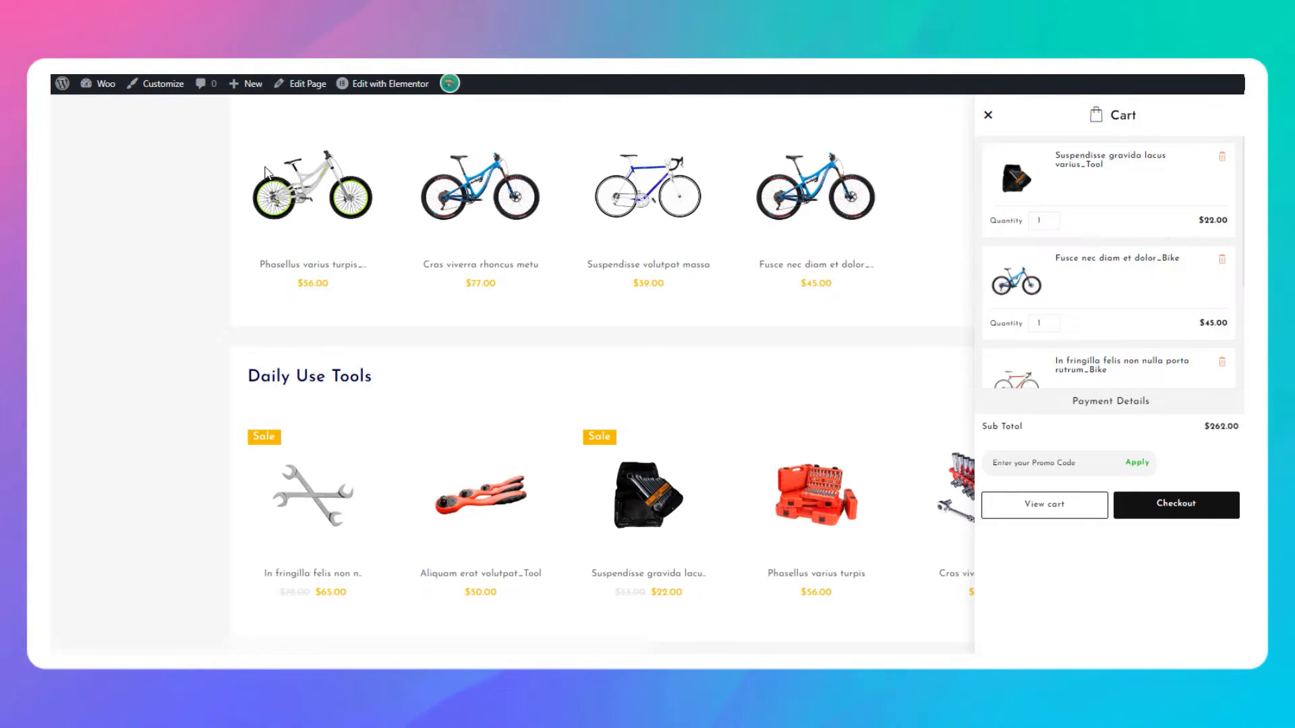
{"action": "scroll", "coordinate": [266, 173], "scroll_direction": "up", "scroll_amount": 15}
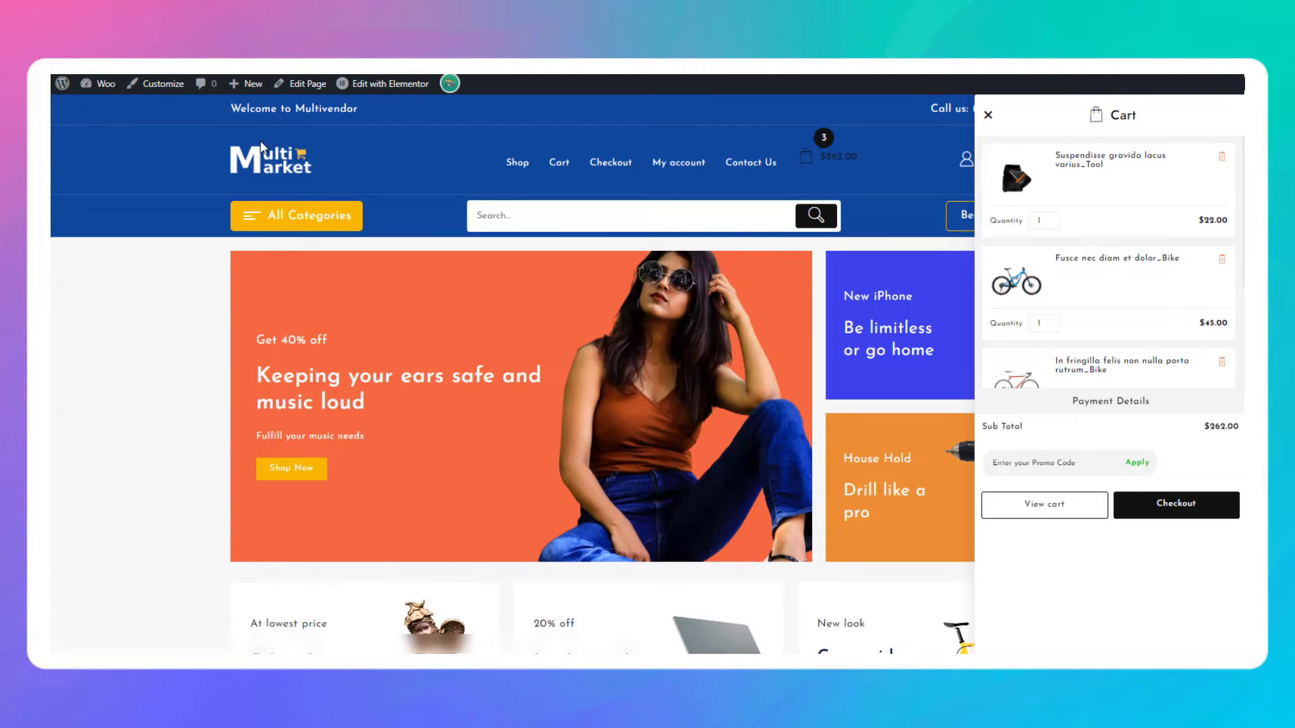
{"action": "left_click", "coordinate": [988, 115]}
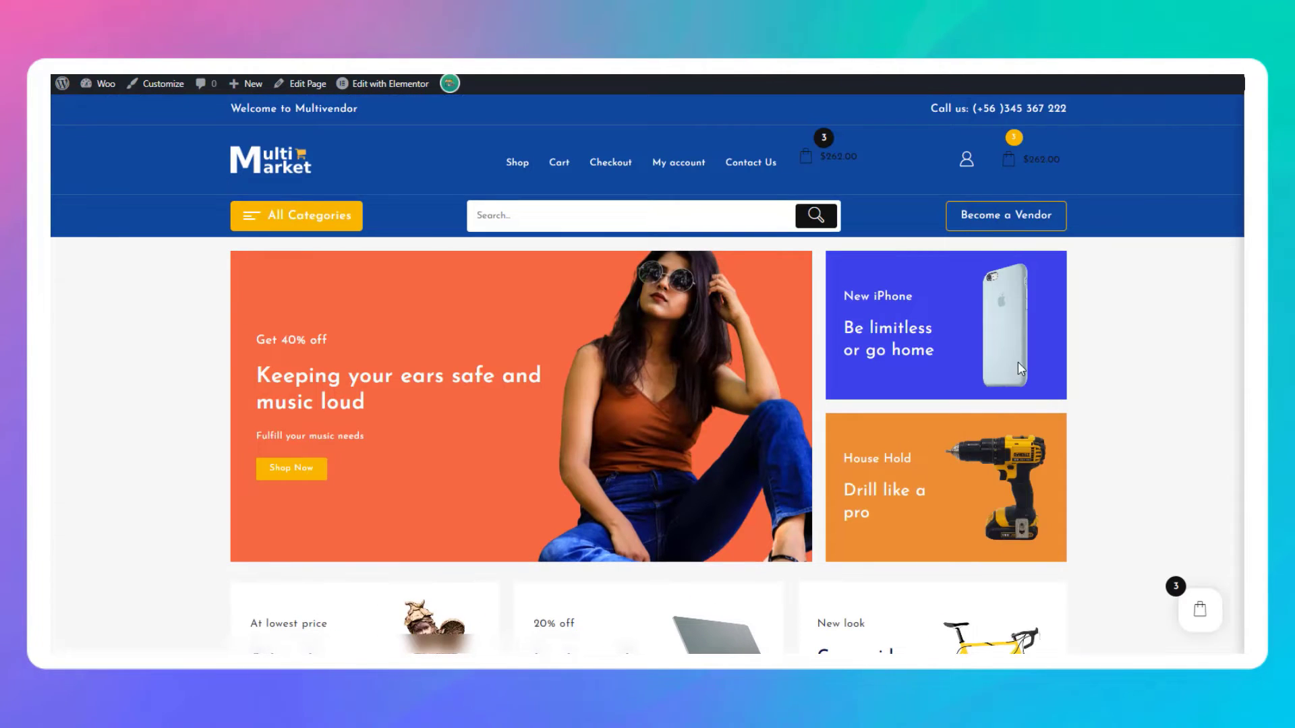
{"action": "left_click", "coordinate": [984, 437]}
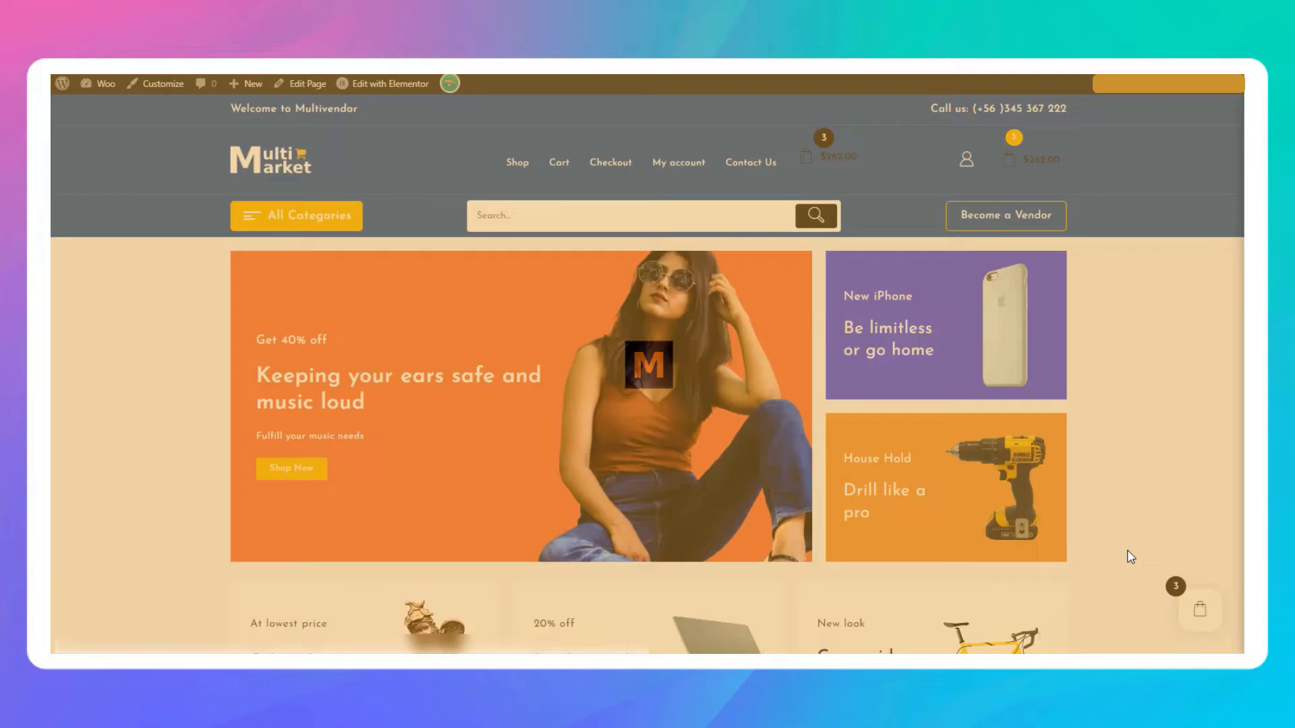
{"action": "scroll", "coordinate": [1129, 549], "scroll_direction": "down", "scroll_amount": 10}
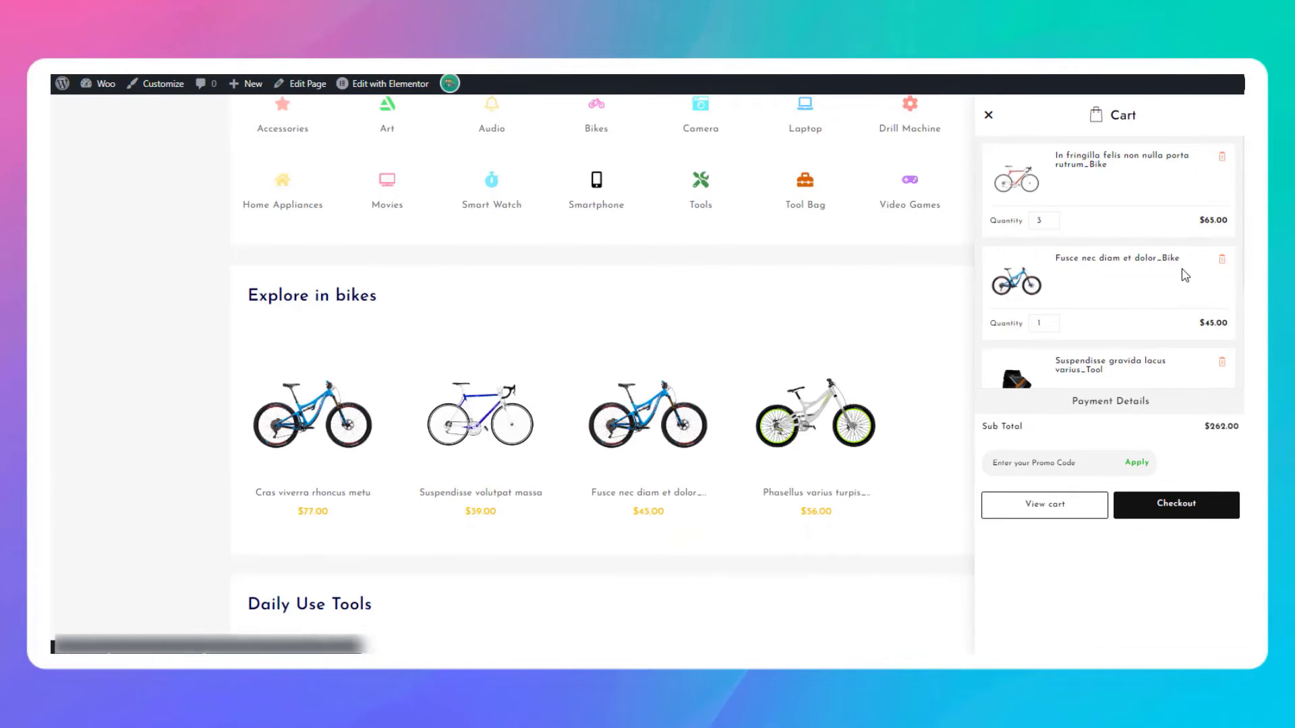
{"action": "left_click", "coordinate": [1222, 361]}
{"action": "scroll", "coordinate": [759, 374], "scroll_direction": "down", "scroll_amount": 3}
{"action": "left_click", "coordinate": [446, 549]}
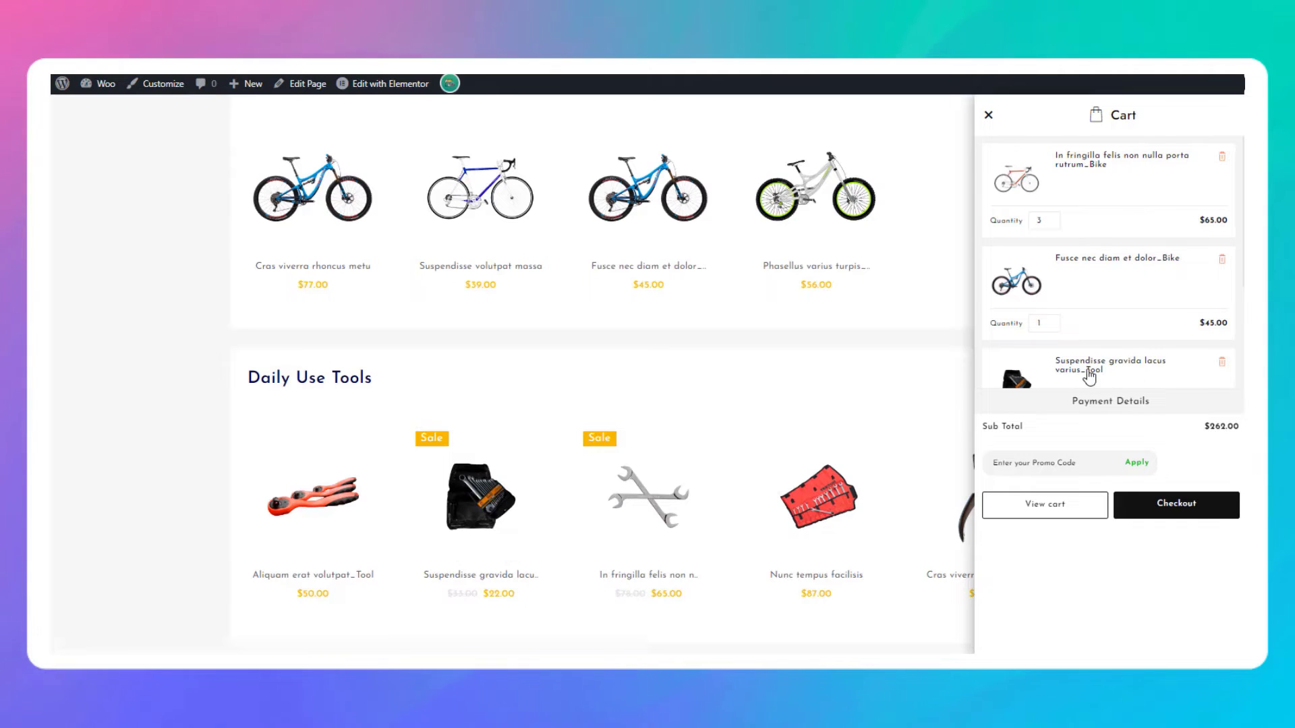
{"action": "left_click", "coordinate": [948, 342]}
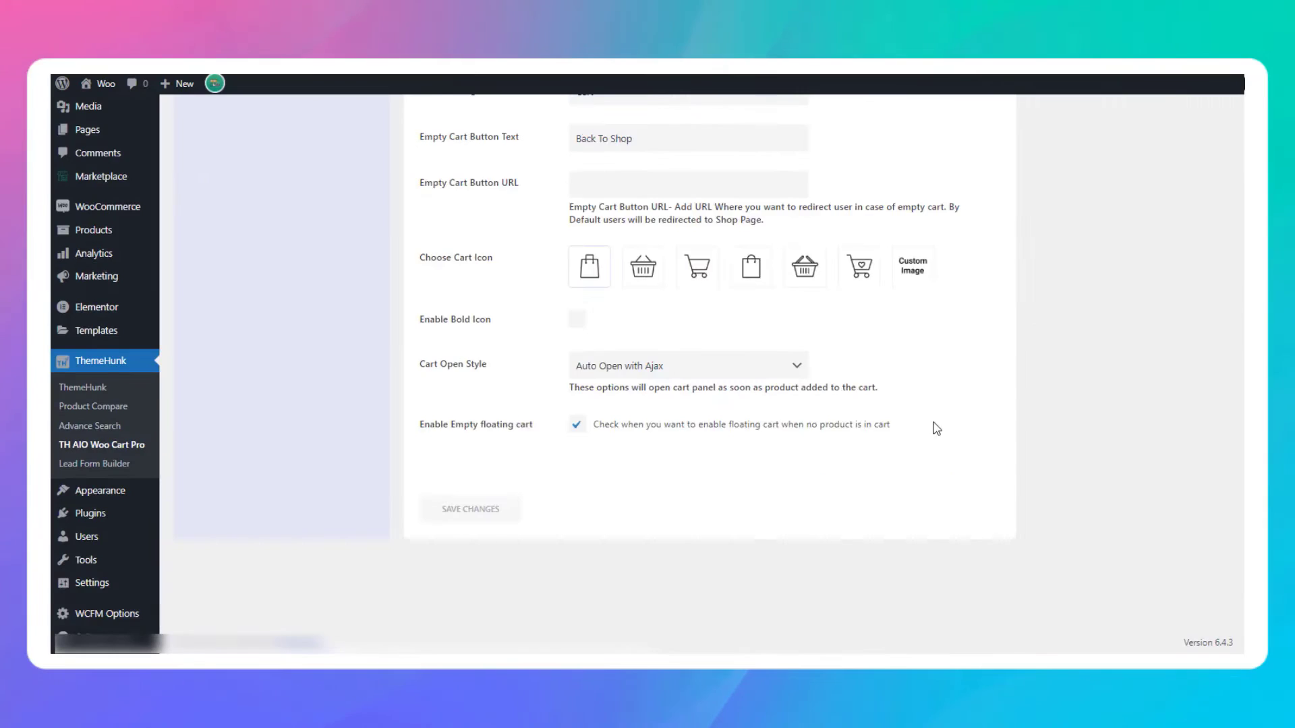
- Save the General settings, then open the Cart Settings Product List options
{"action": "scroll", "coordinate": [939, 396], "scroll_direction": "up", "scroll_amount": 8}
{"action": "scroll", "coordinate": [946, 400], "scroll_direction": "down", "scroll_amount": 2}
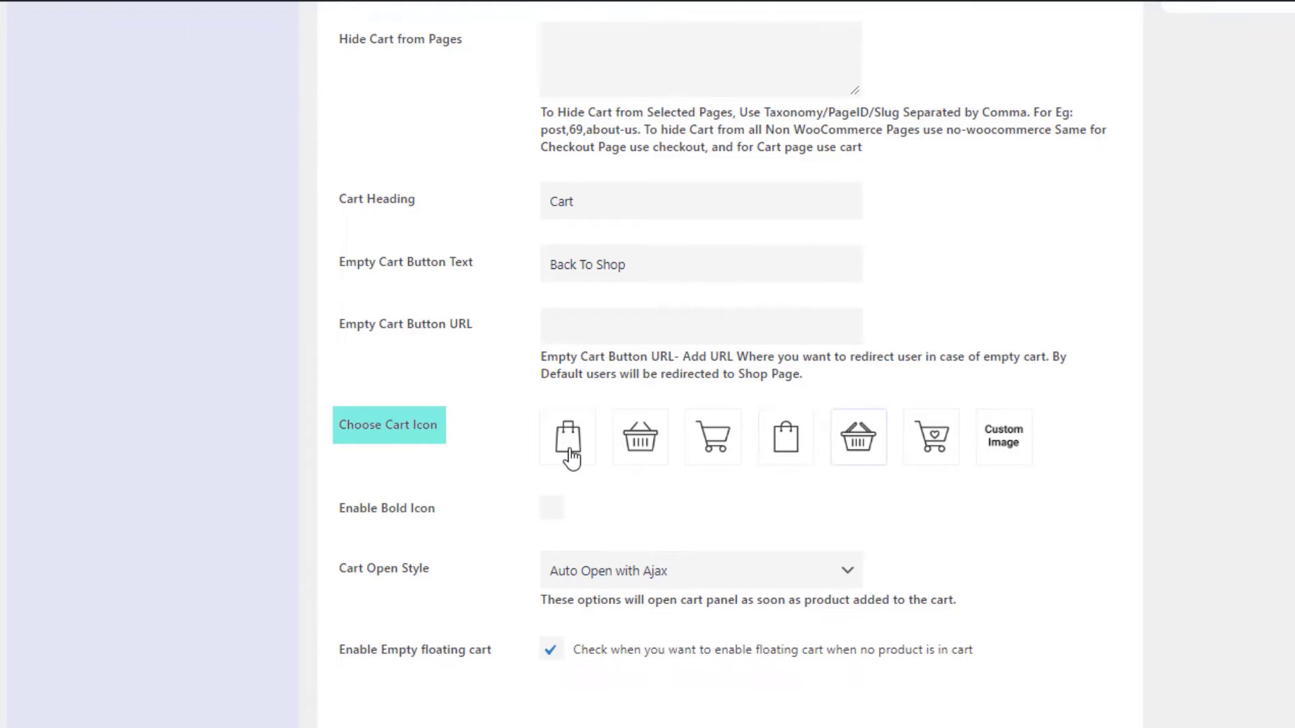
{"action": "scroll", "coordinate": [985, 477], "scroll_direction": "down", "scroll_amount": 2}
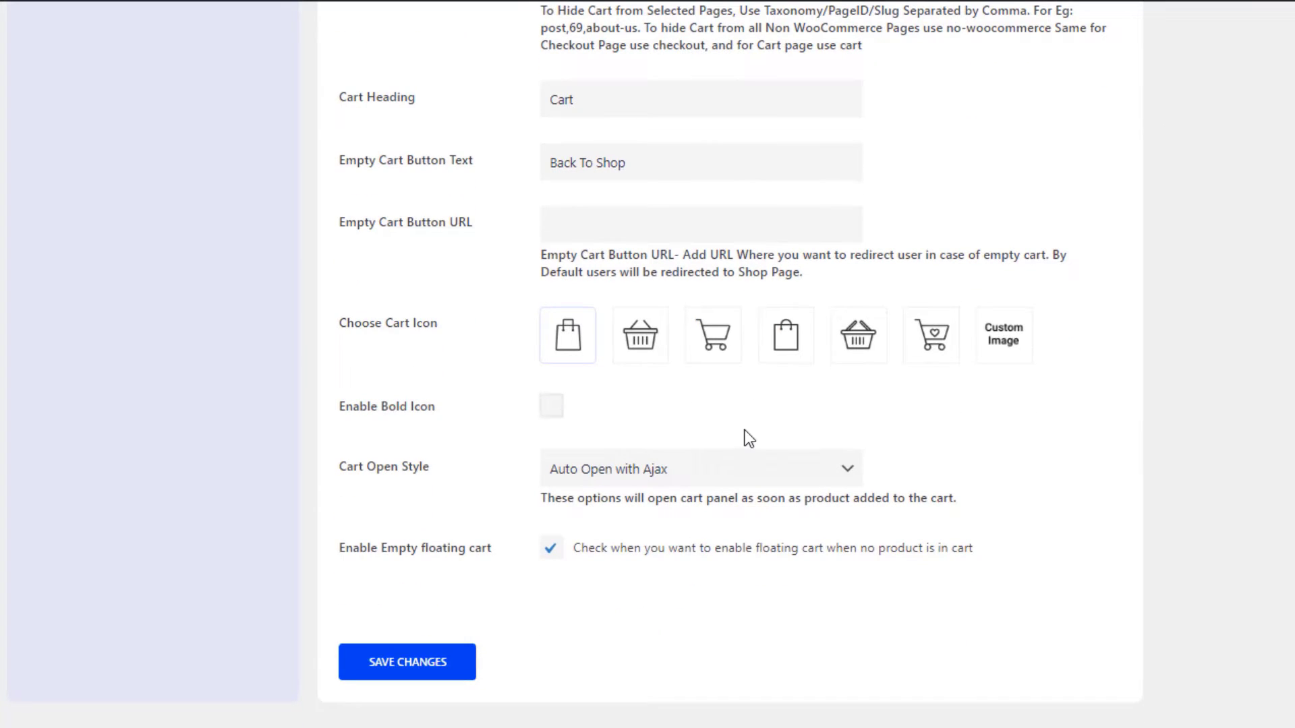
{"action": "left_click", "coordinate": [415, 662]}
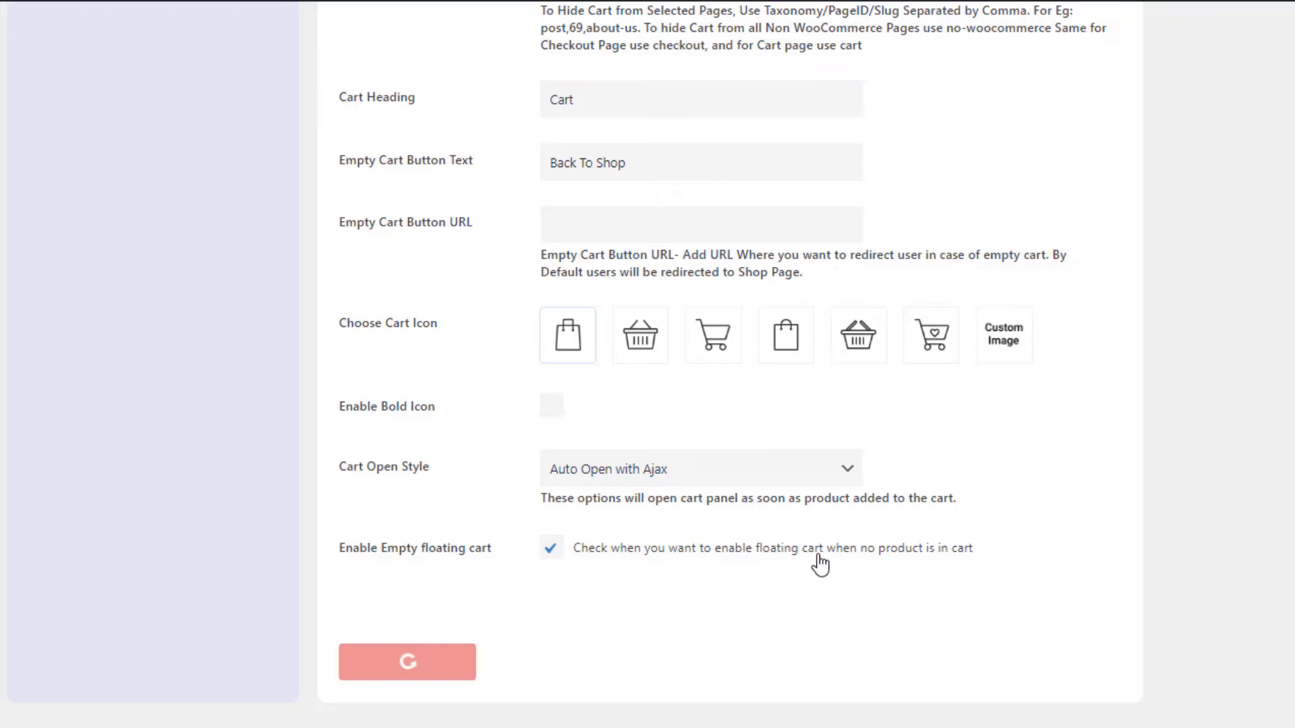
{"action": "left_click", "coordinate": [94, 297]}
{"action": "left_click", "coordinate": [60, 243]}
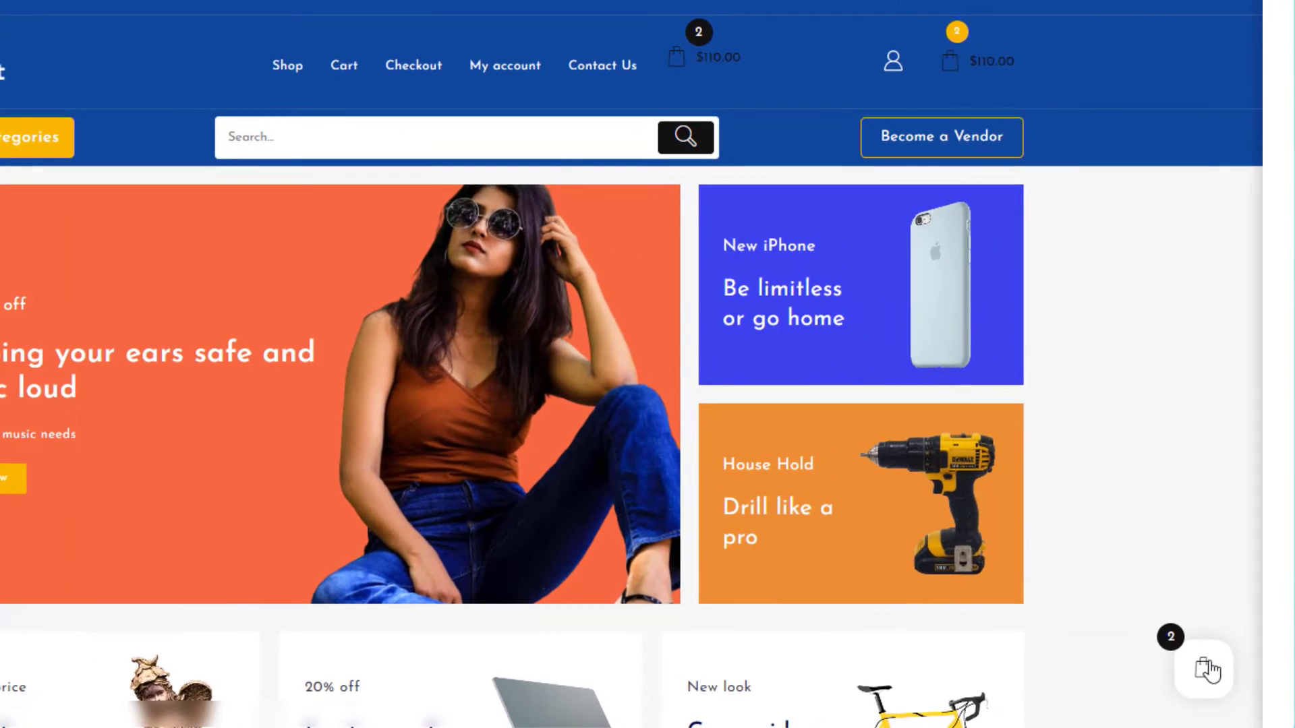
- Disable Product Quantity in the cart panel's Product List and save the Cart Settings
{"action": "left_click", "coordinate": [1209, 671]}
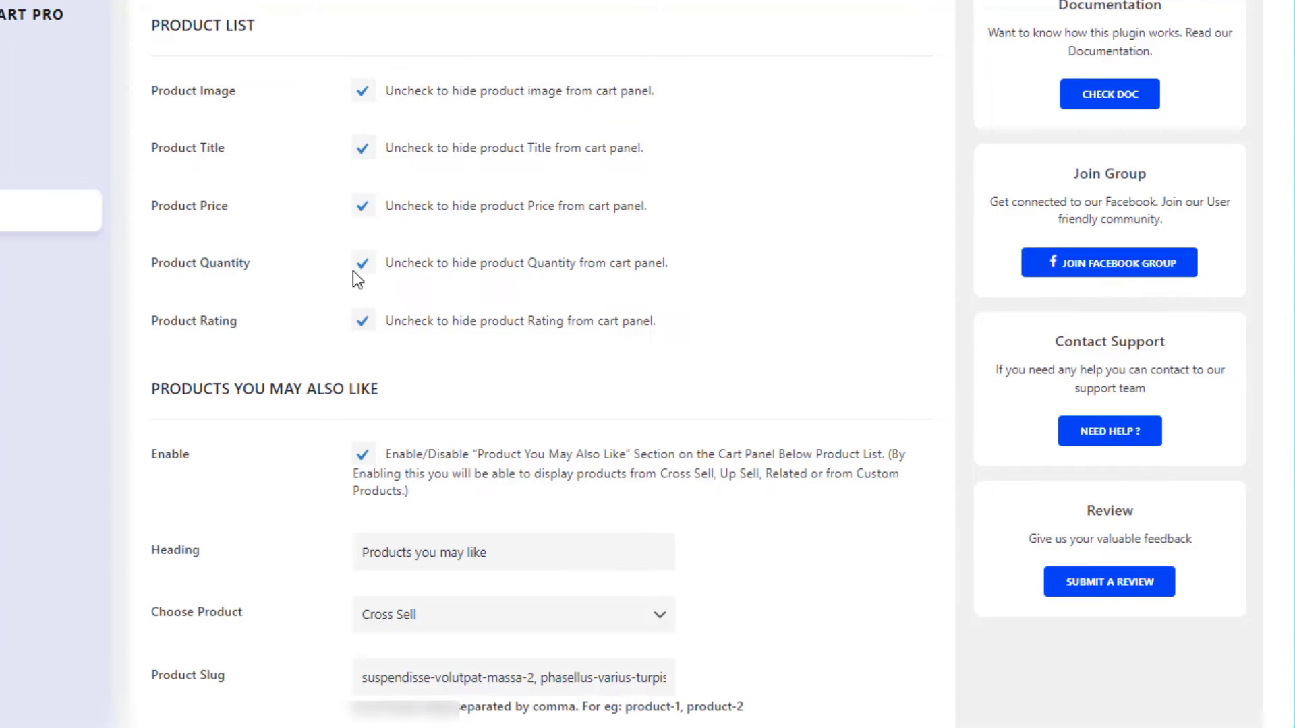
{"action": "left_click", "coordinate": [363, 263]}
{"action": "scroll", "coordinate": [547, 344], "scroll_direction": "down", "scroll_amount": 15}
{"action": "left_click", "coordinate": [243, 536]}
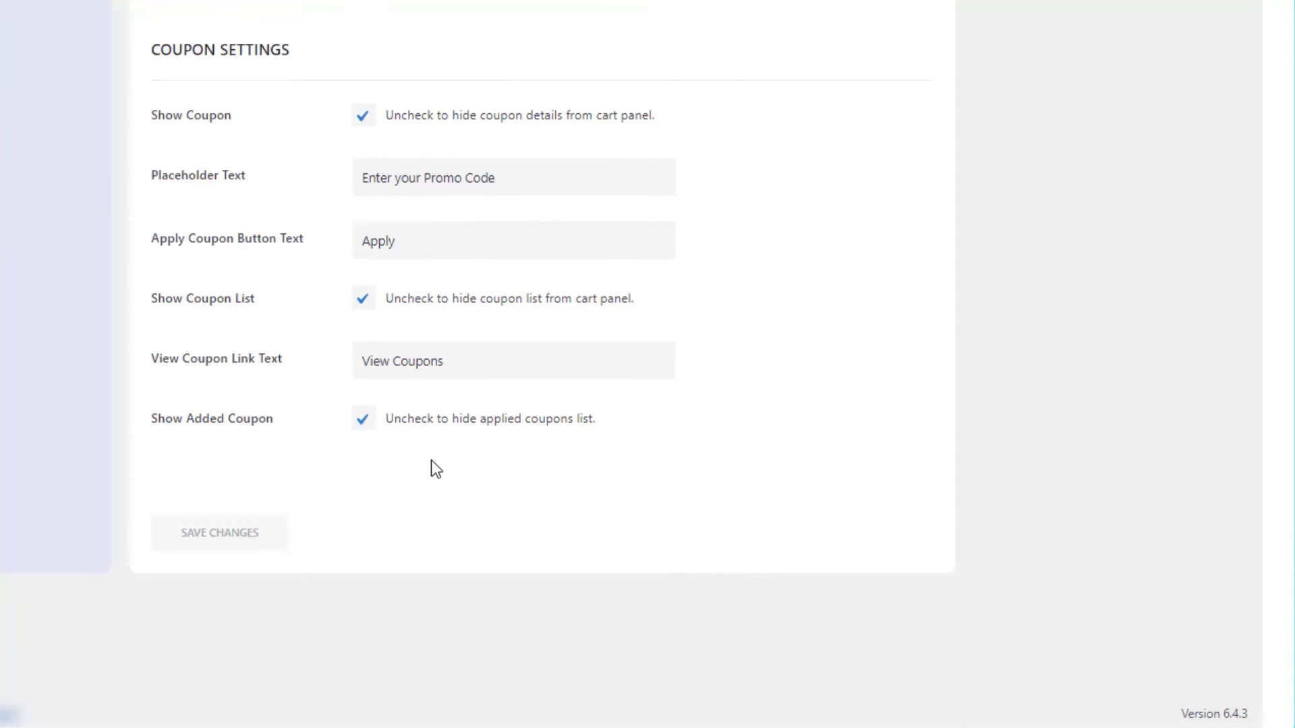
- Reopen the storefront cart panel to see the 'Products you may like' section
{"action": "scroll", "coordinate": [431, 460], "scroll_direction": "down", "scroll_amount": 5}
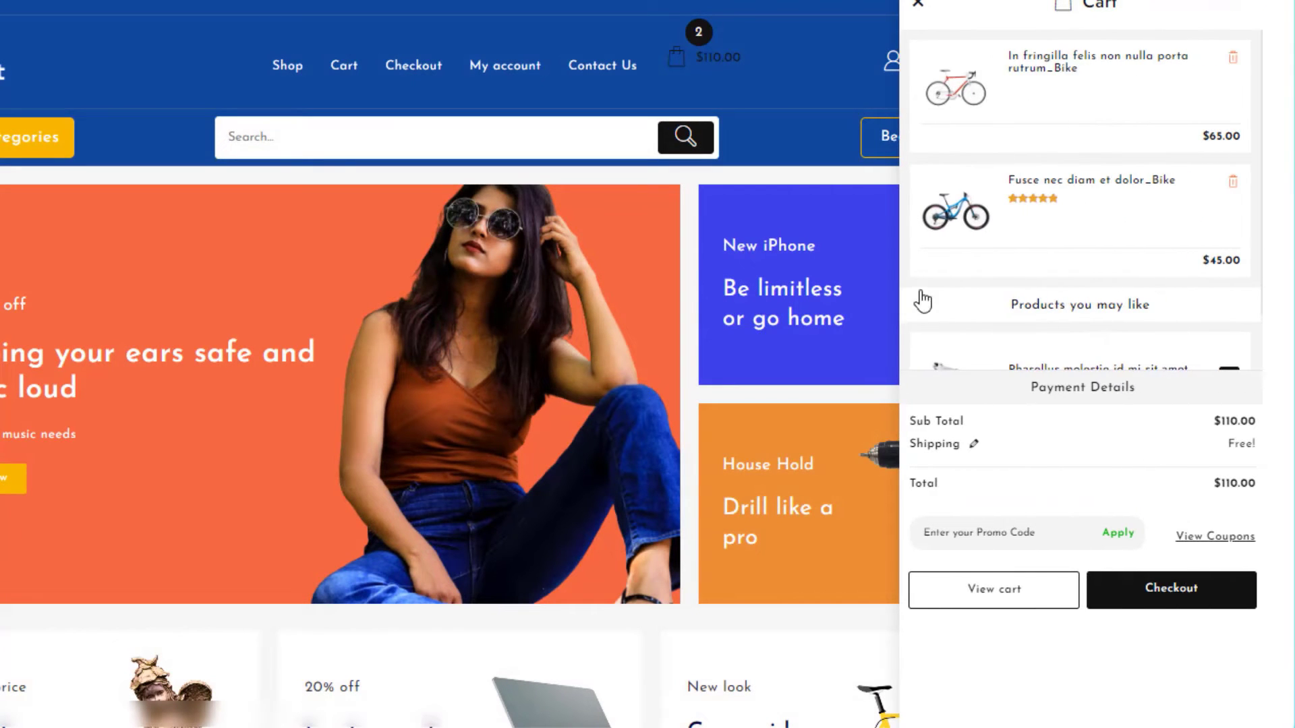
{"action": "left_click", "coordinate": [745, 119]}
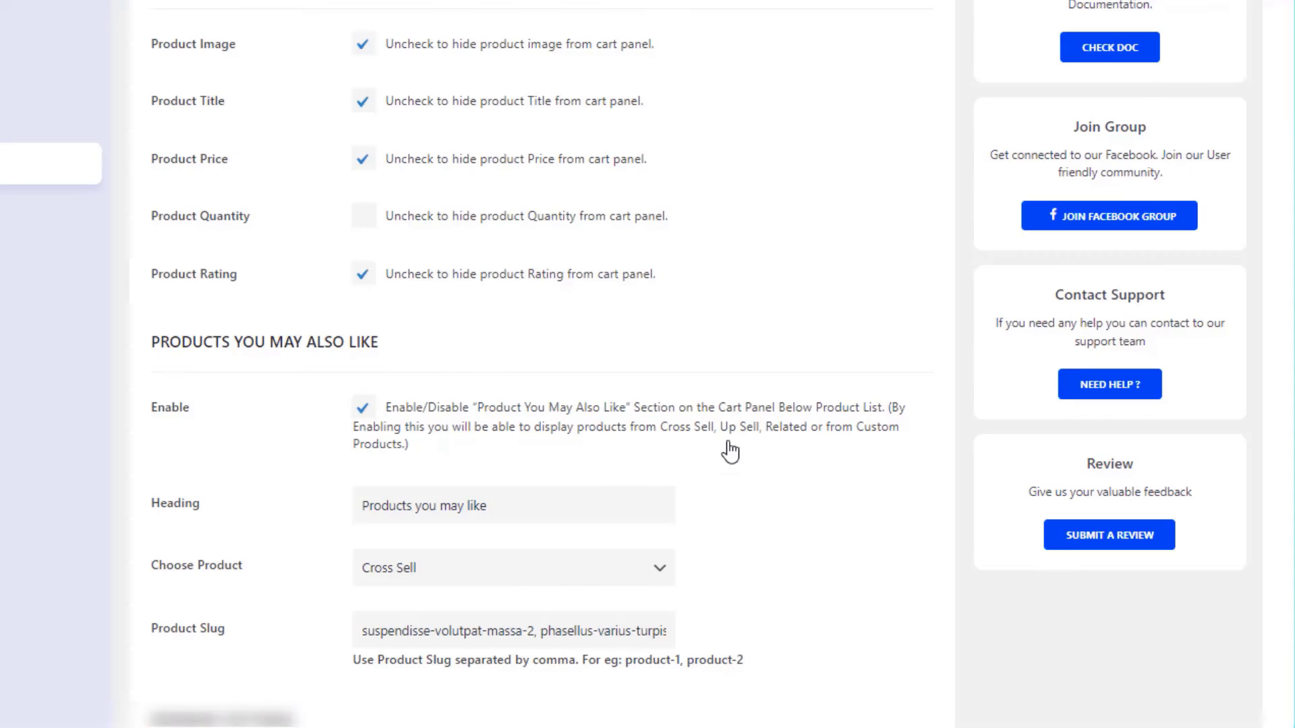
{"action": "scroll", "coordinate": [730, 452], "scroll_direction": "down", "scroll_amount": 3}
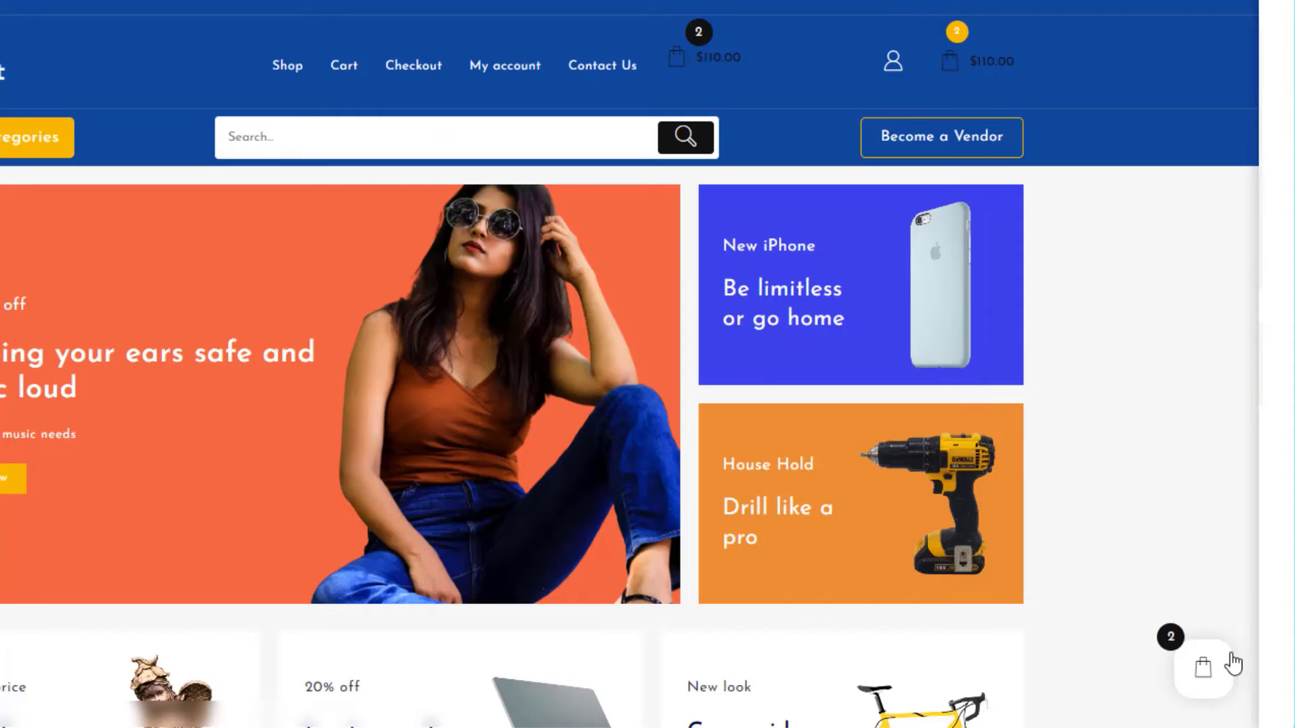
{"action": "left_click", "coordinate": [1232, 664]}
{"action": "scroll", "coordinate": [1139, 348], "scroll_direction": "down", "scroll_amount": 1}
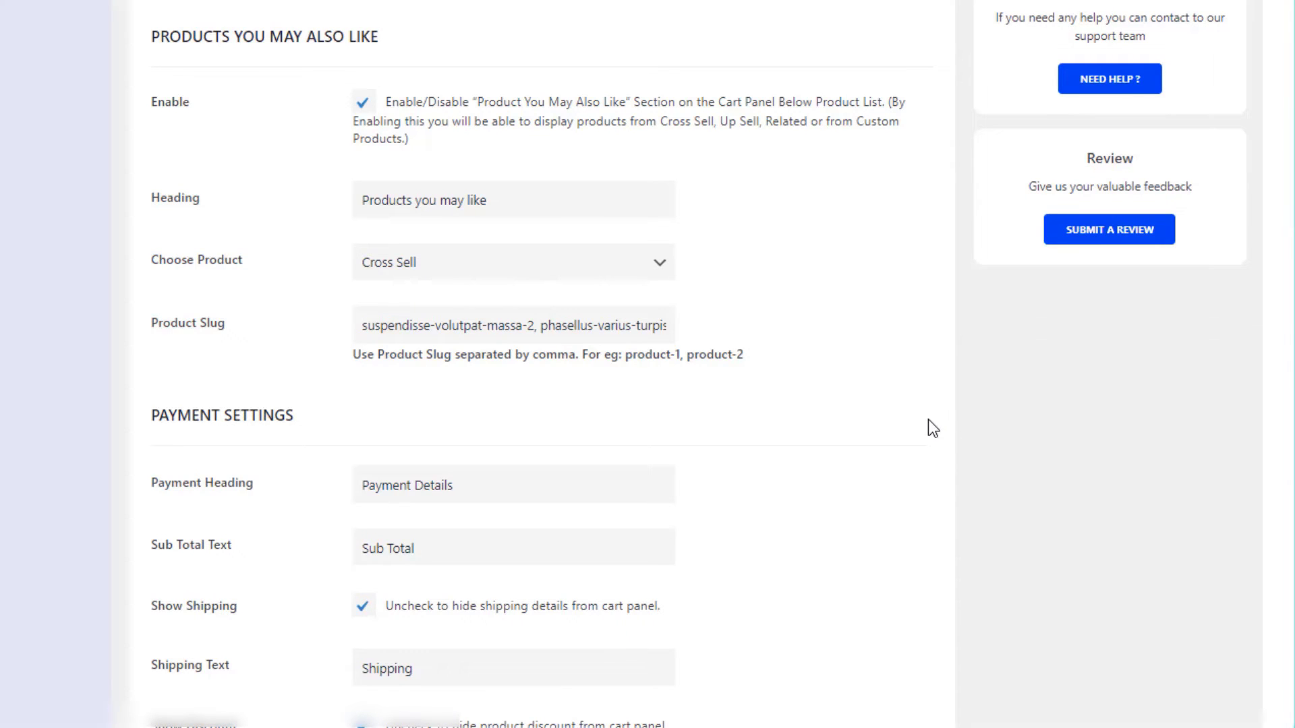
{"action": "scroll", "coordinate": [933, 429], "scroll_direction": "down", "scroll_amount": 5}
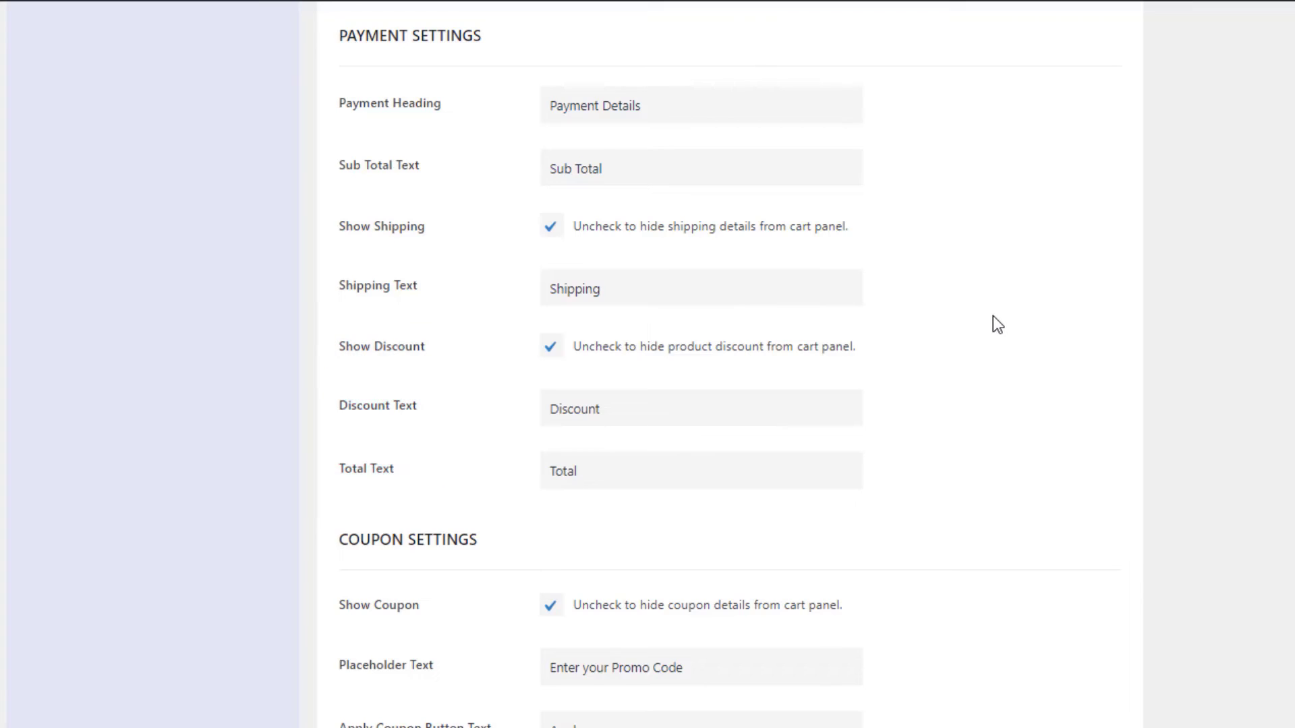
{"action": "scroll", "coordinate": [994, 317], "scroll_direction": "down", "scroll_amount": 6}
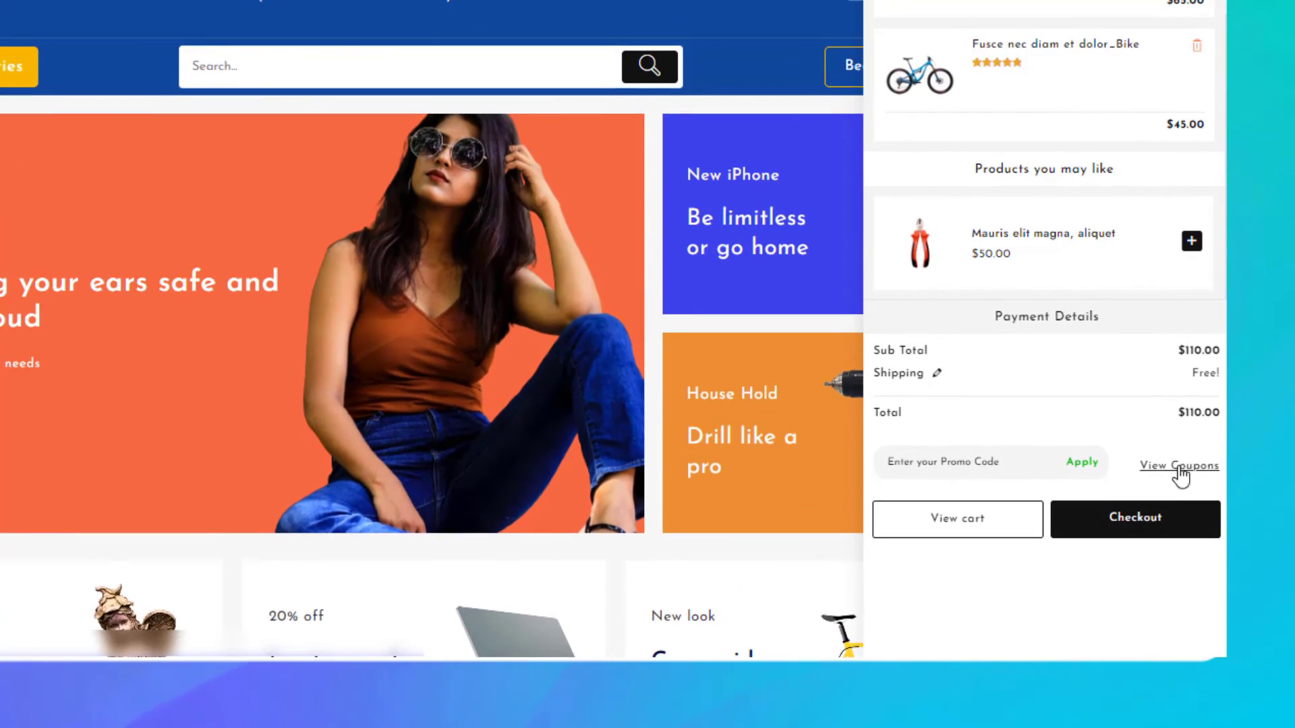
- Browse the cart's coupons, hide the coupon list and save, then re-enable Show Coupon List and save
{"action": "left_click", "coordinate": [1181, 476]}
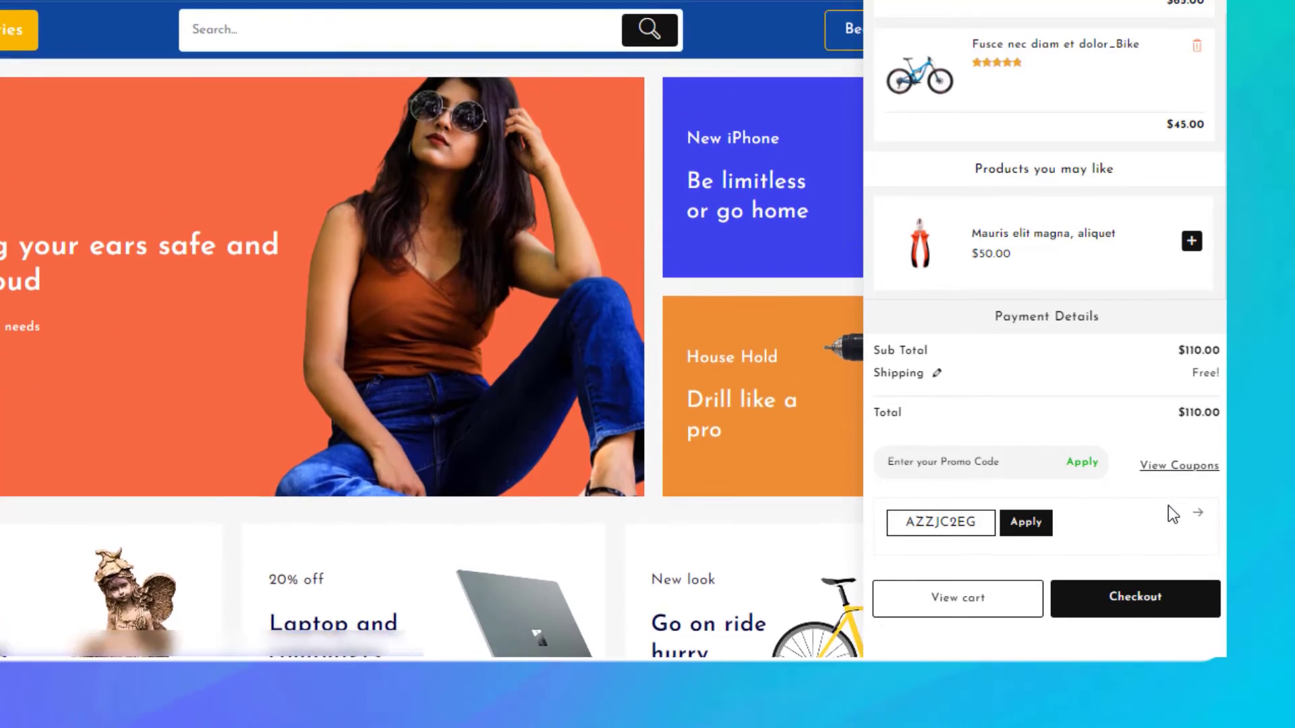
{"action": "left_click", "coordinate": [1195, 518]}
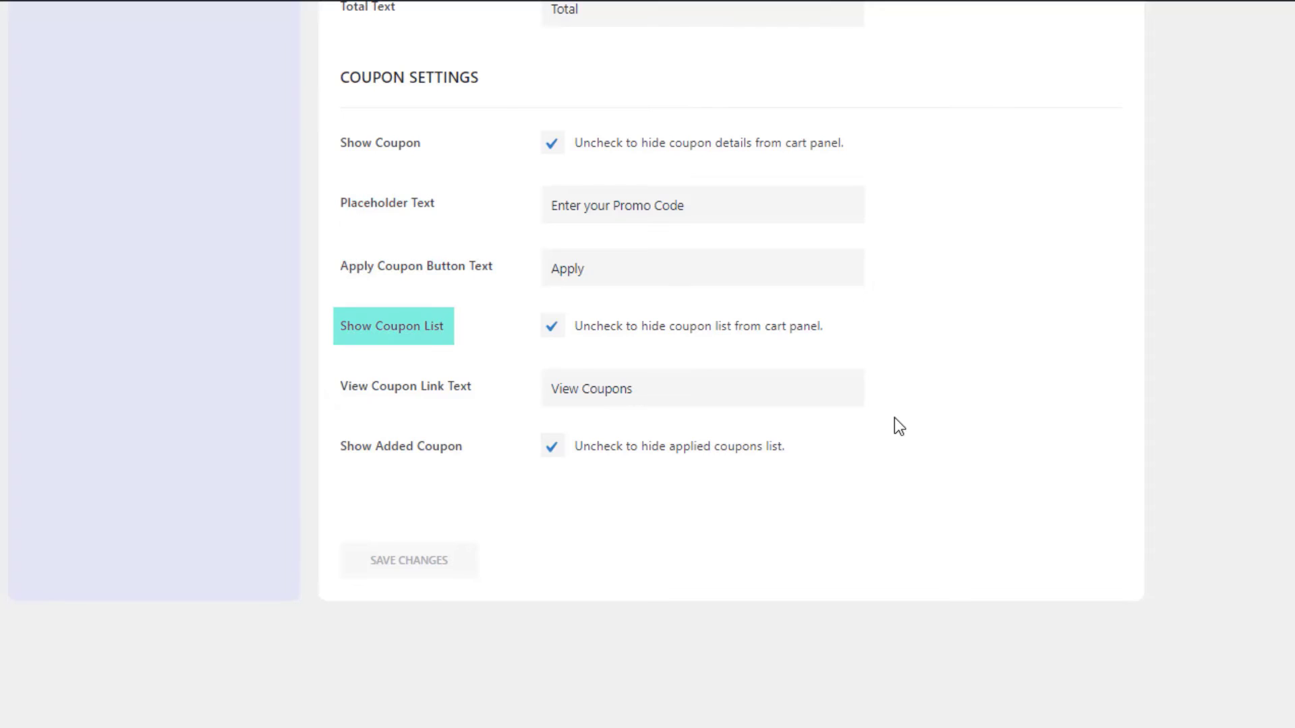
{"action": "left_click", "coordinate": [552, 329]}
{"action": "left_click", "coordinate": [414, 560]}
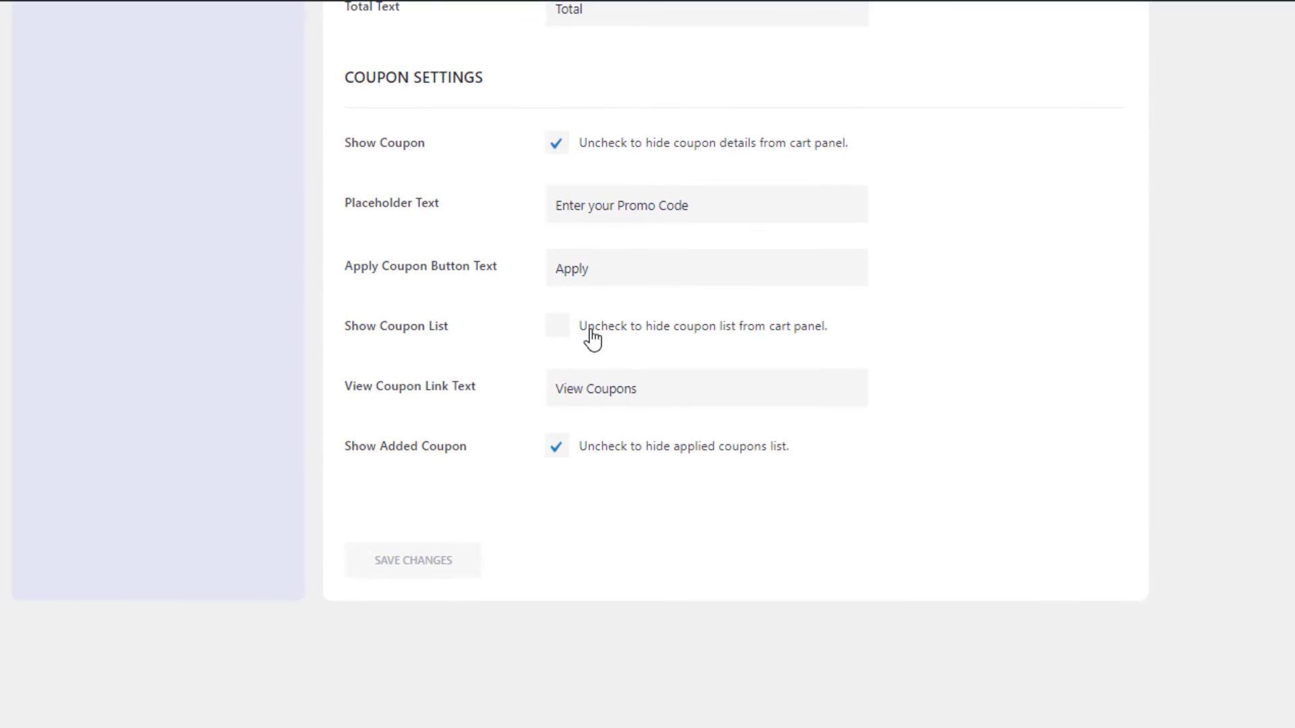
{"action": "left_click", "coordinate": [590, 330]}
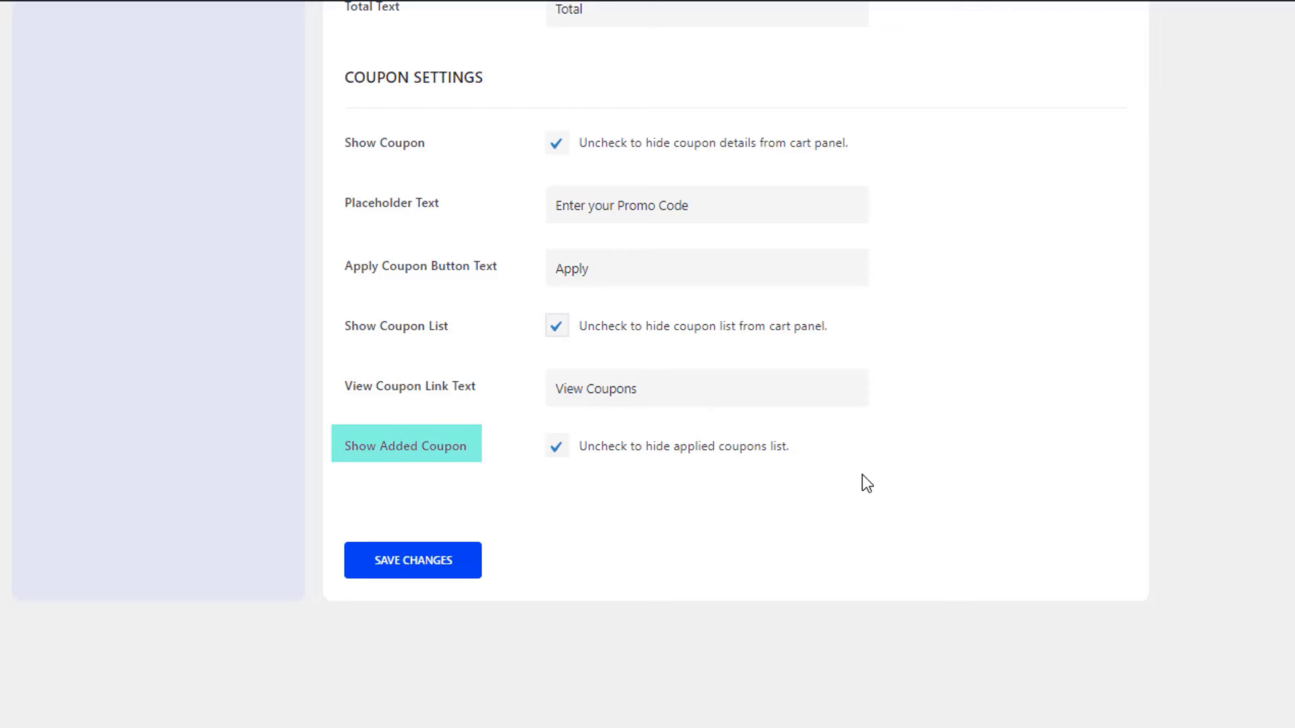
{"action": "left_click", "coordinate": [419, 558]}
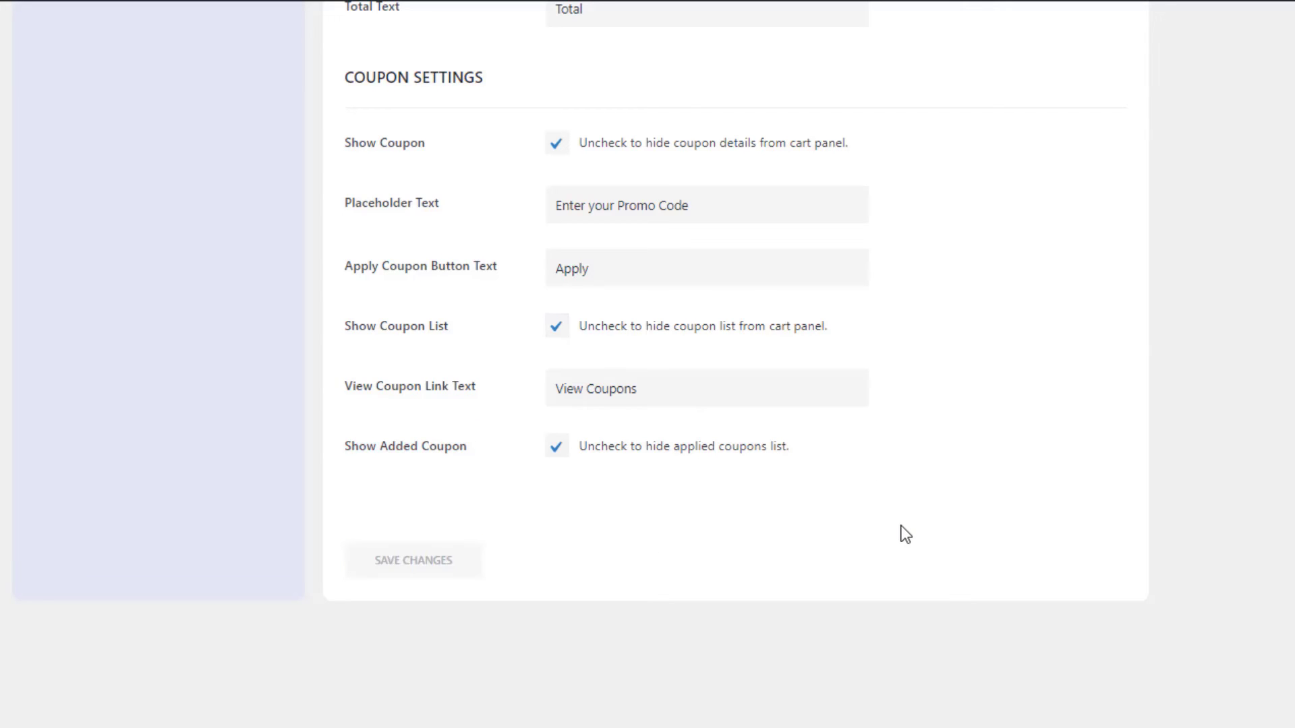
- On the Cart Style tab, set Success Text Color to white and save the changes
{"action": "scroll", "coordinate": [904, 531], "scroll_direction": "down", "scroll_amount": 5}
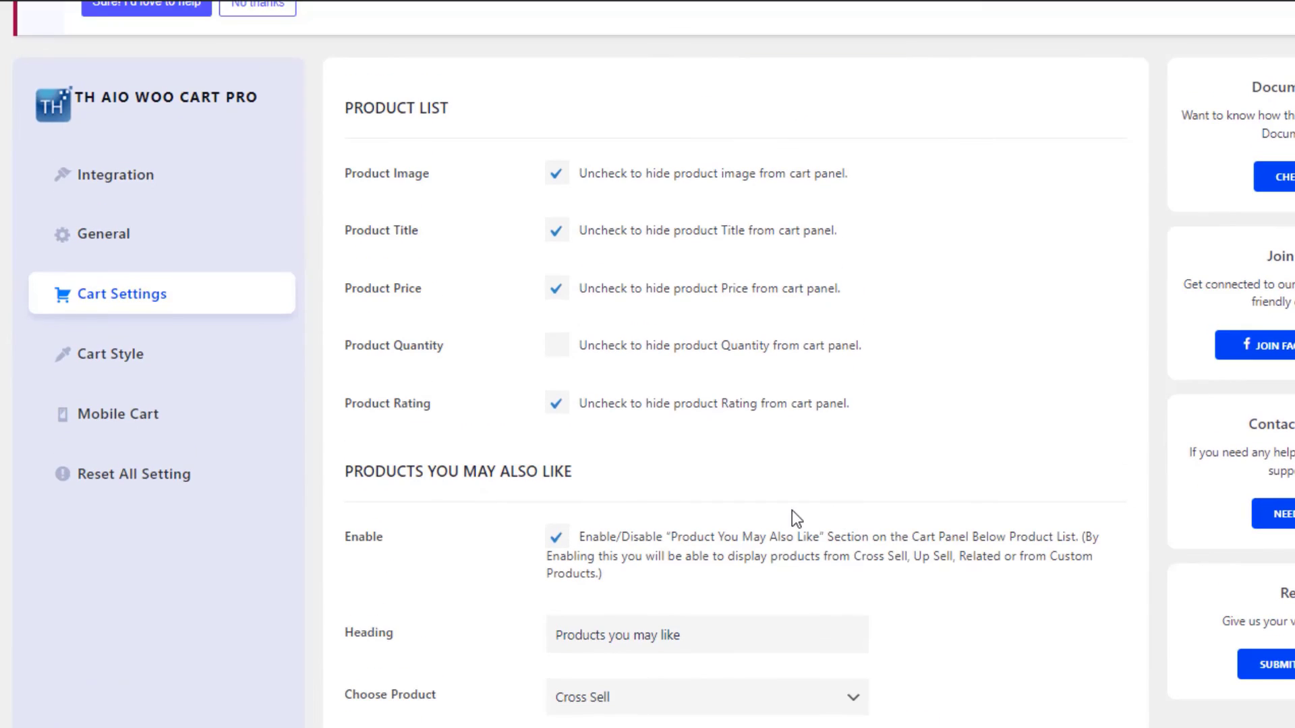
{"action": "left_click", "coordinate": [62, 362]}
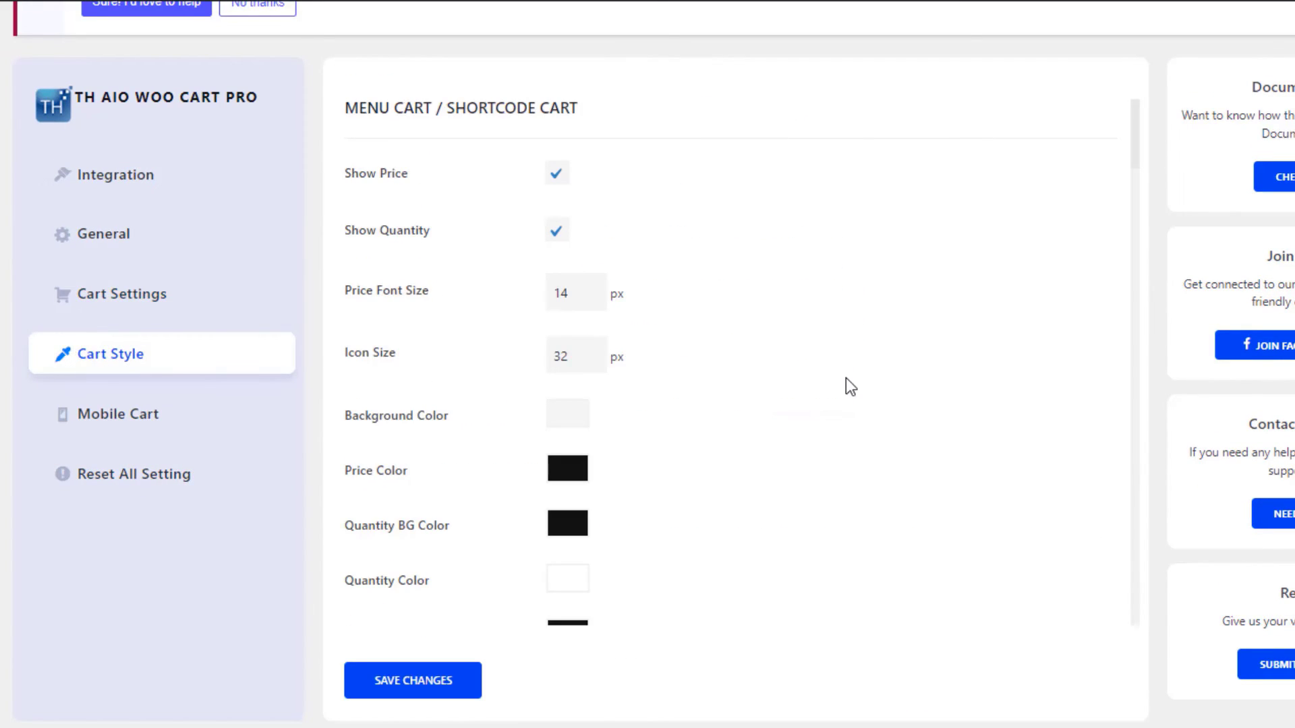
{"action": "scroll", "coordinate": [846, 378], "scroll_direction": "down", "scroll_amount": 15}
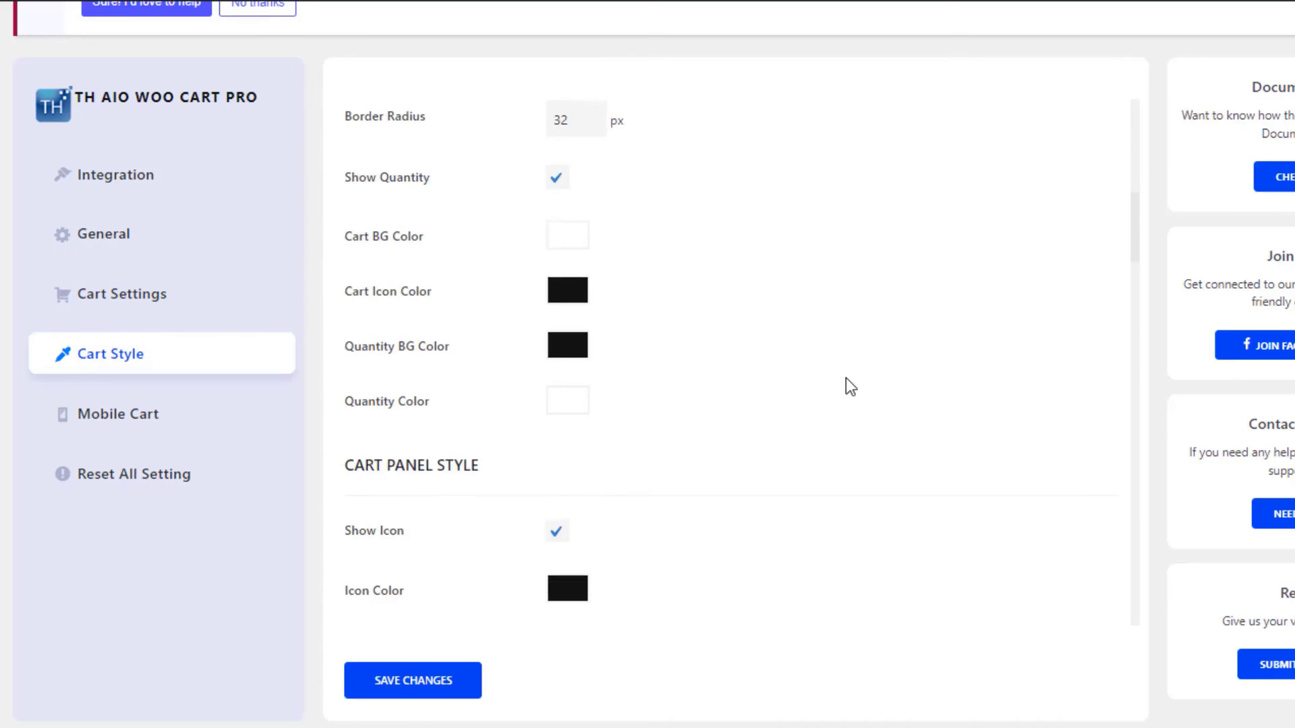
{"action": "scroll", "coordinate": [846, 379], "scroll_direction": "down", "scroll_amount": 15}
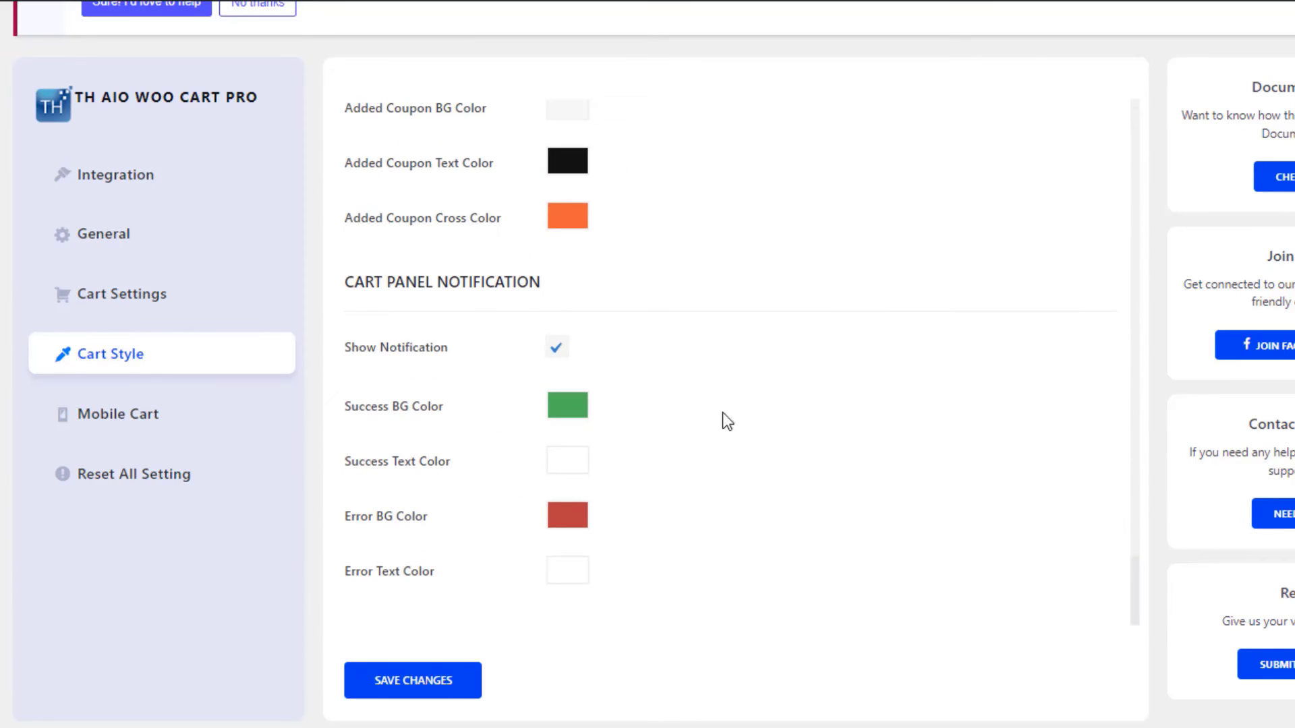
{"action": "left_click", "coordinate": [567, 459]}
{"action": "left_click_drag", "start_coordinate": [510, 505], "coordinate": [480, 483]}
{"action": "left_click", "coordinate": [751, 468]}
{"action": "left_click", "coordinate": [431, 676]}
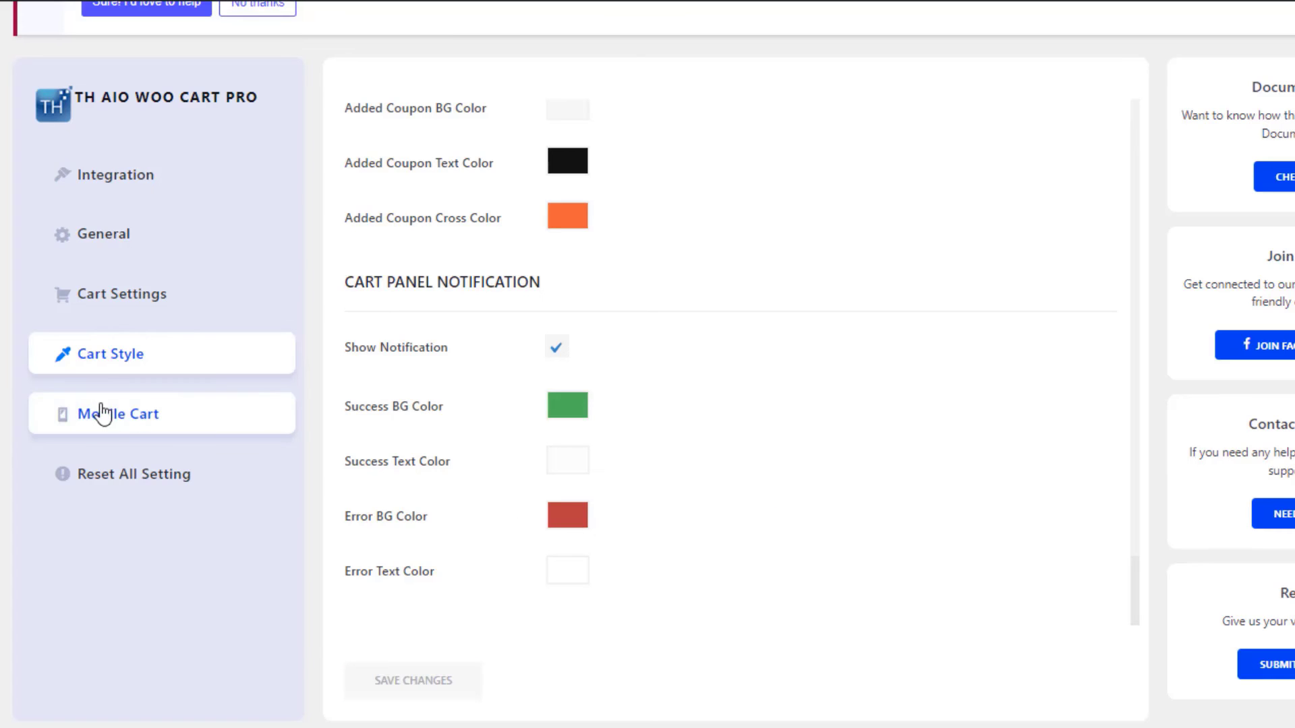
- On the Mobile Cart tab, set Fixed Cart / Floating Cart to Disable and save the changes
{"action": "left_click", "coordinate": [61, 413]}
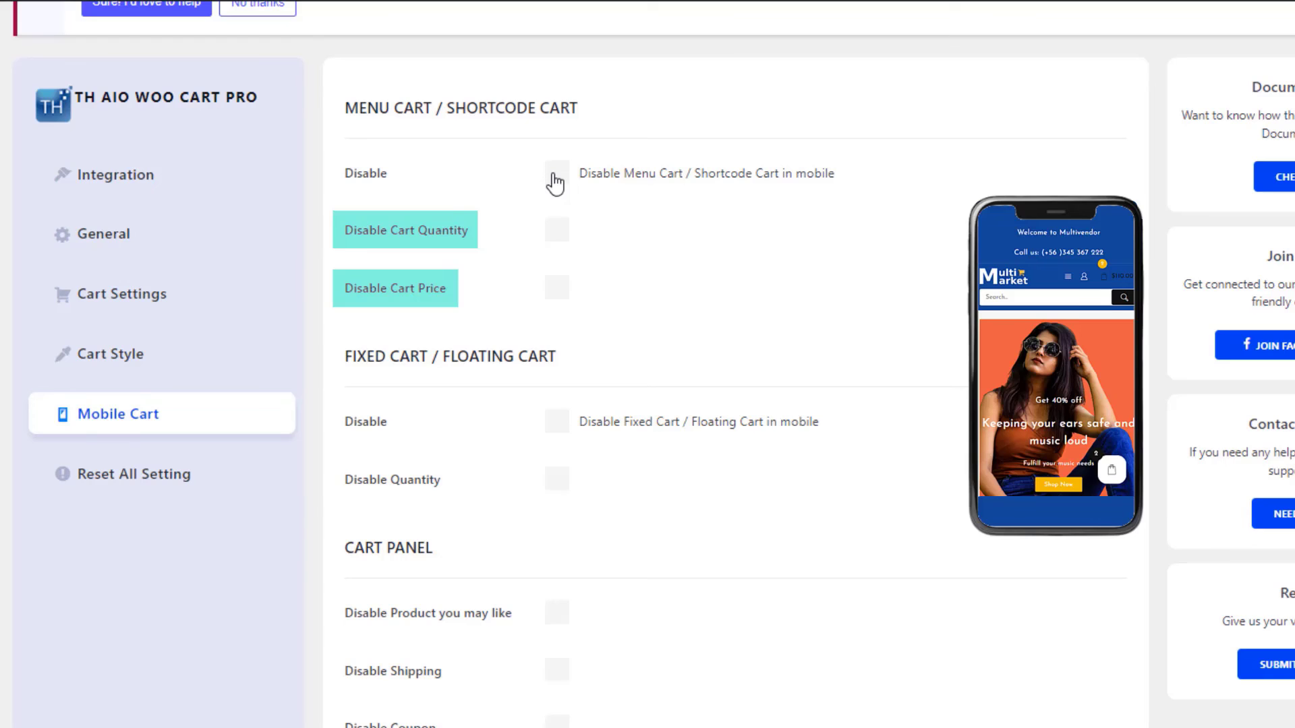
{"action": "scroll", "coordinate": [722, 486], "scroll_direction": "down", "scroll_amount": 4}
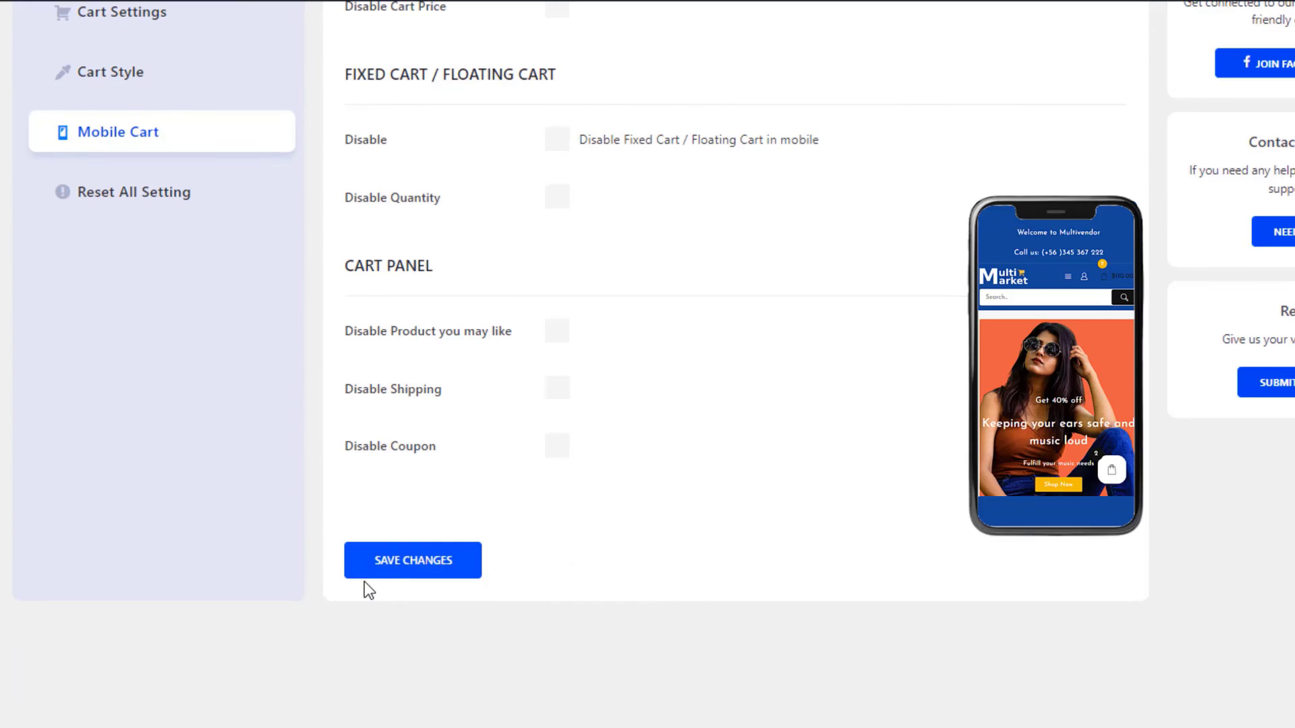
{"action": "left_click", "coordinate": [417, 561]}
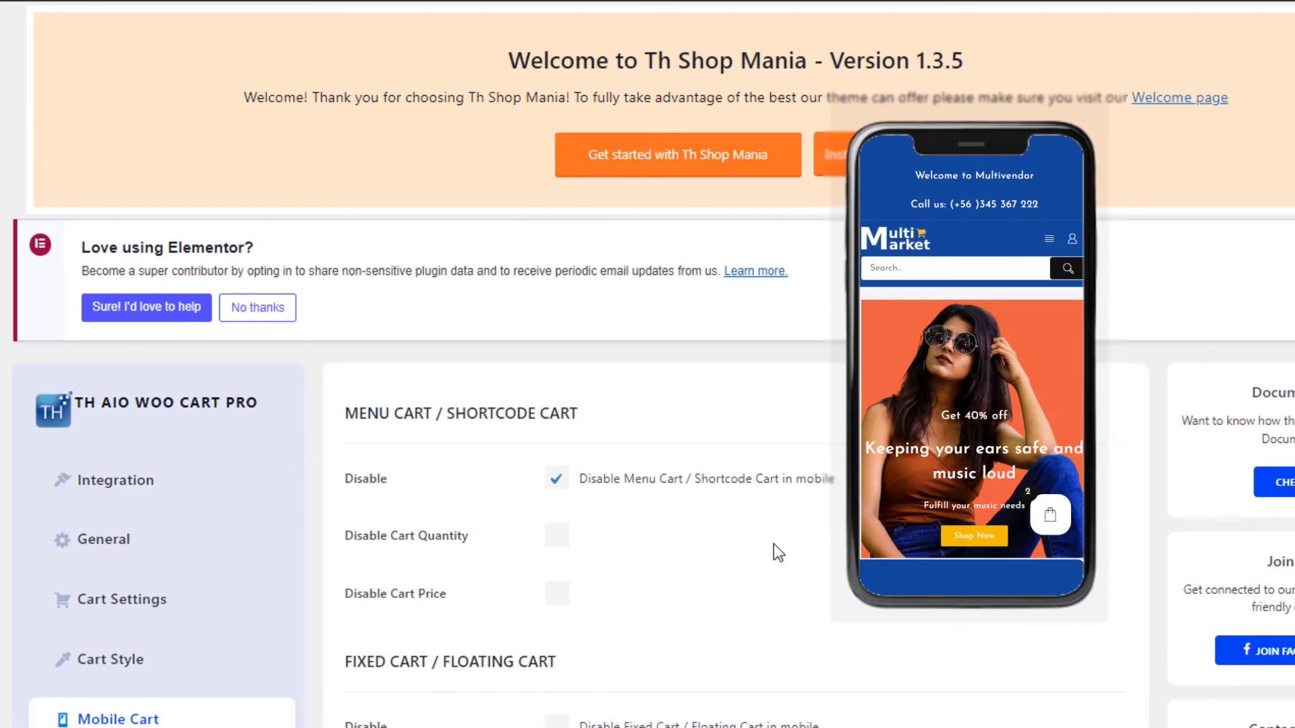
{"action": "scroll", "coordinate": [774, 543], "scroll_direction": "down", "scroll_amount": 6}
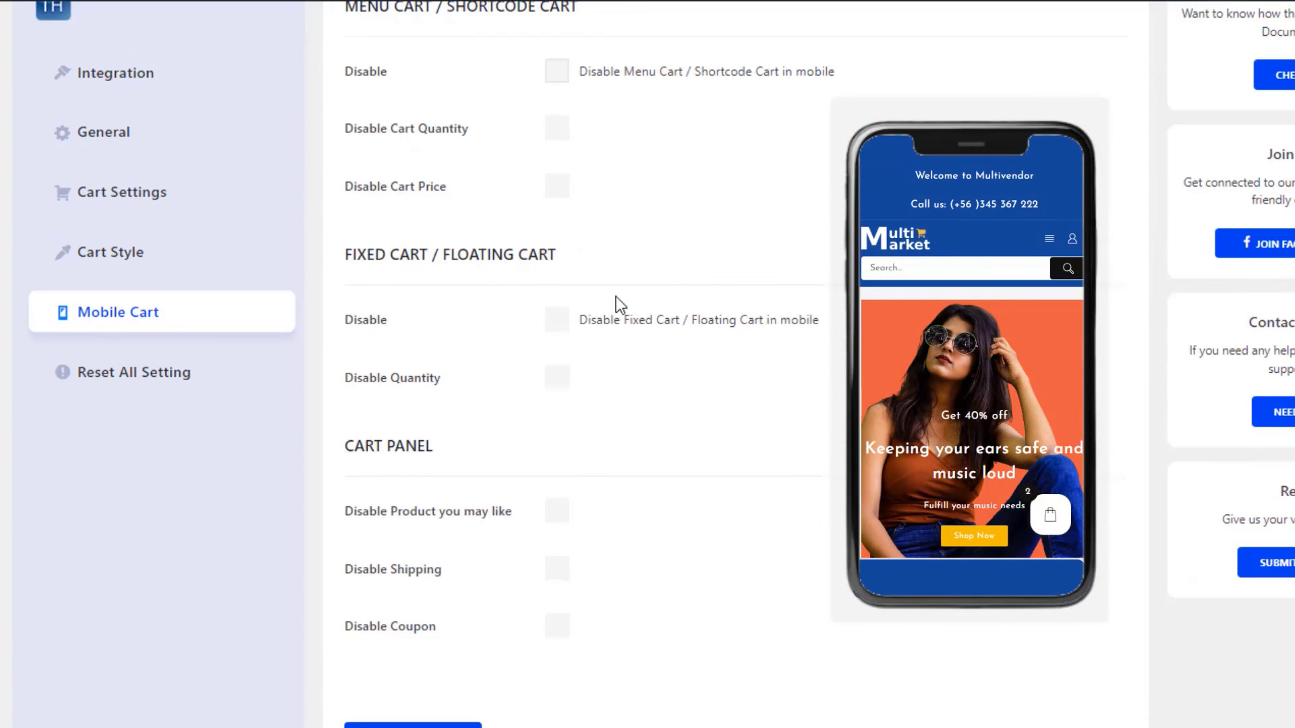
{"action": "left_click", "coordinate": [556, 322]}
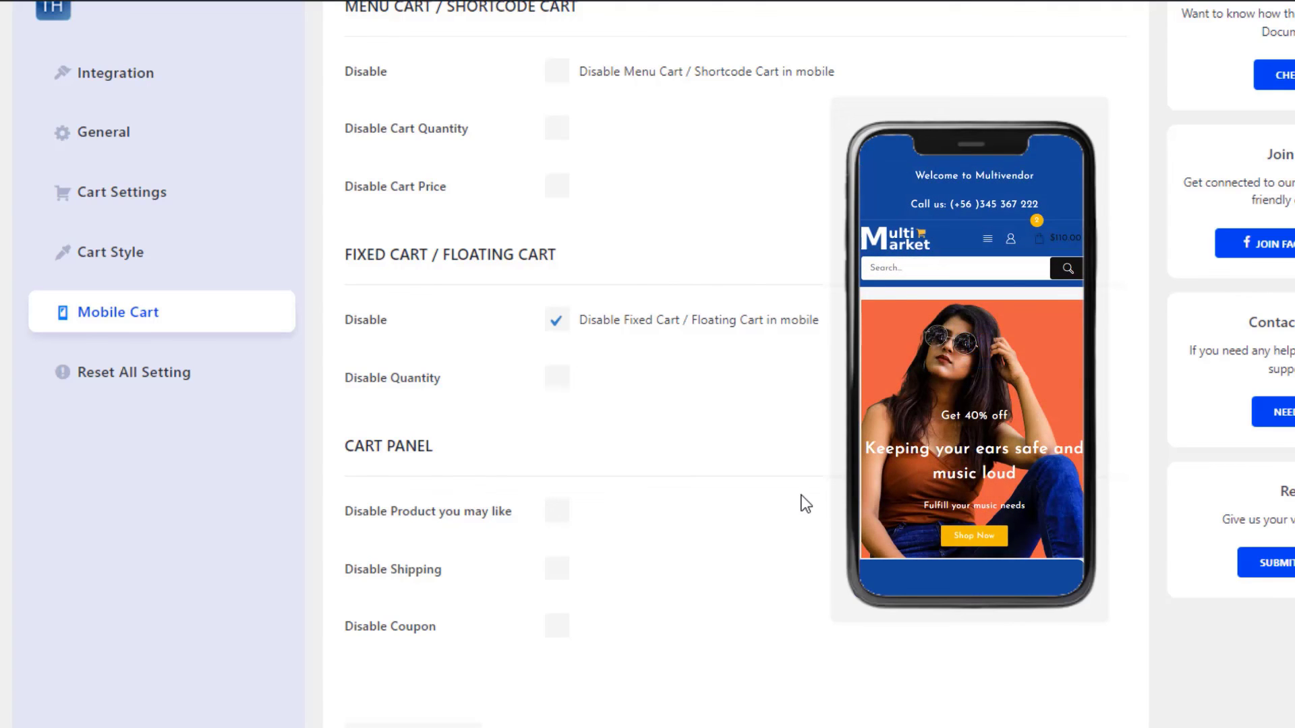
{"action": "scroll", "coordinate": [802, 503], "scroll_direction": "down", "scroll_amount": 3}
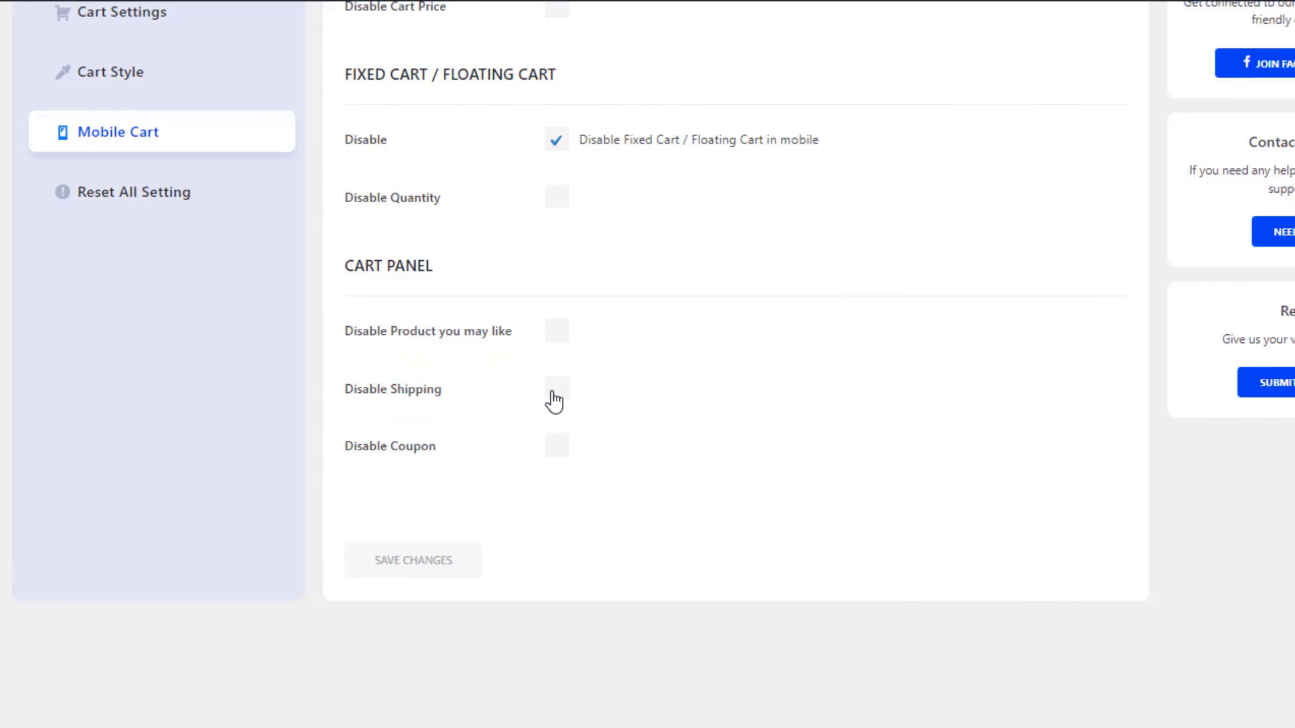
- Reset all TH AIO Woo Cart Pro settings with RESET ALL, confirming with OK
{"action": "left_click", "coordinate": [70, 208]}
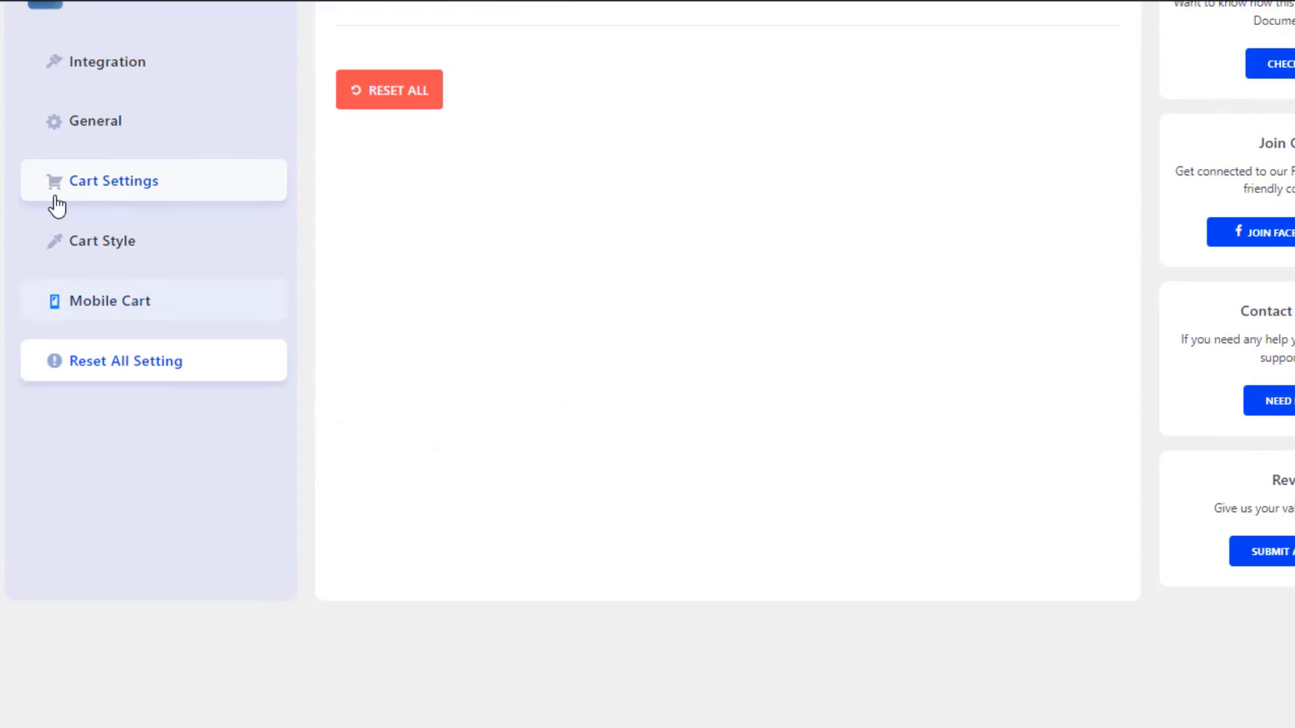
{"action": "scroll", "coordinate": [371, 207], "scroll_direction": "up", "scroll_amount": 3}
{"action": "scroll", "coordinate": [421, 206], "scroll_direction": "up", "scroll_amount": 1}
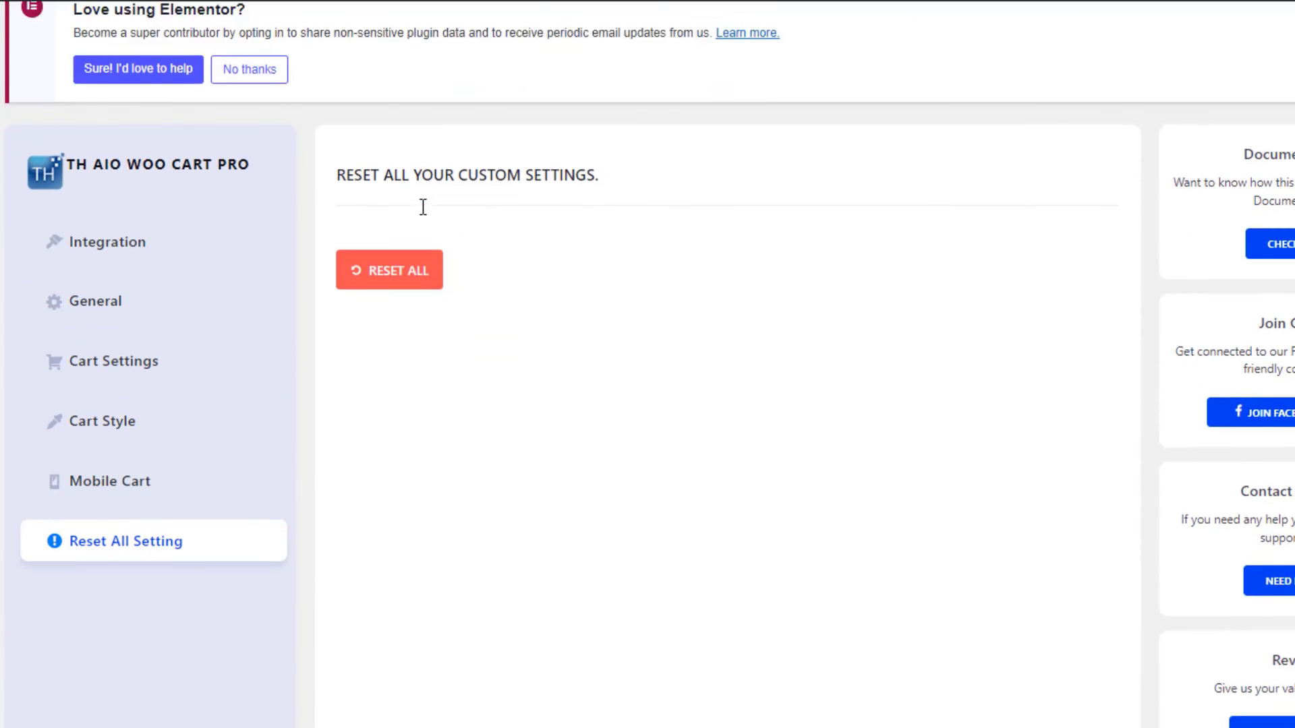
{"action": "scroll", "coordinate": [423, 207], "scroll_direction": "down", "scroll_amount": 1}
{"action": "left_click", "coordinate": [425, 202]}
{"action": "left_click", "coordinate": [750, 71]}
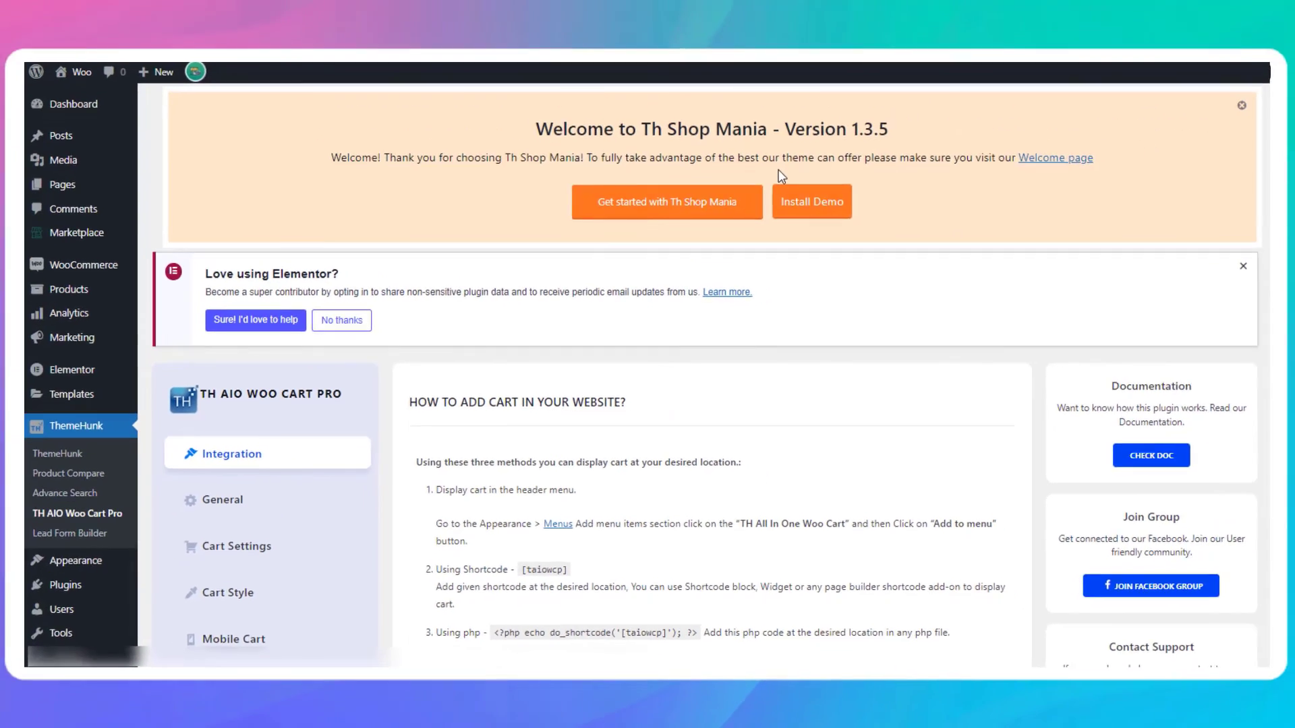
{"action": "scroll", "coordinate": [776, 184], "scroll_direction": "down", "scroll_amount": 2}
{"action": "scroll", "coordinate": [776, 184], "scroll_direction": "down", "scroll_amount": 2}
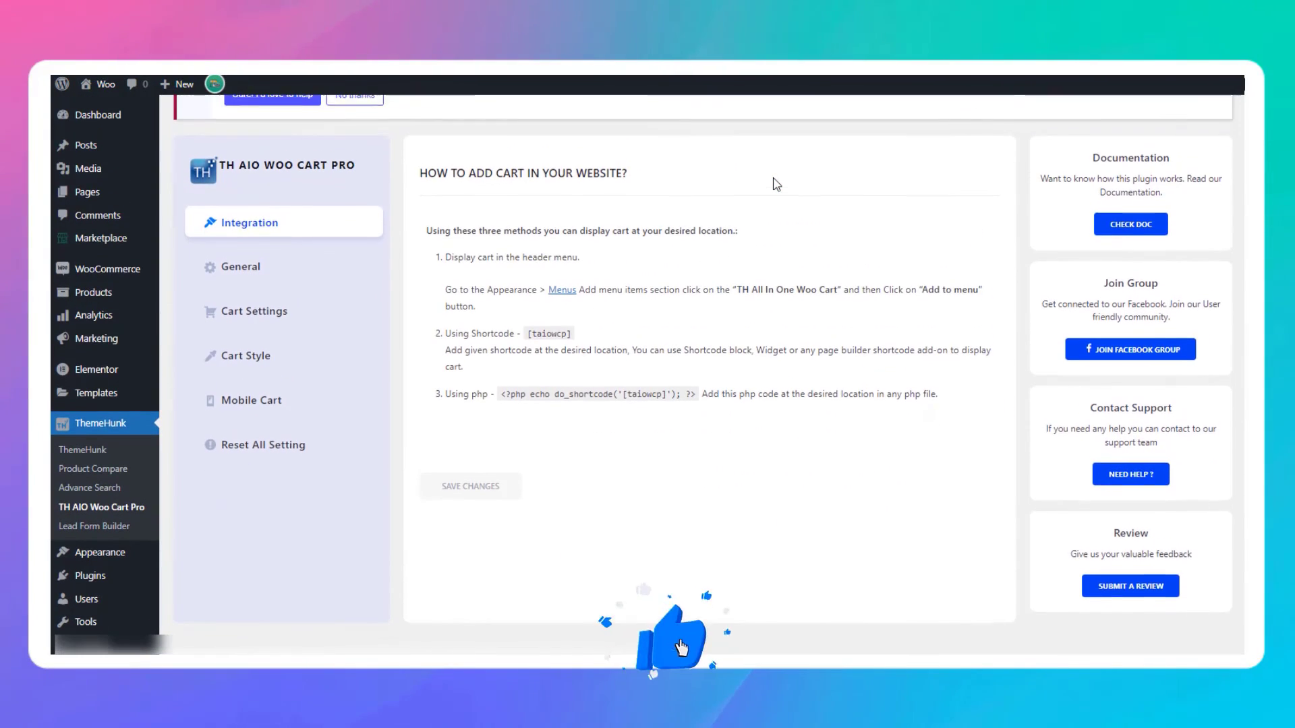